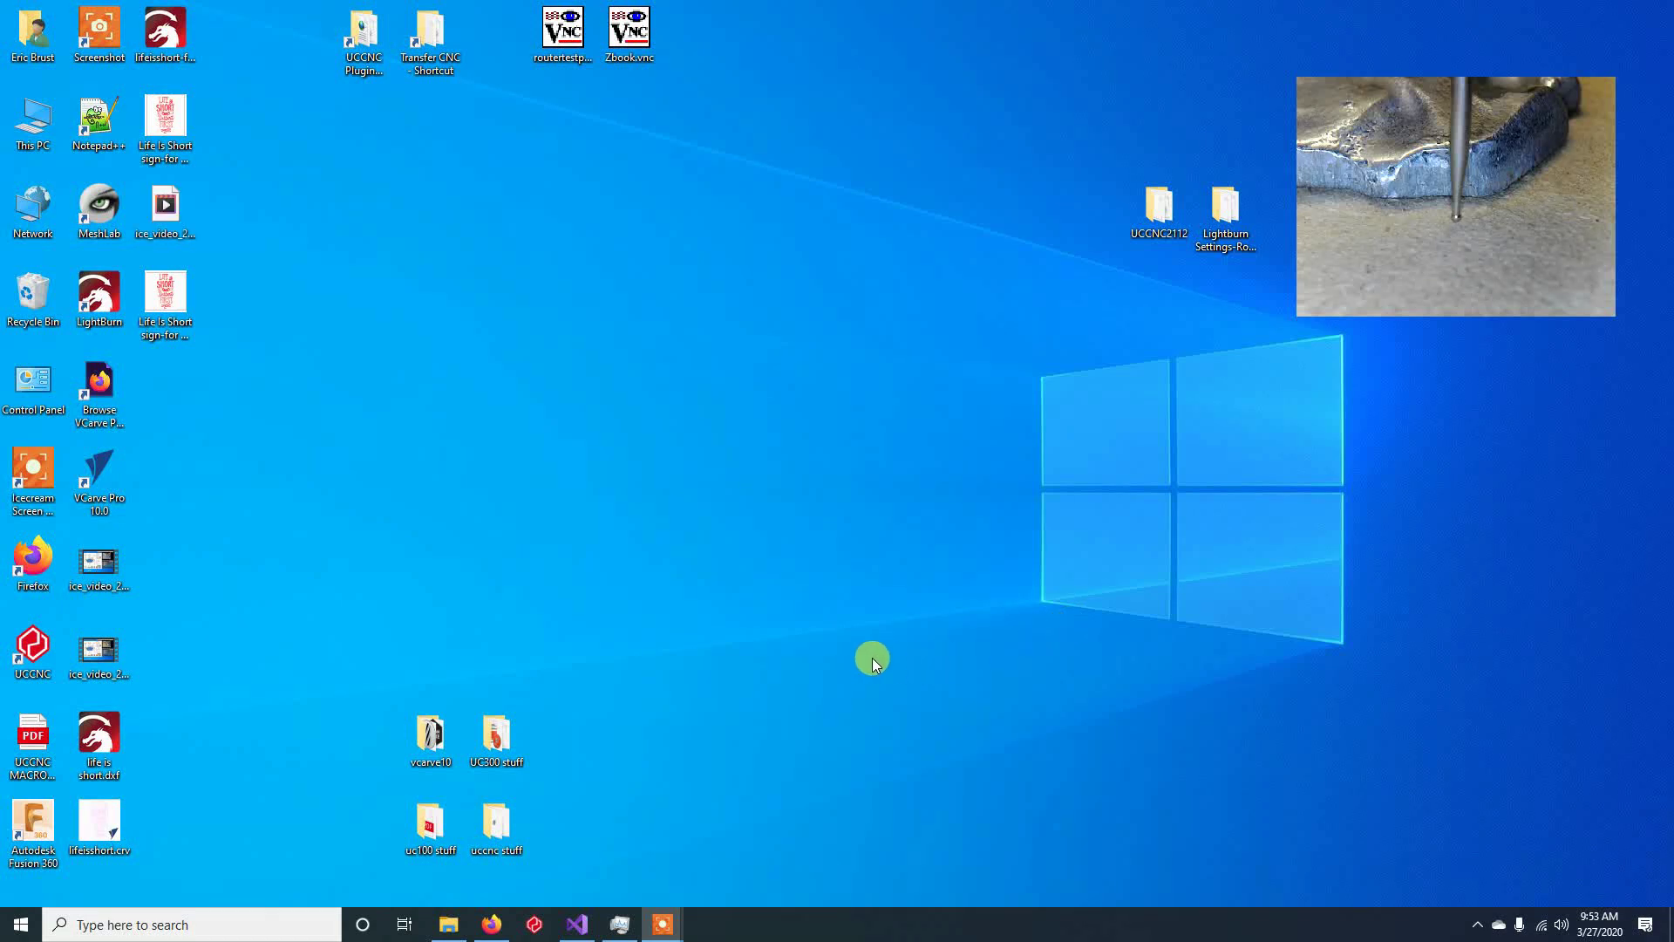
Step: Launch UCCNC with its probing plugin and minimize the XBOX Control for UCCNC window
click(535, 926)
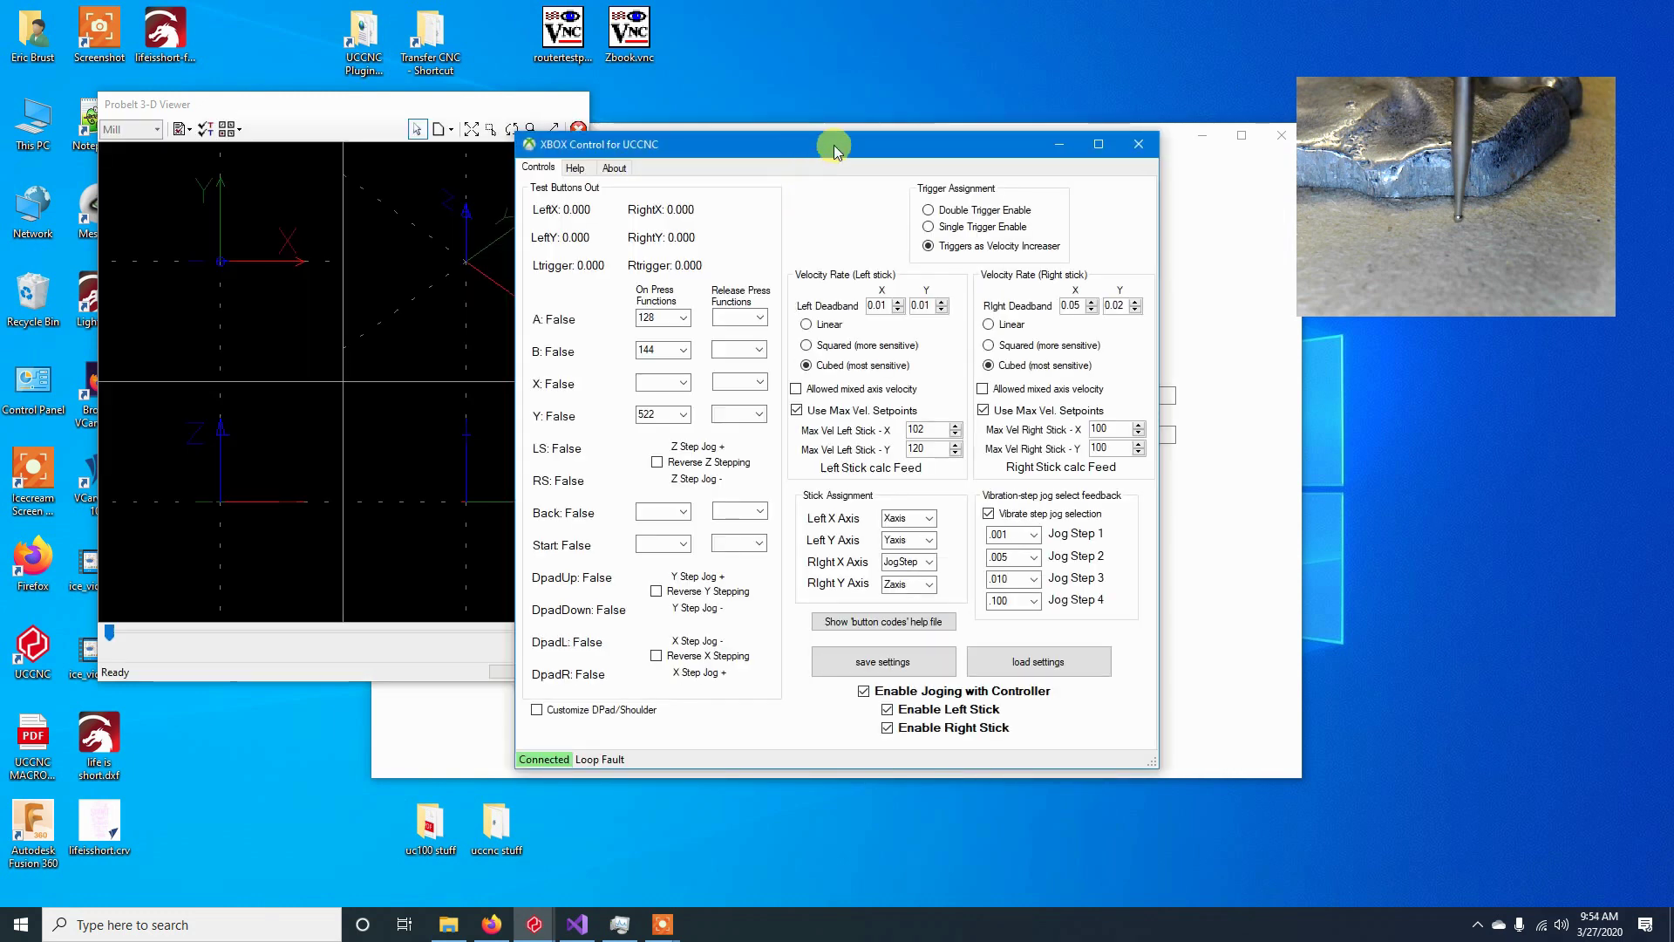
click(1059, 145)
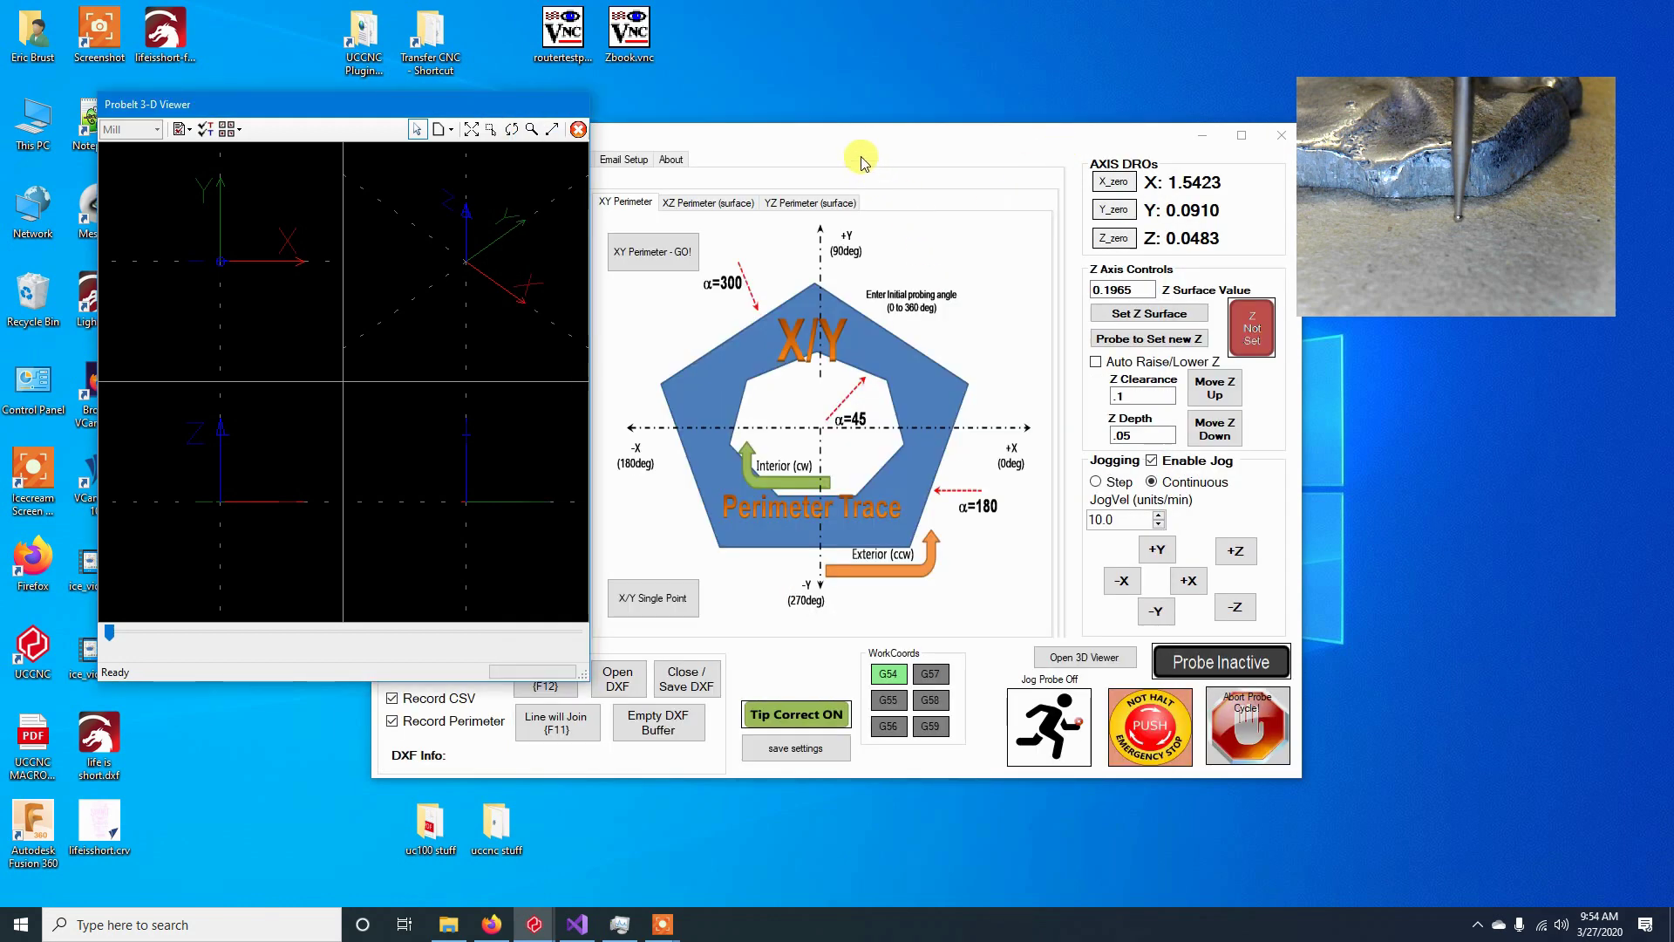
Step: Reposition the ProbeIt window and the 3-D Viewer toward the desktop's upper left, with ProbeIt in front
mouse_move(856, 142)
mouse_down()
mouse_move(966, 109)
mouse_move(818, 109)
mouse_move(900, 109)
mouse_move(847, 111)
mouse_up()
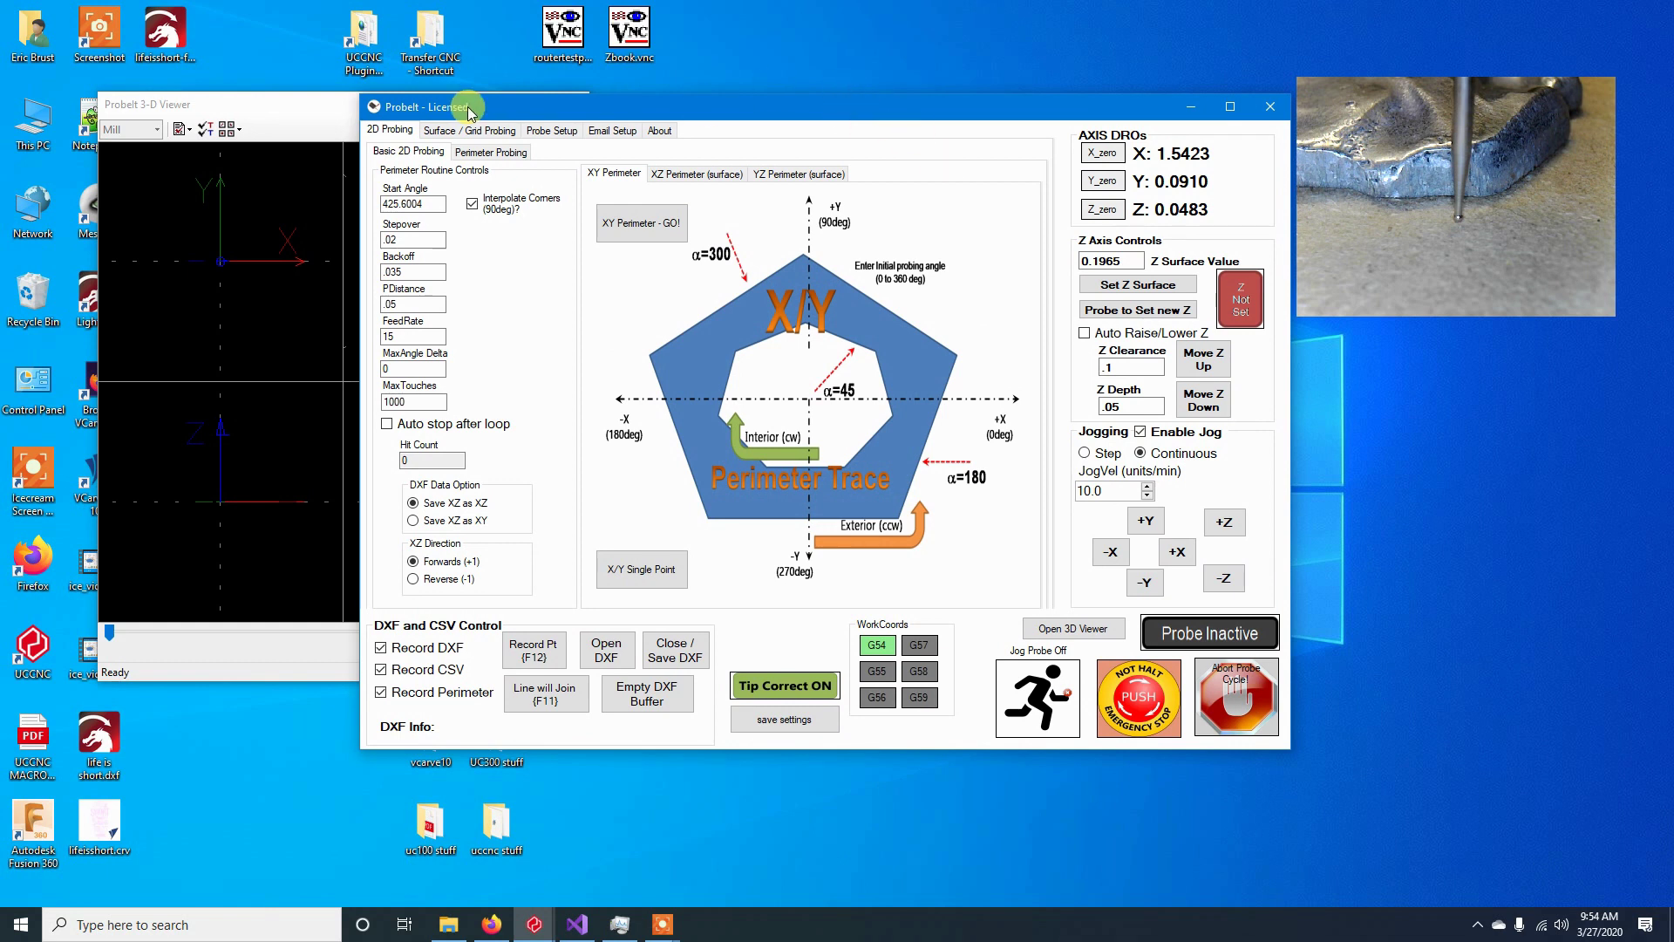
click(306, 108)
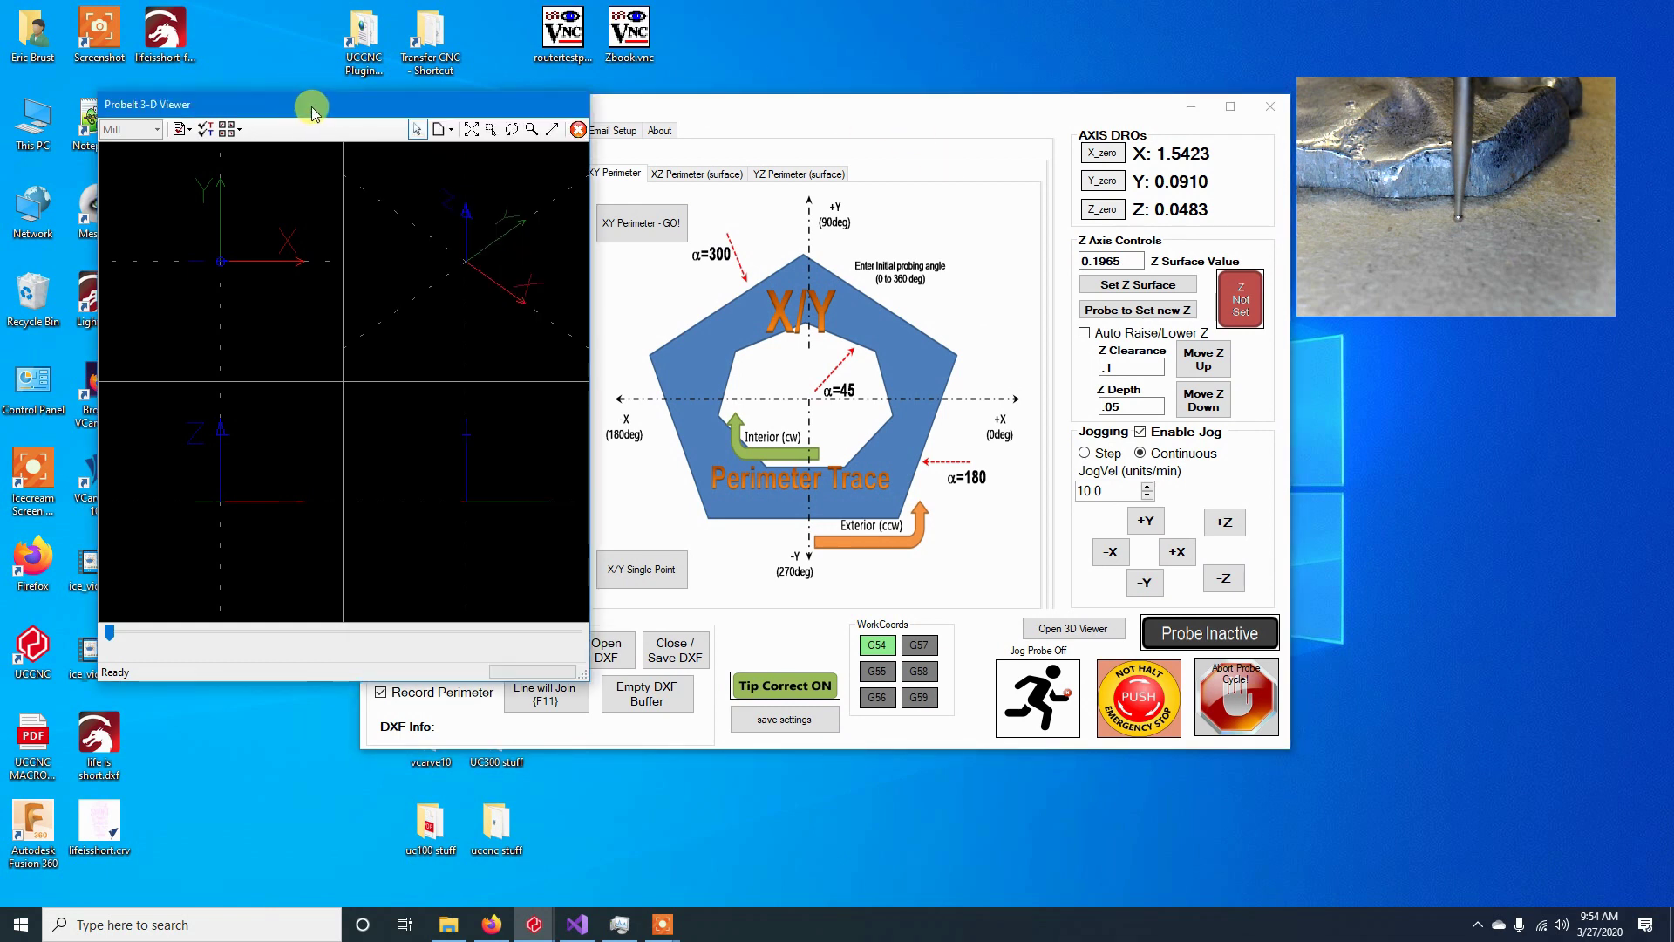
drag(312, 106, 290, 66)
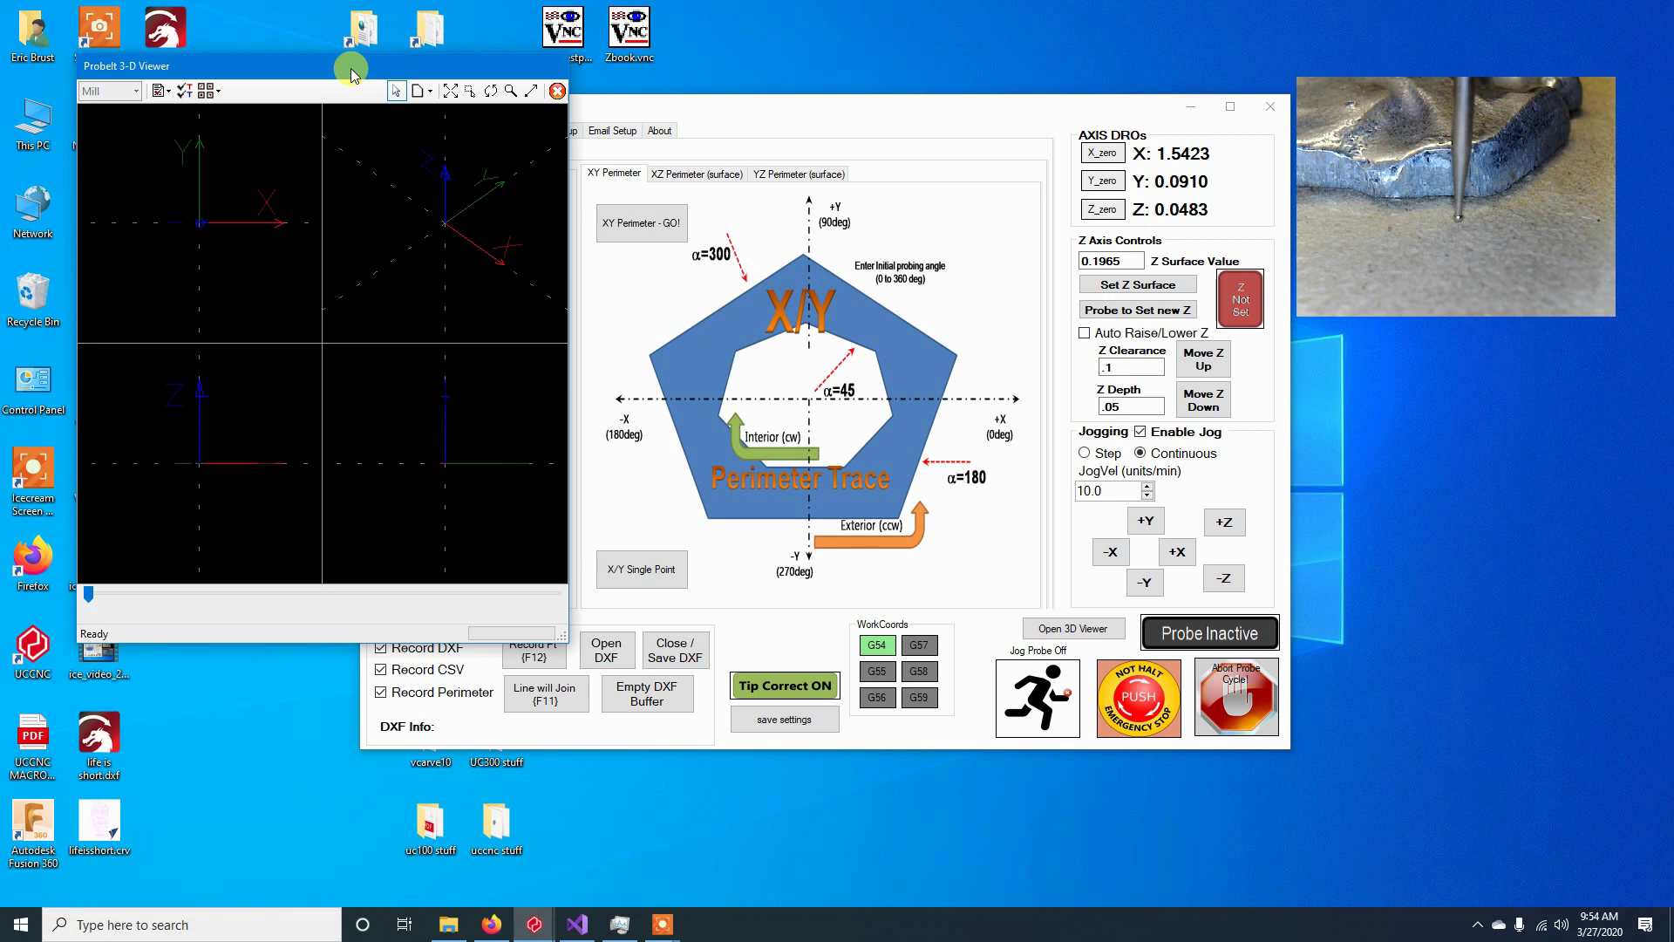
drag(349, 75, 320, 71)
drag(854, 111, 826, 68)
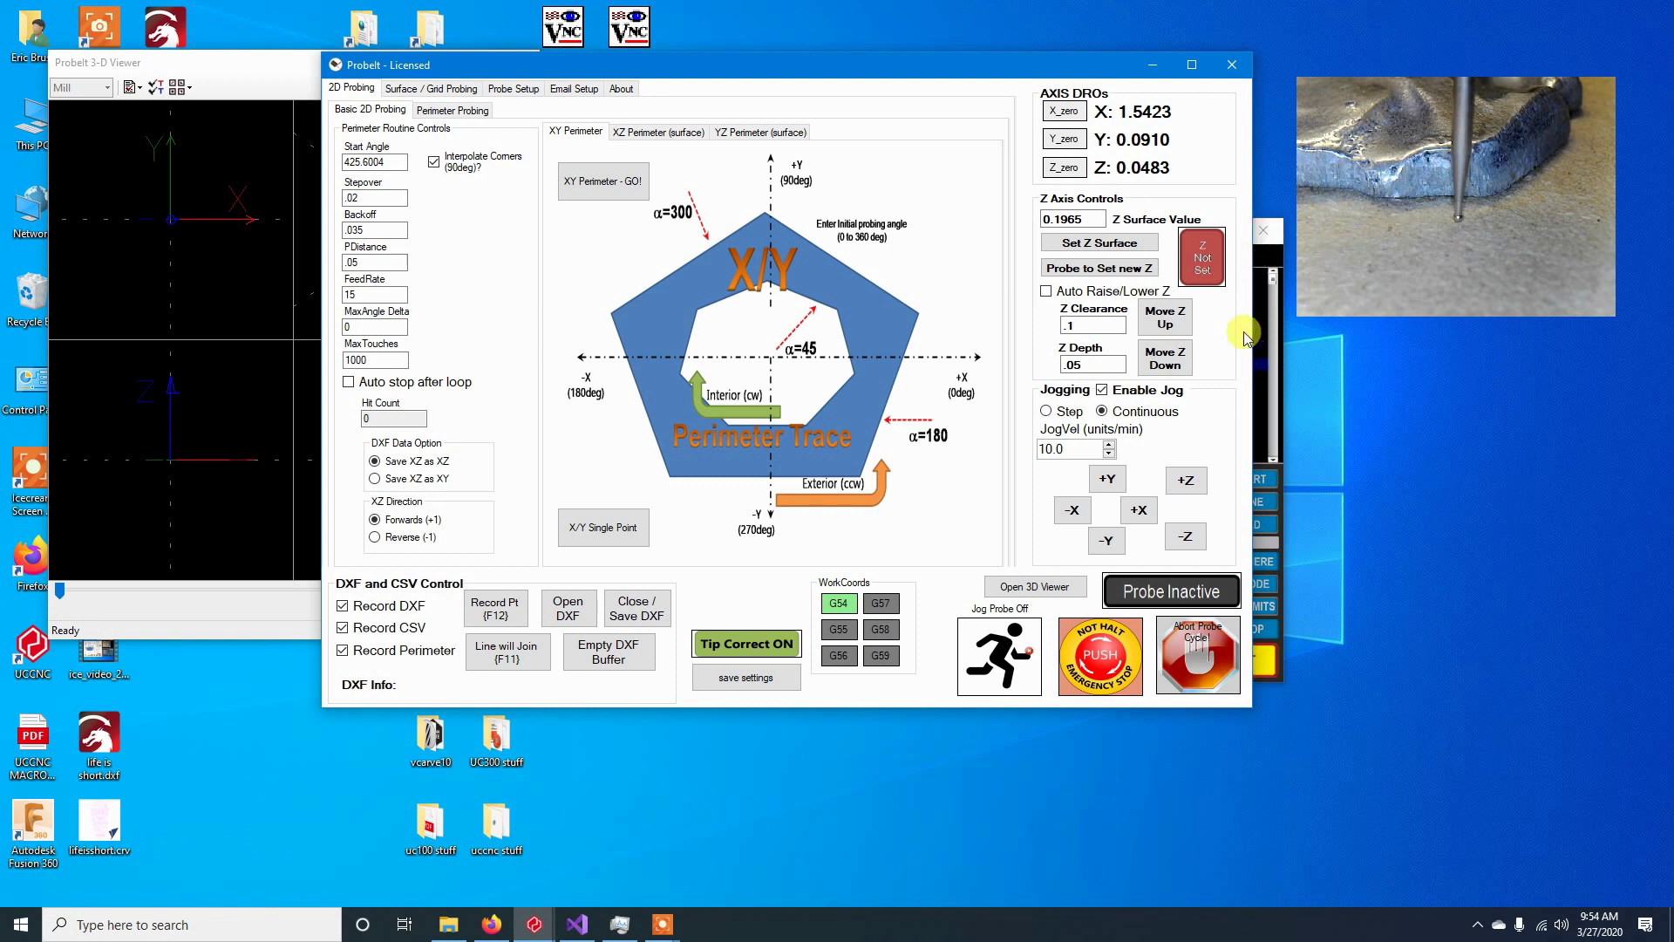
Step: Reset the emergency stop and set the Z surface value to 0
click(1087, 661)
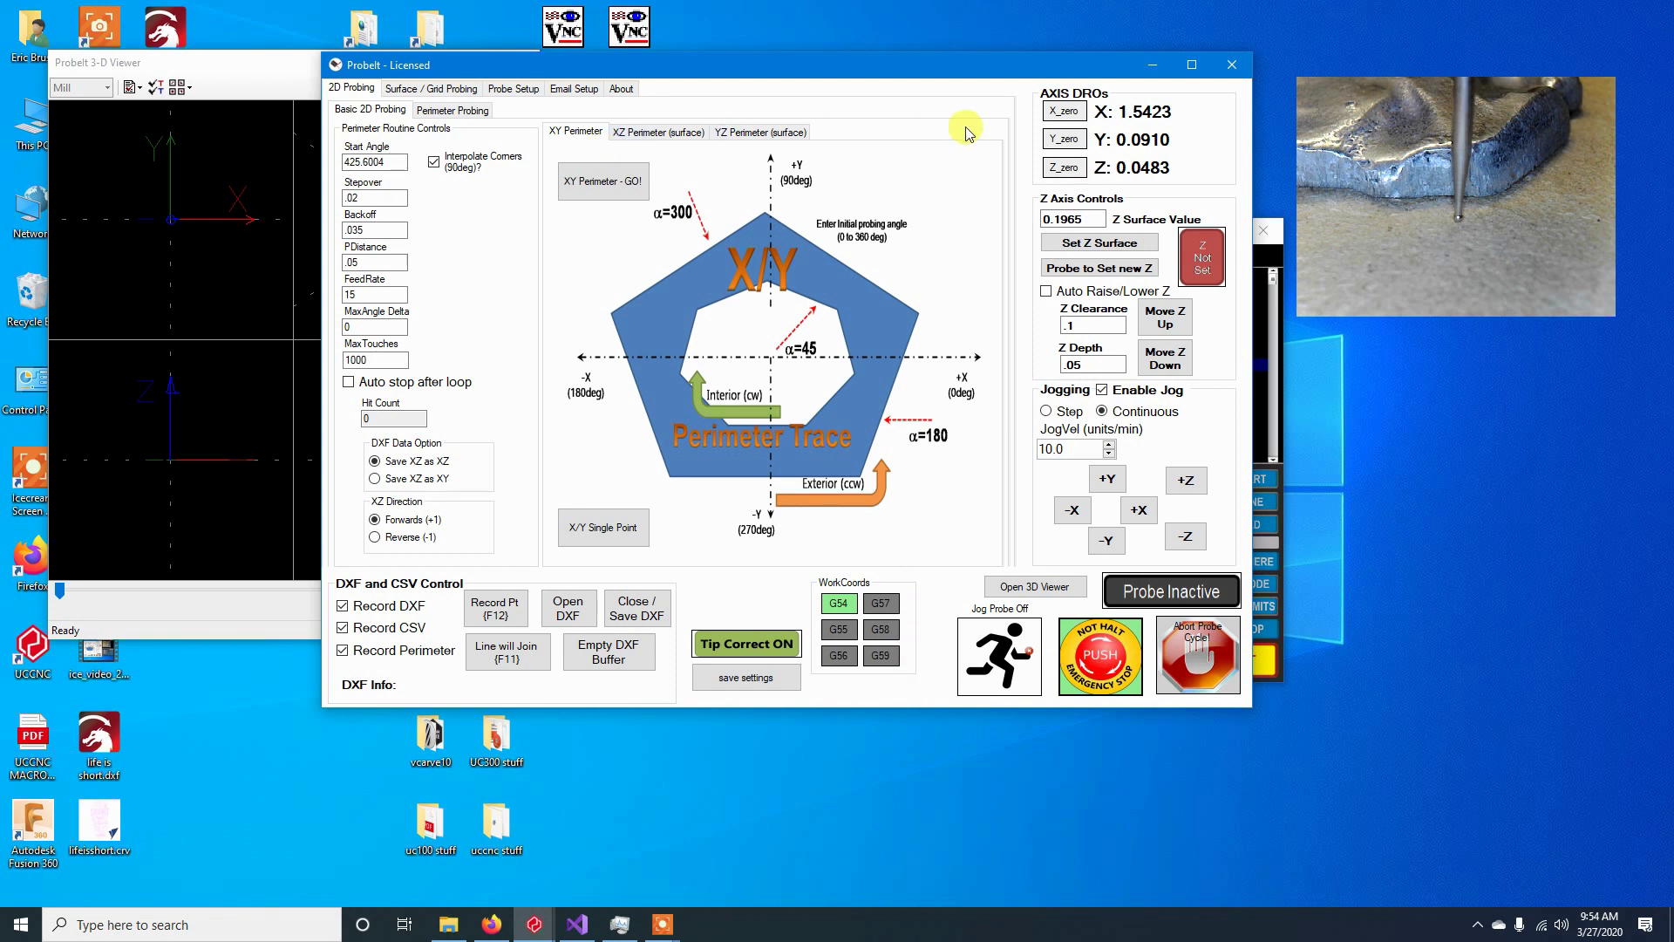
mouse_move(1092, 219)
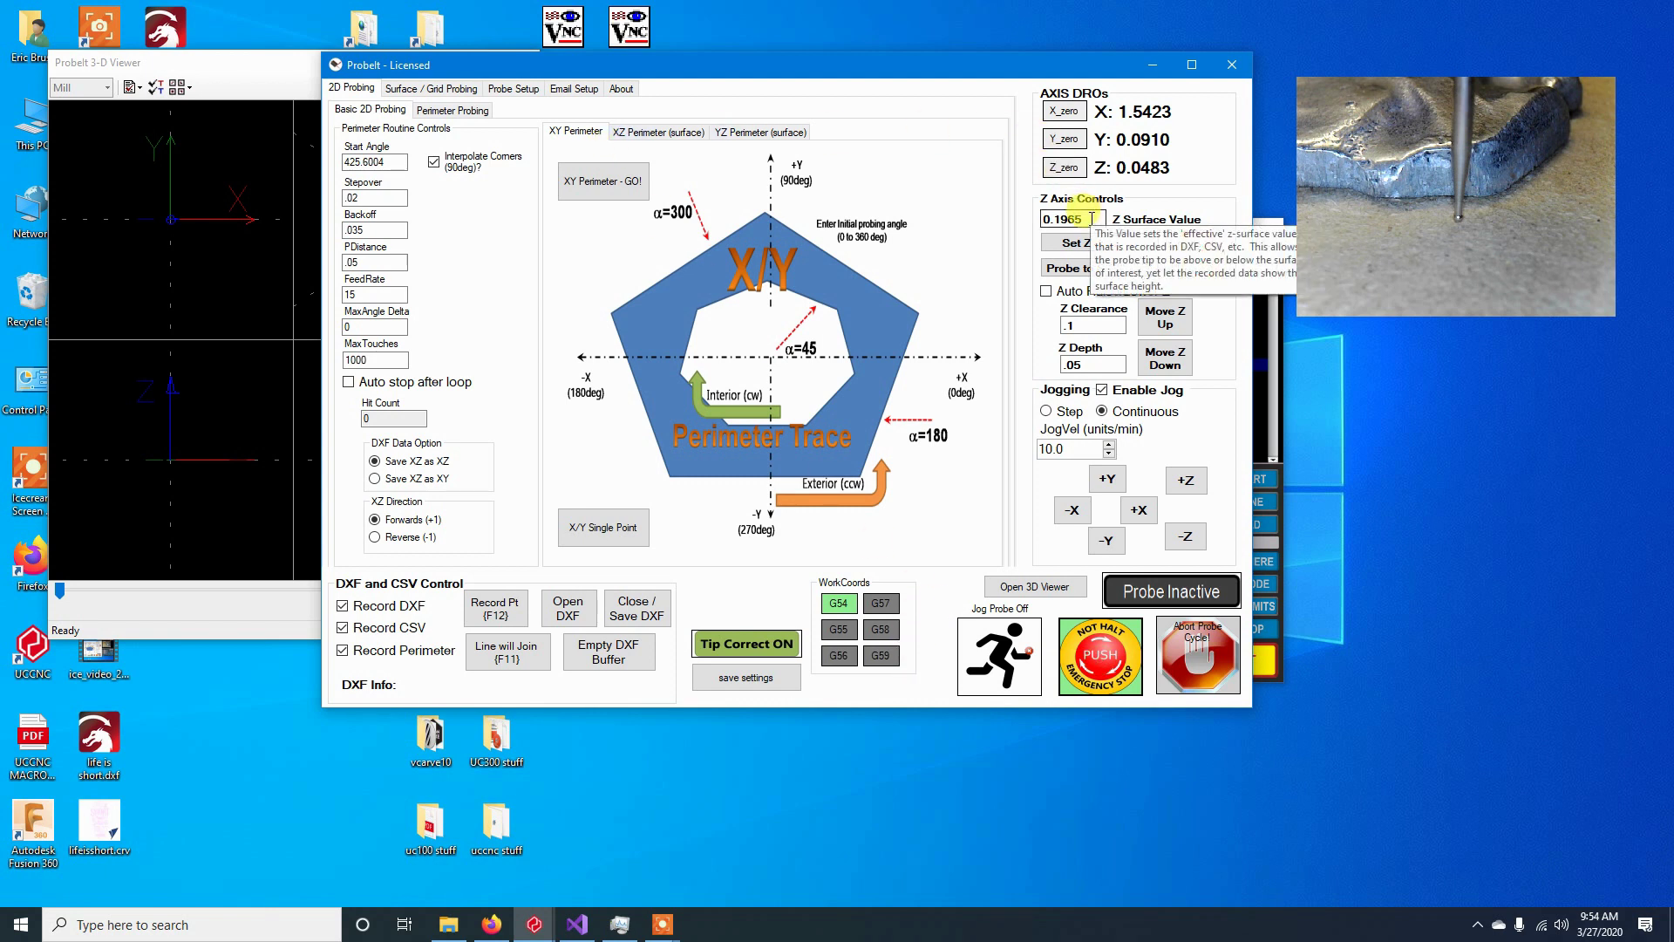
drag(1091, 219, 1033, 231)
text(0)
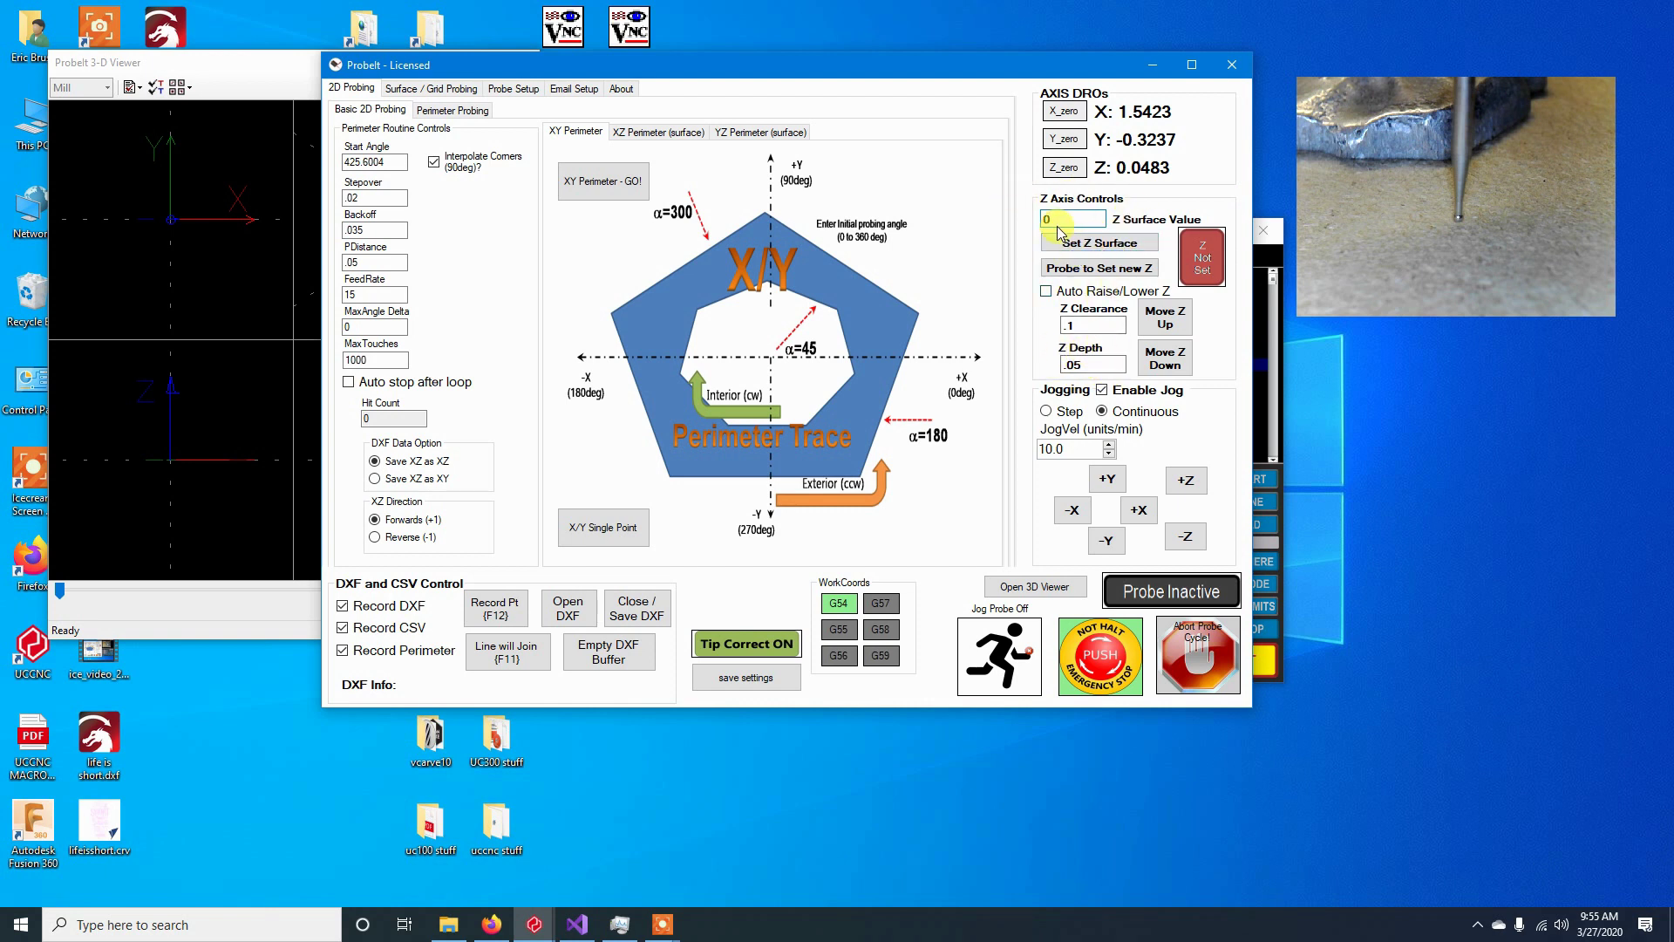
Step: Set the Z surface with the probe, clearing the Z Set status once and repeating the operation
click(1078, 246)
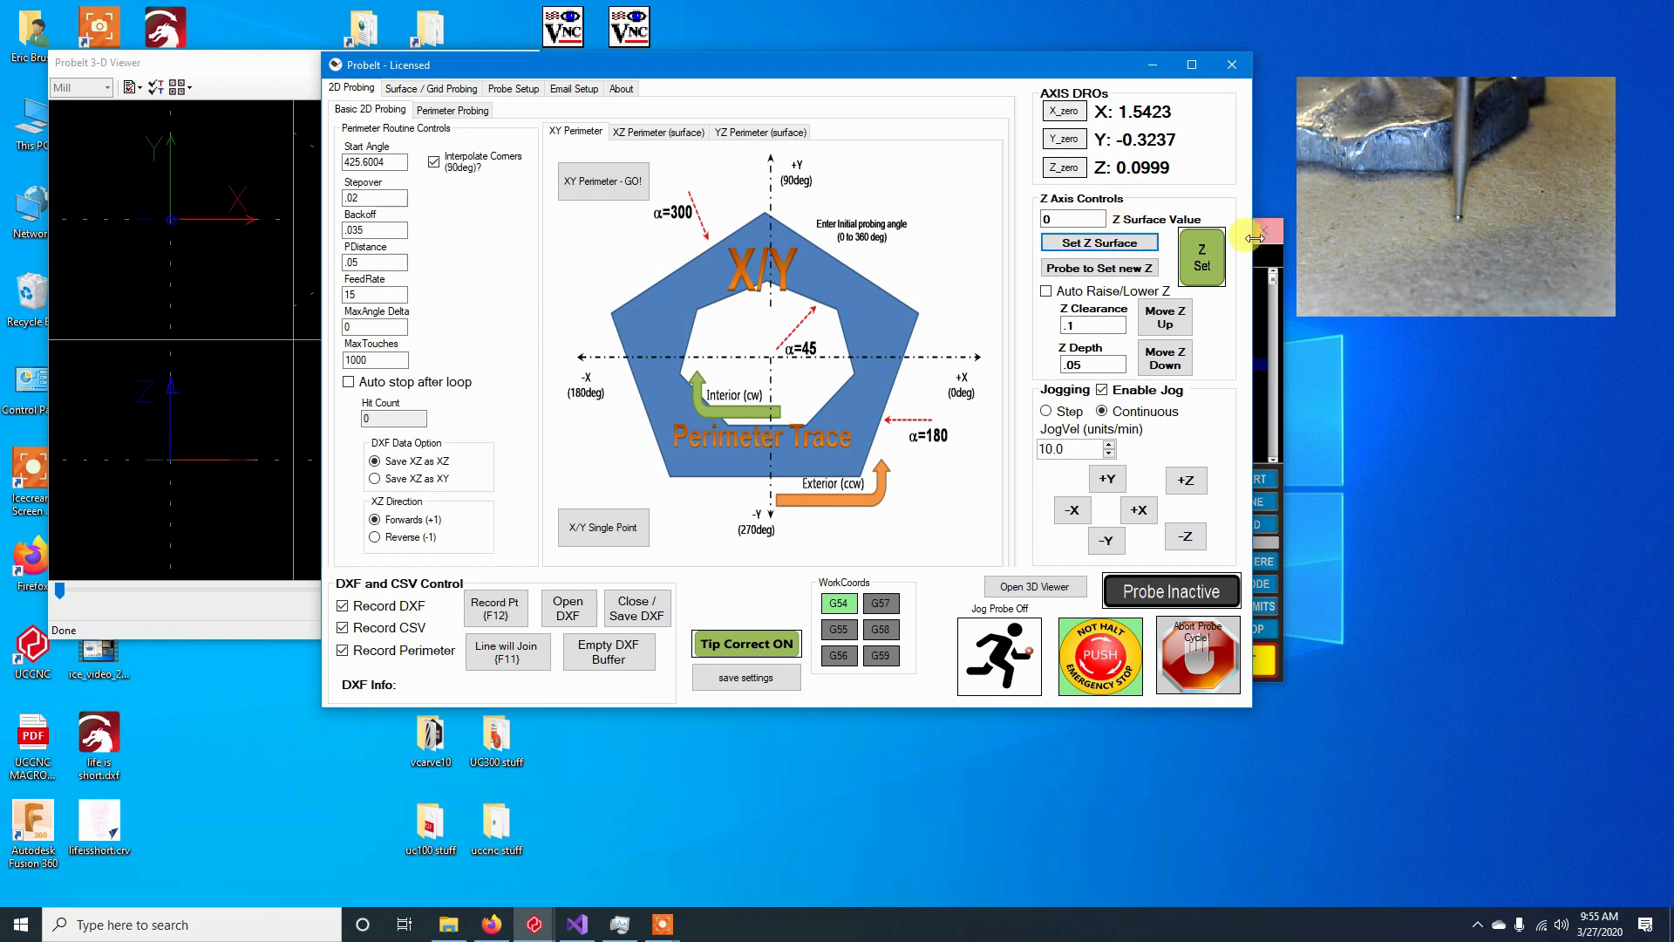
click(1219, 262)
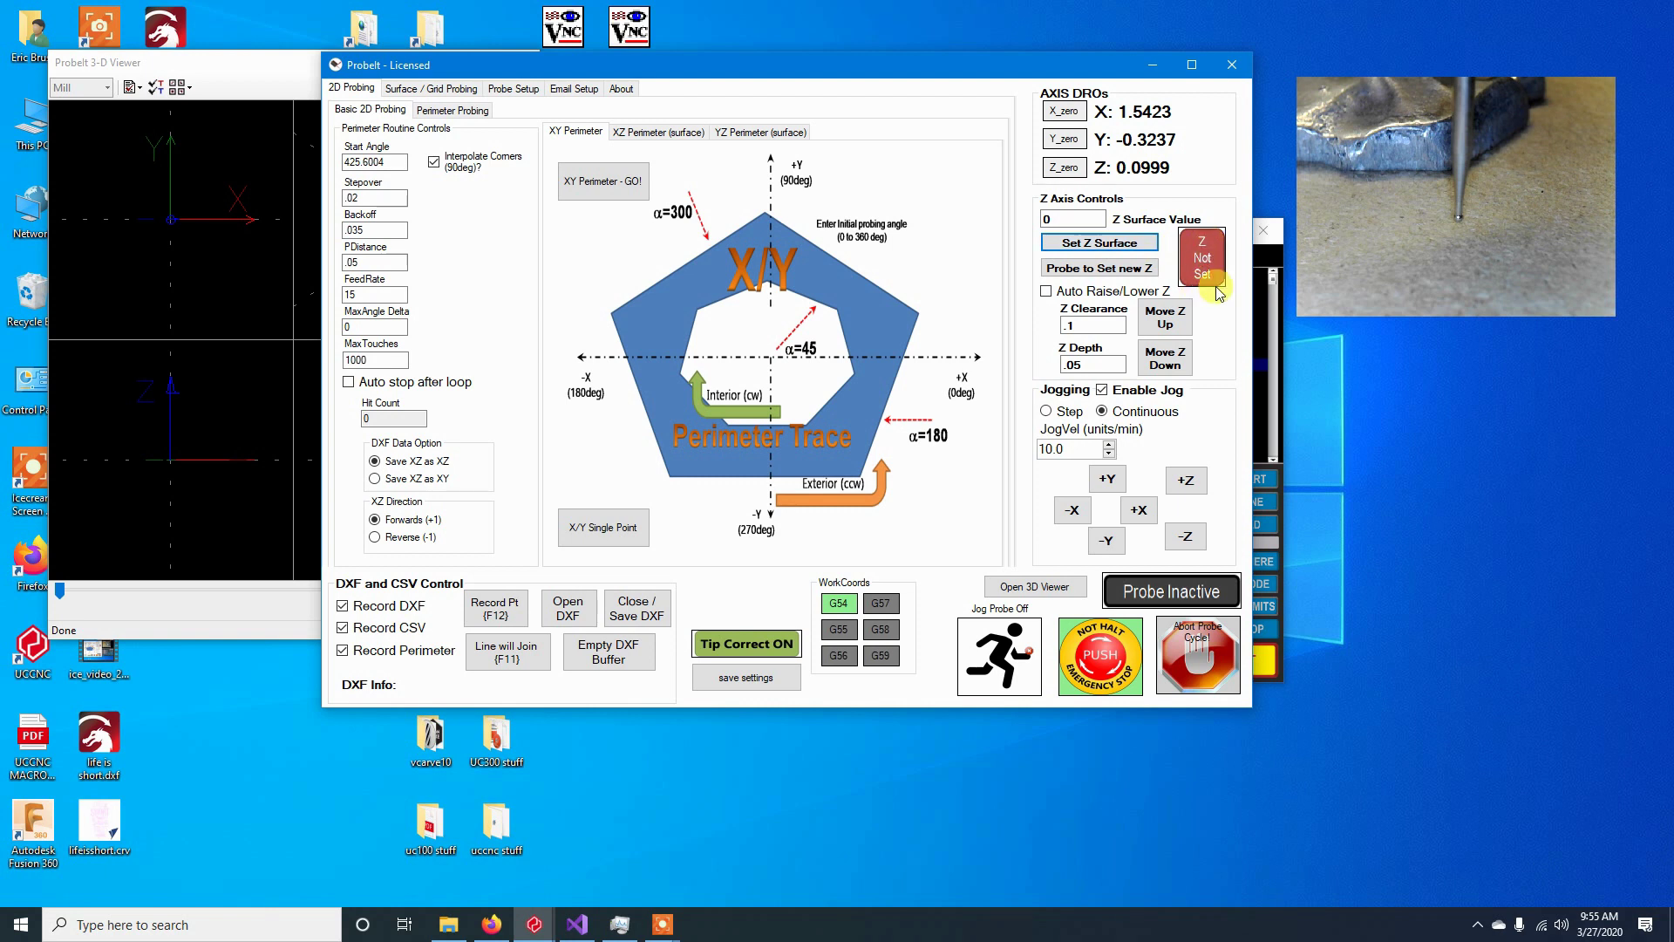
click(1096, 244)
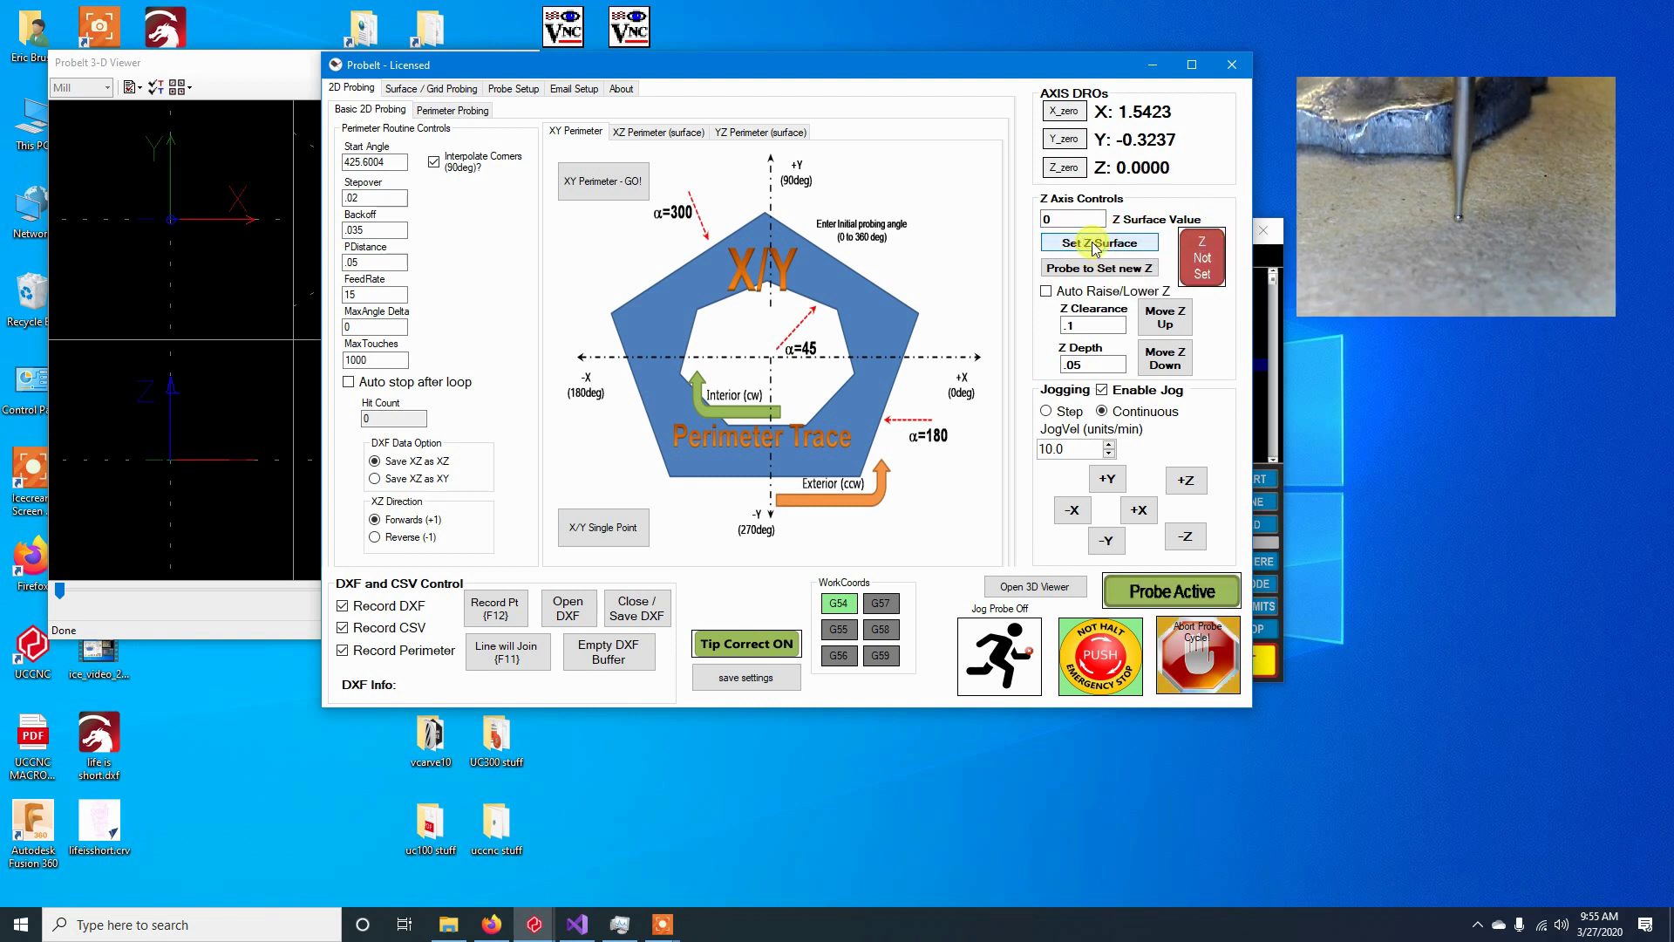
Step: Set the Z clearance to .3 and the Z depth to .1
double_click(1091, 362)
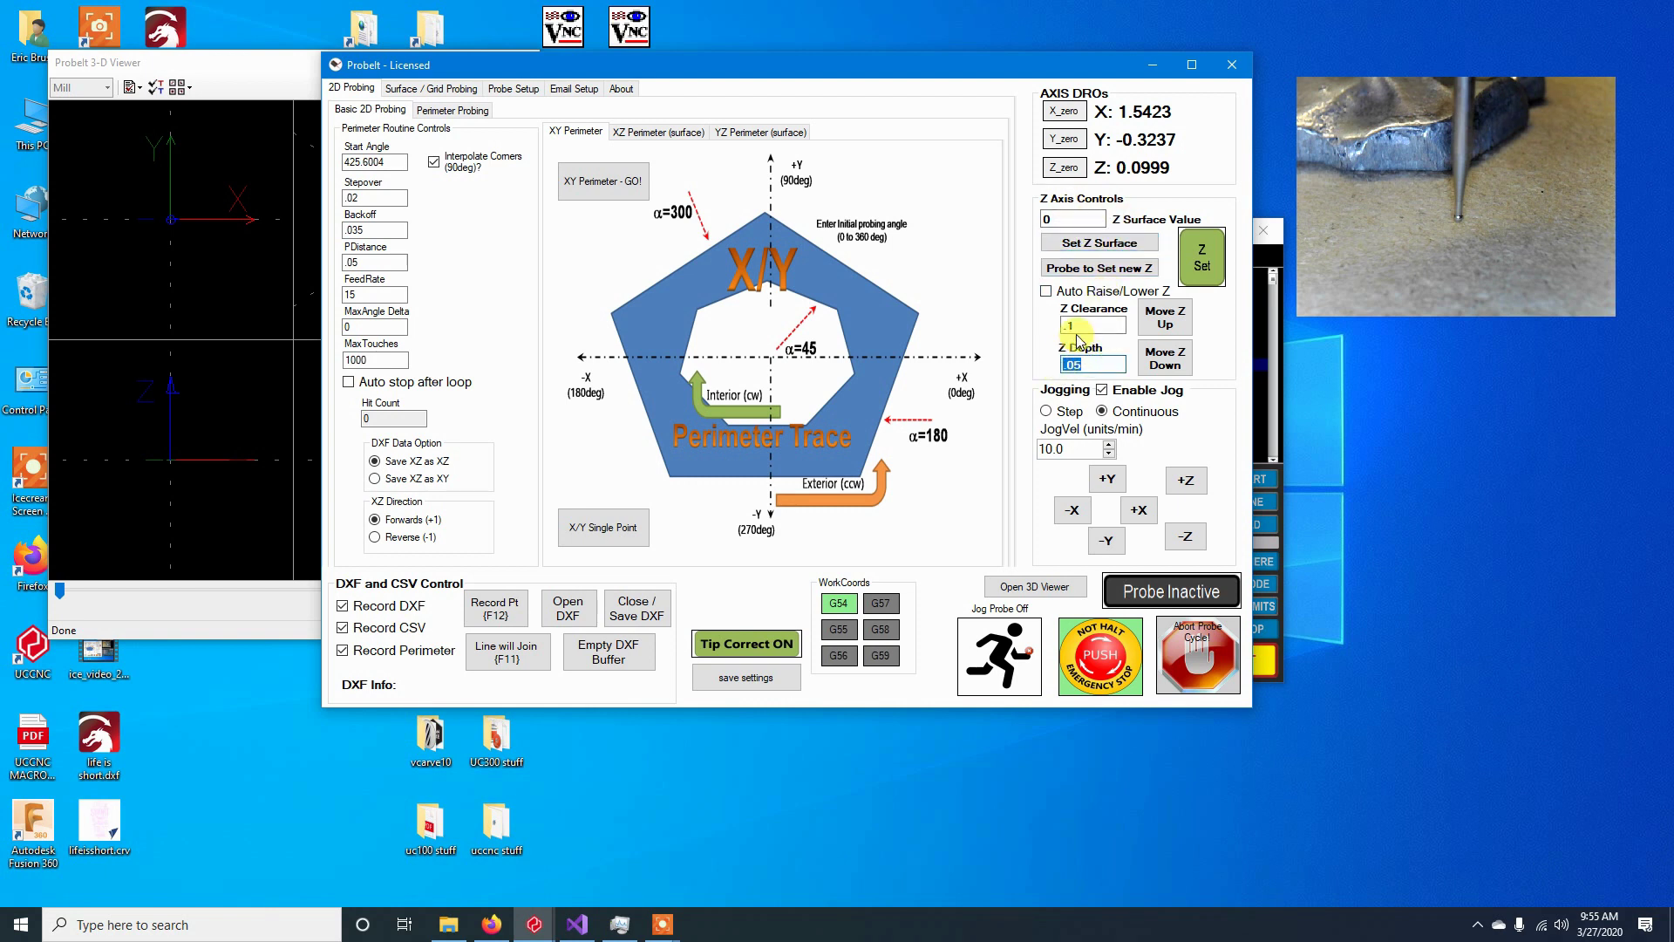
double_click(1081, 325)
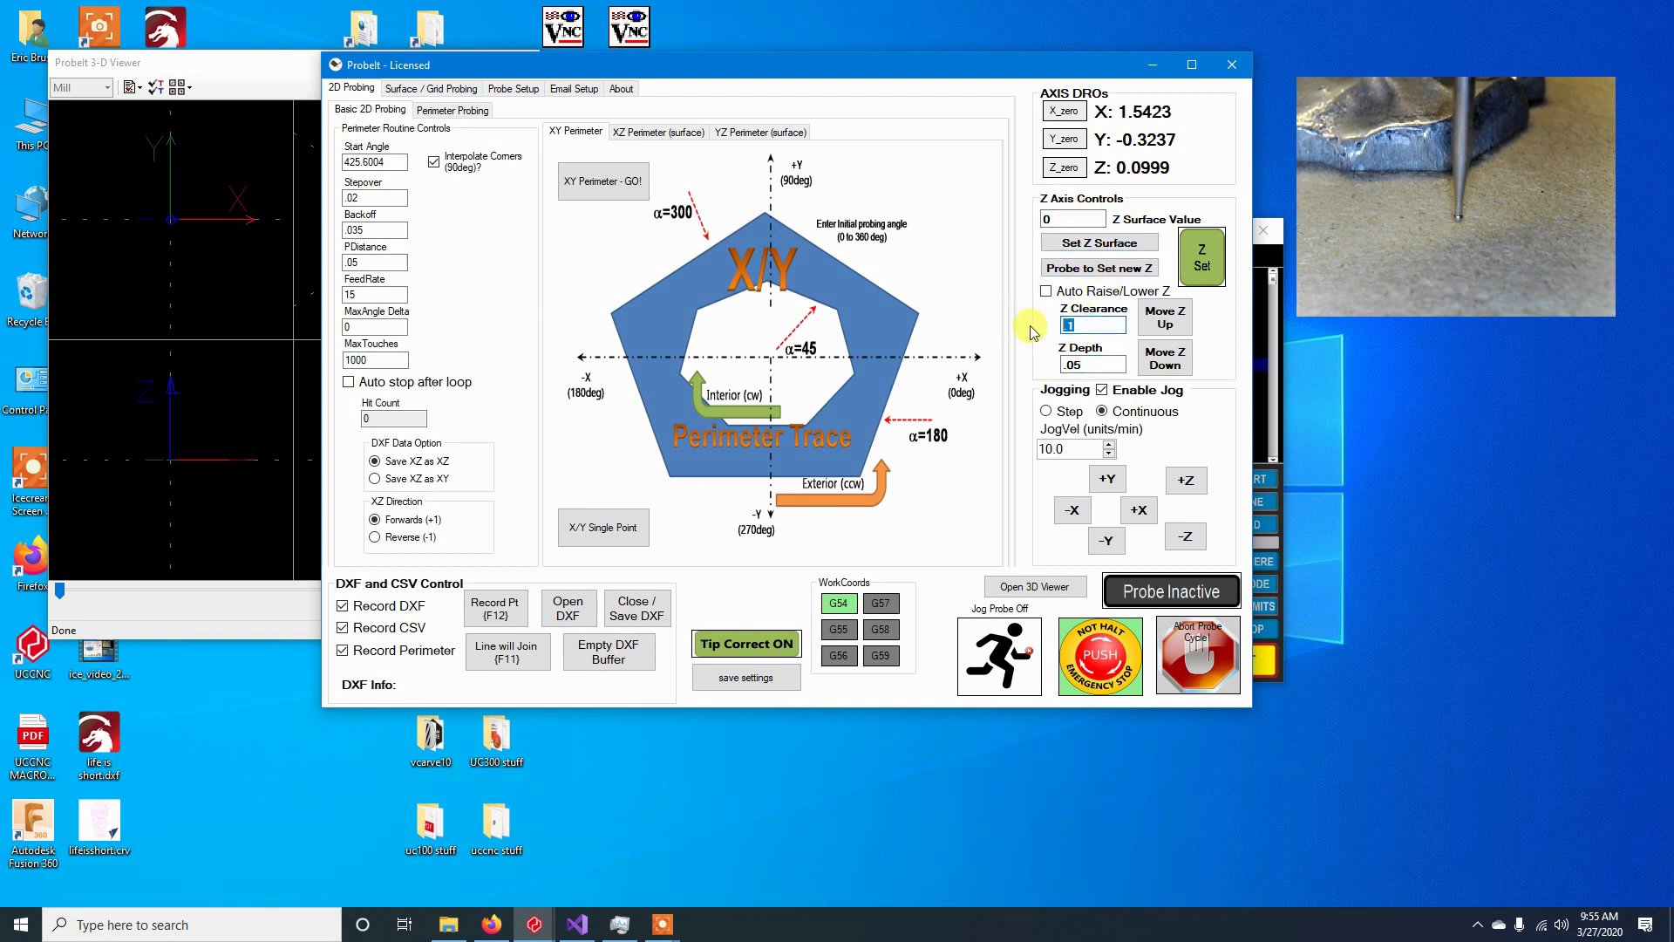
double_click(1103, 362)
text(.1)
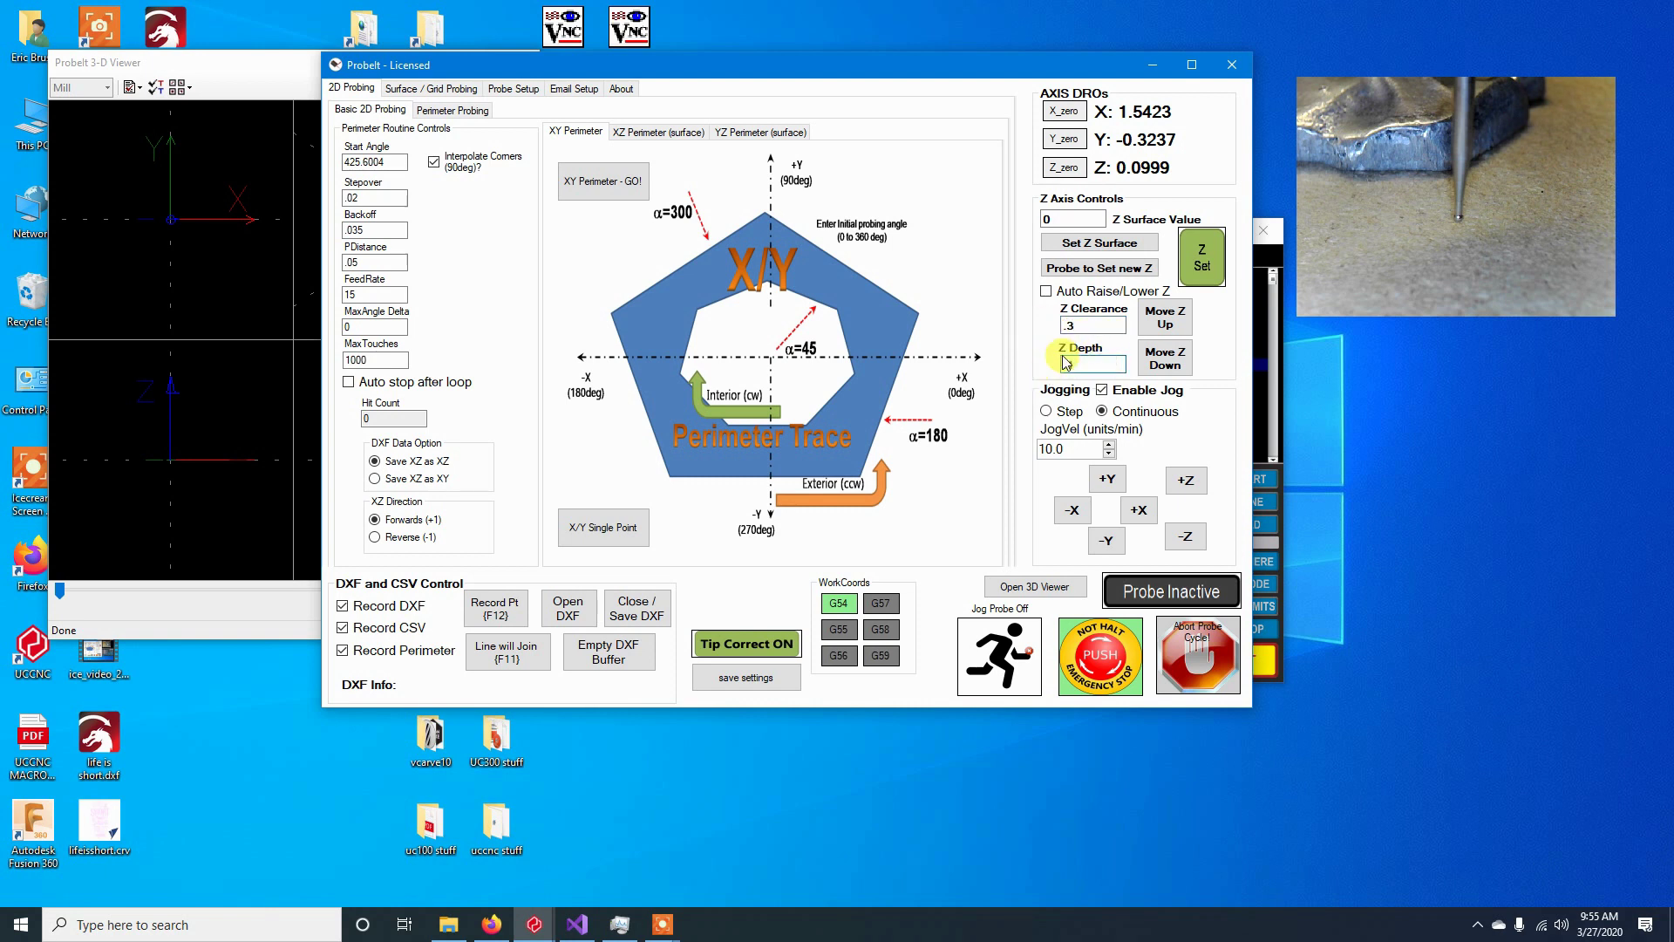
Step: Test the Z travel by raising the probe to the clearance height and lowering it to the Z depth
click(1160, 318)
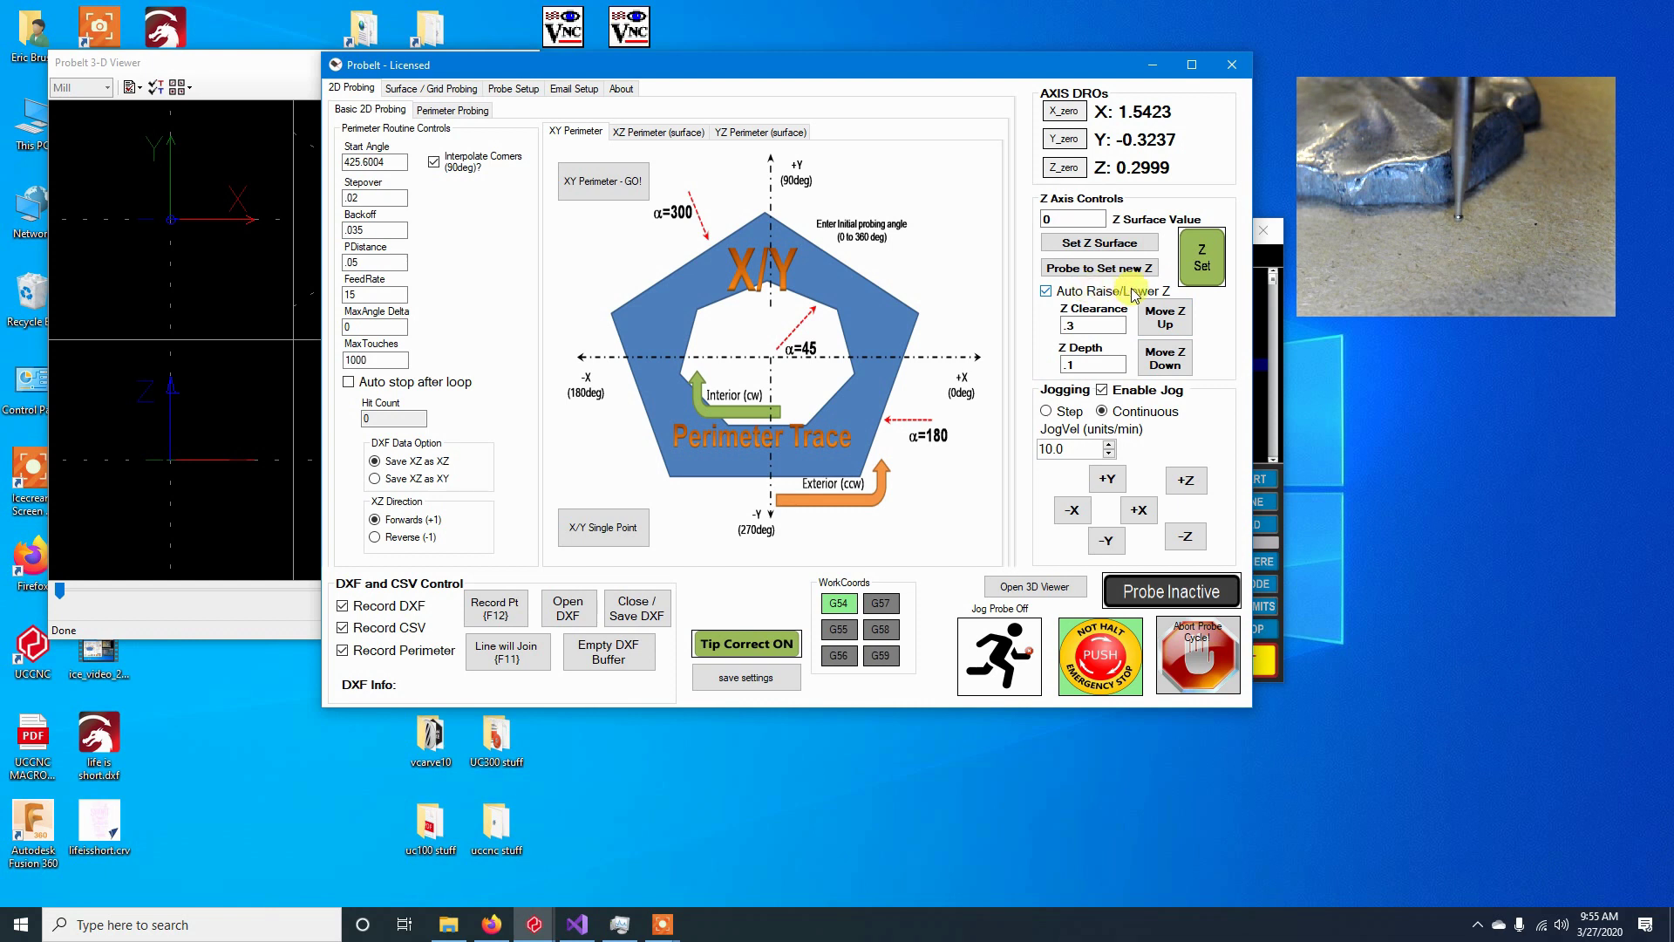
click(1155, 362)
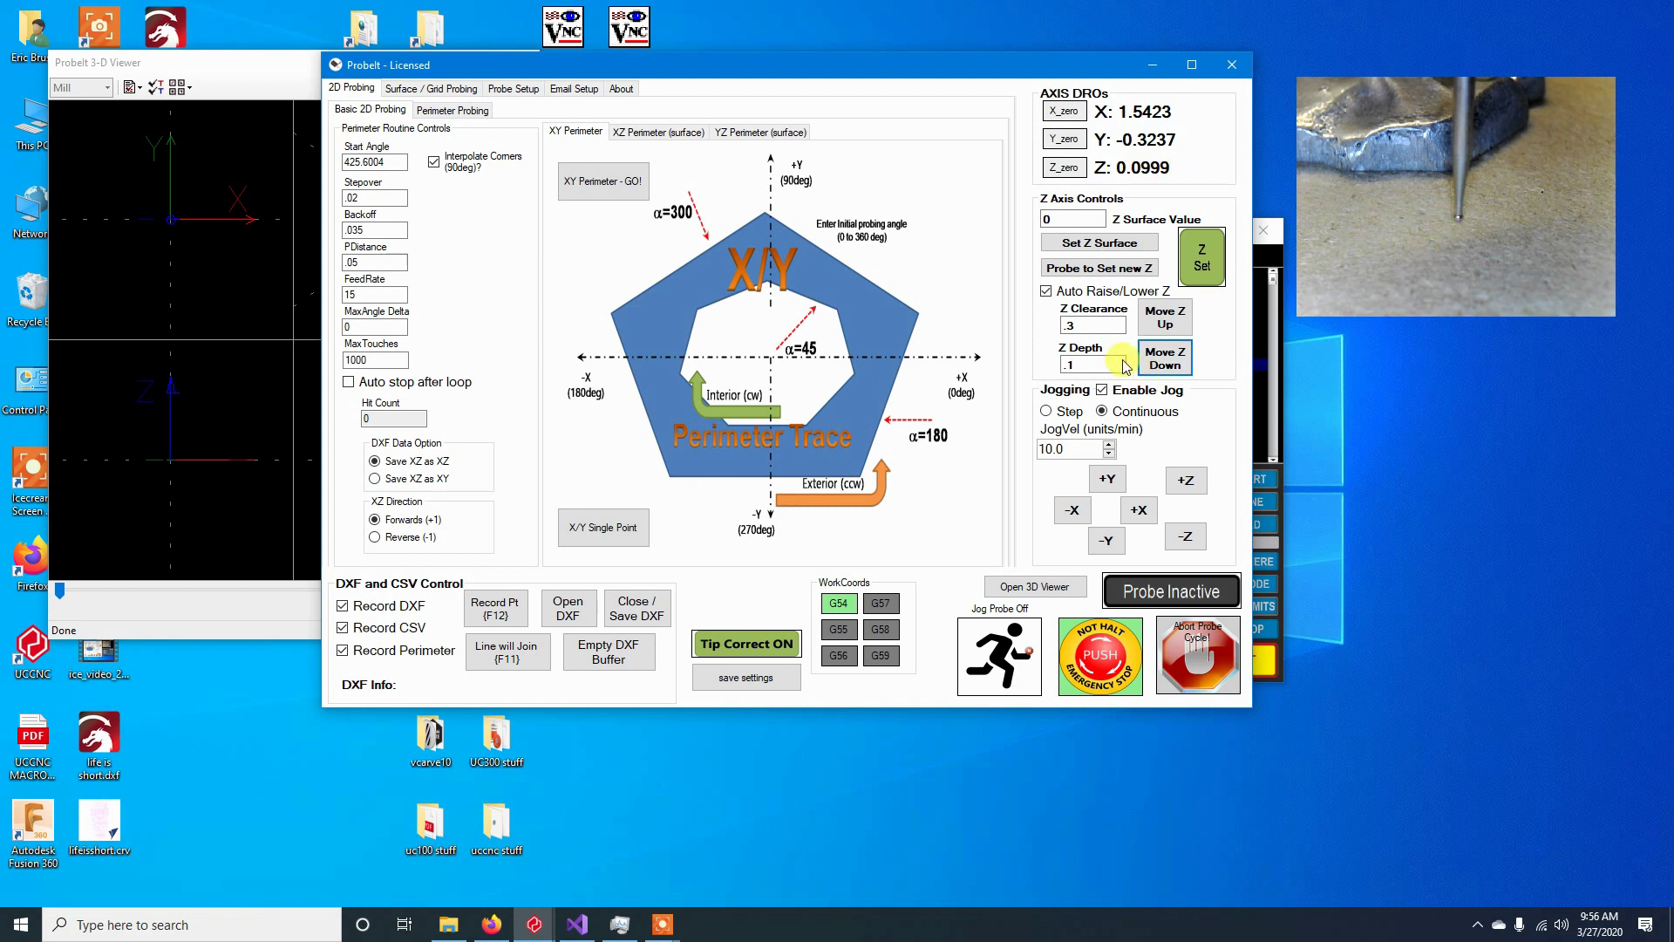
Step: Try to move Z down with the Z depth set to 0
drag(1112, 364, 1050, 375)
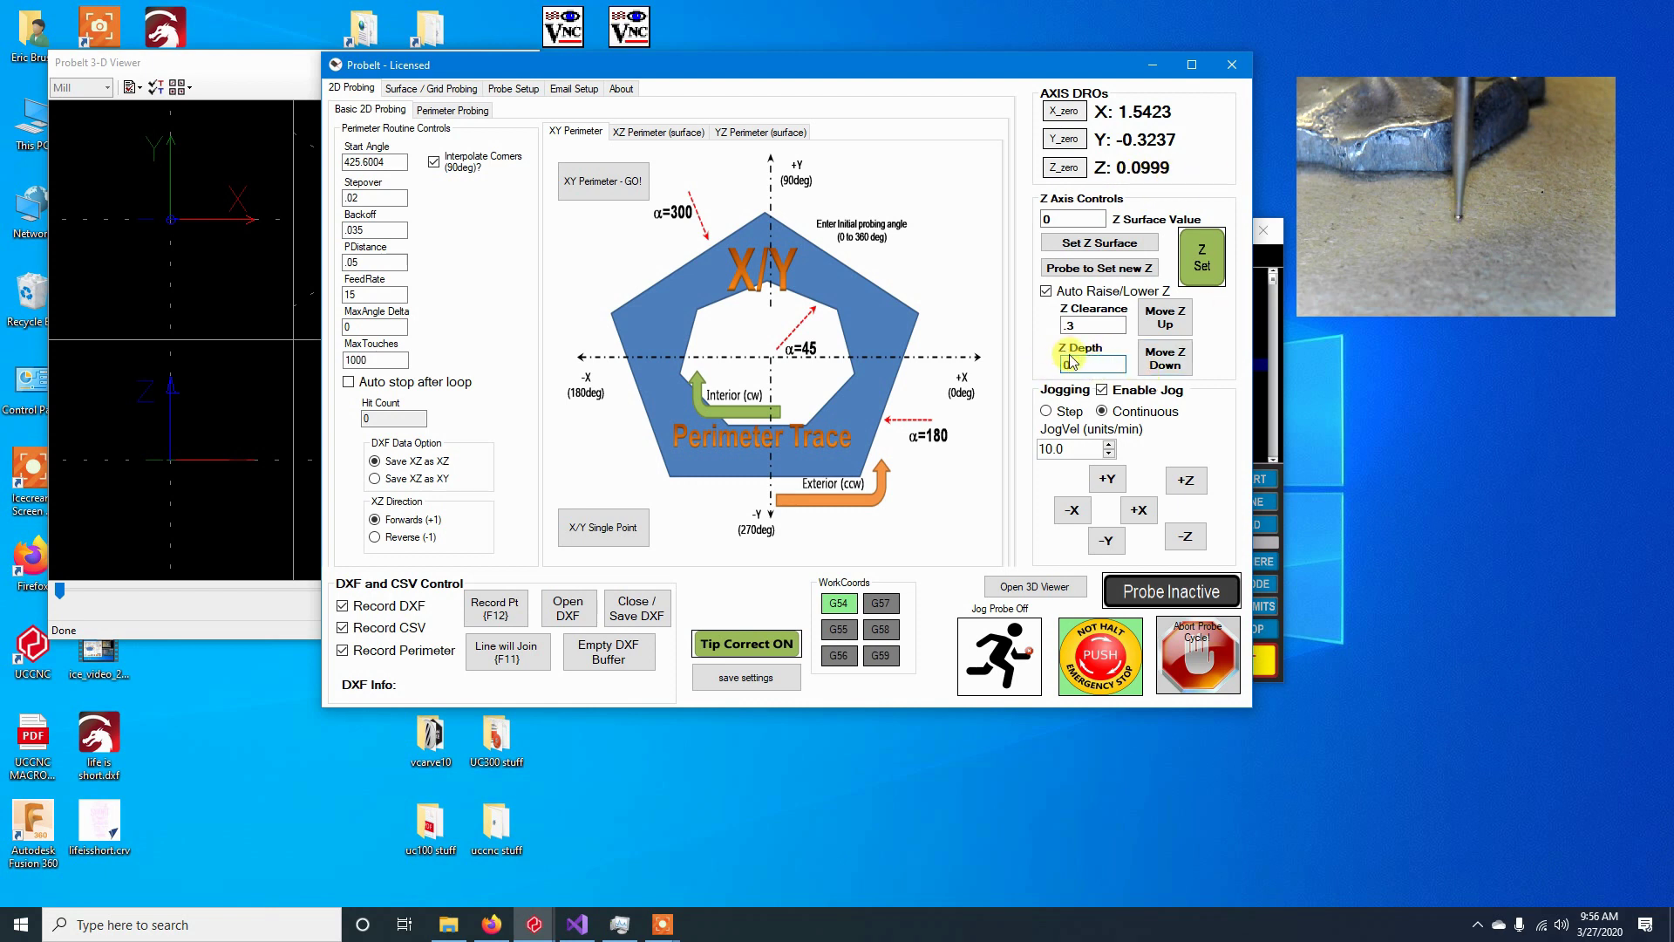
text(0)
click(1165, 357)
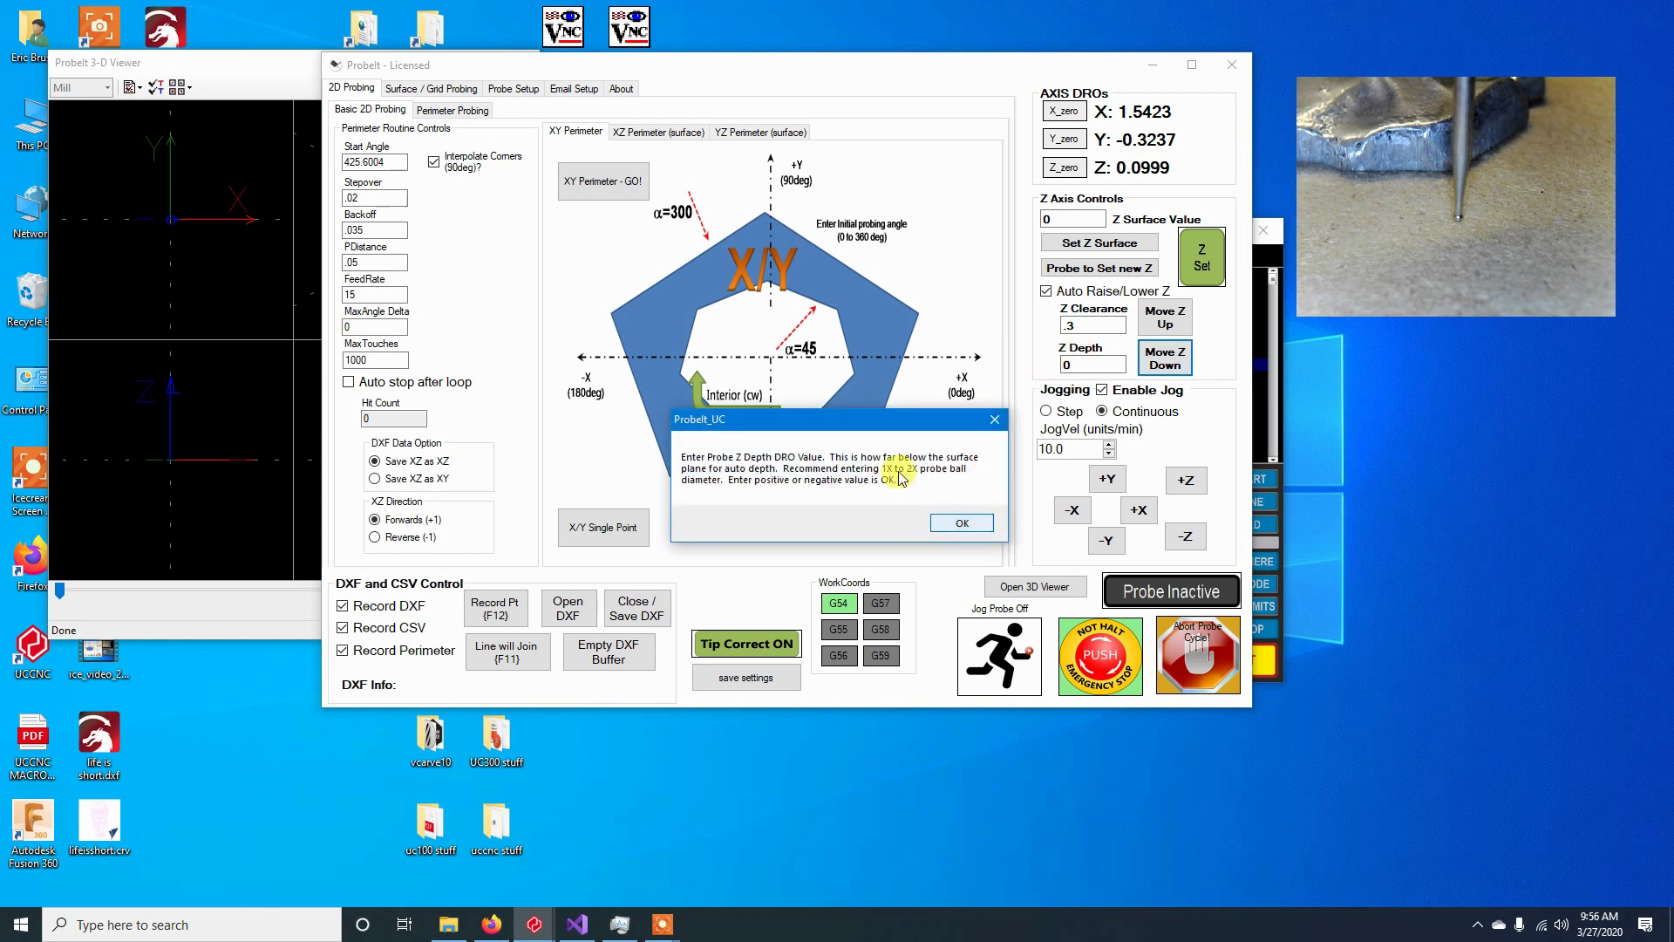
click(955, 524)
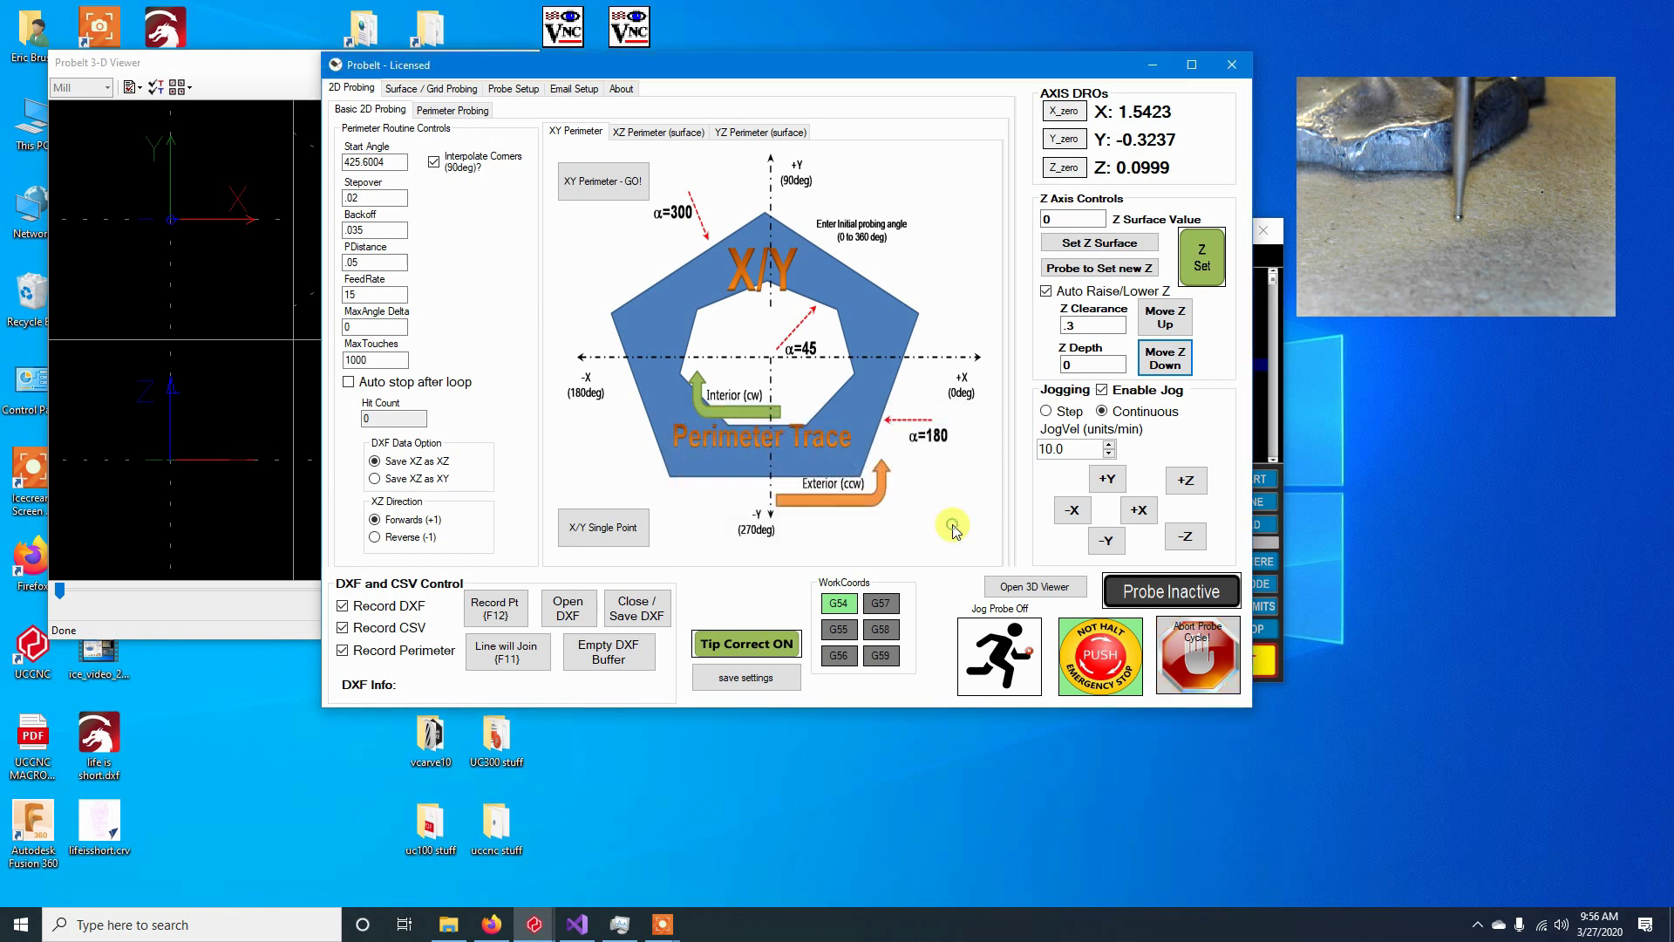
Step: Try Z depths of .001 and .01, moving Z down with each value
click(1100, 364)
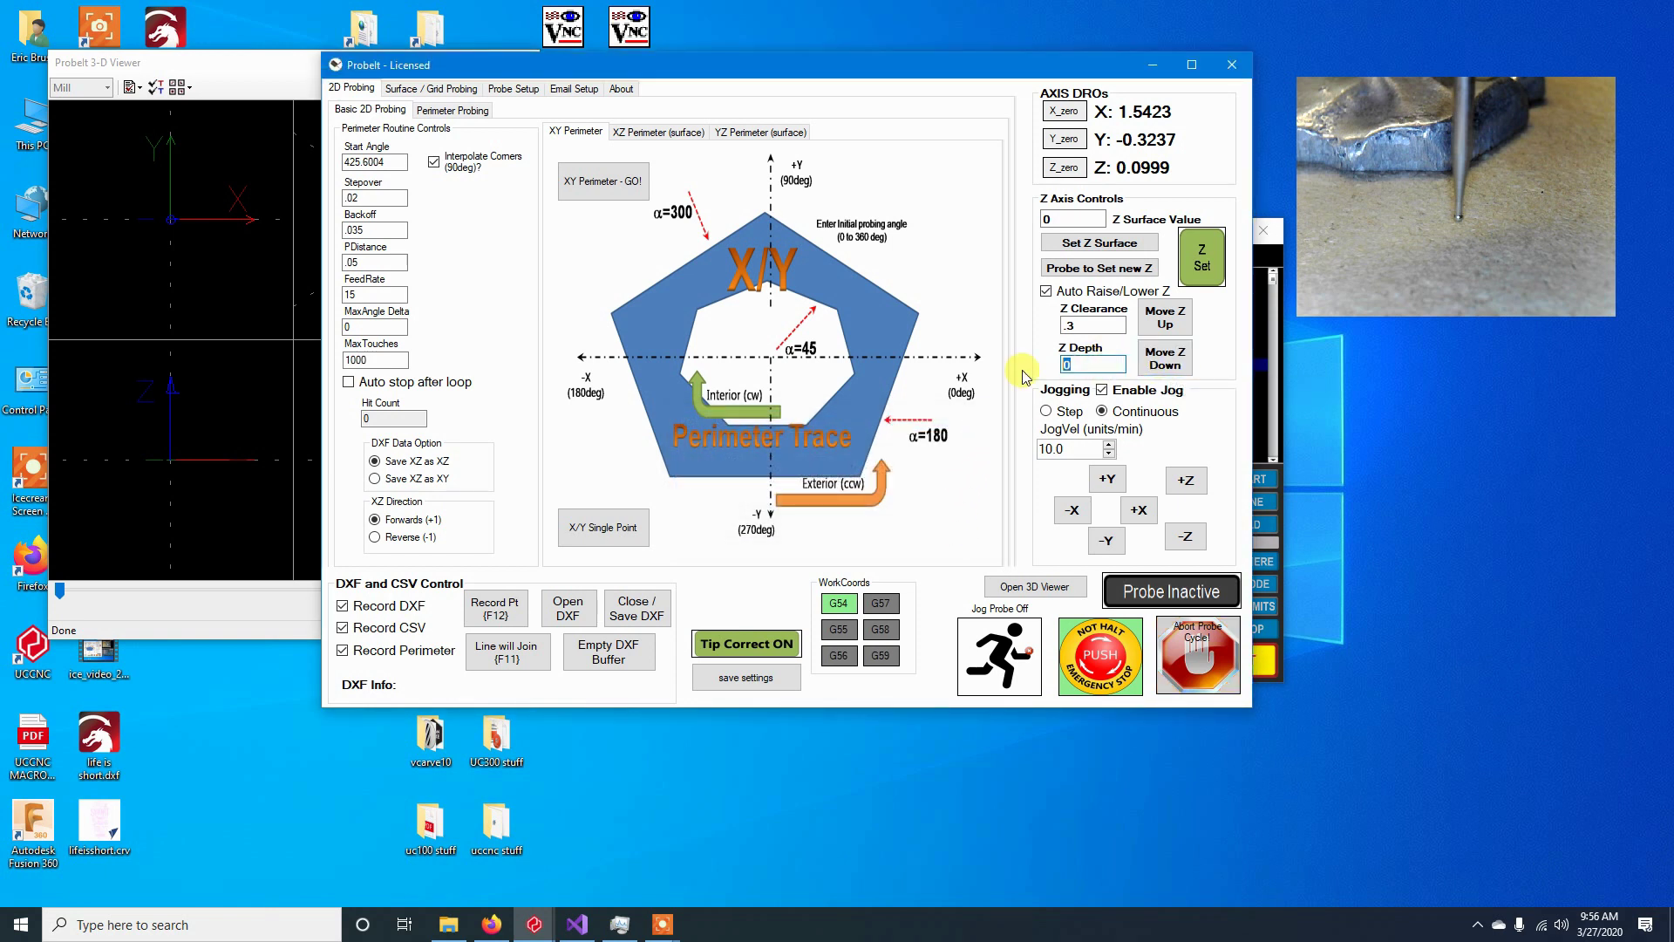
double_click(1089, 363)
click(1162, 360)
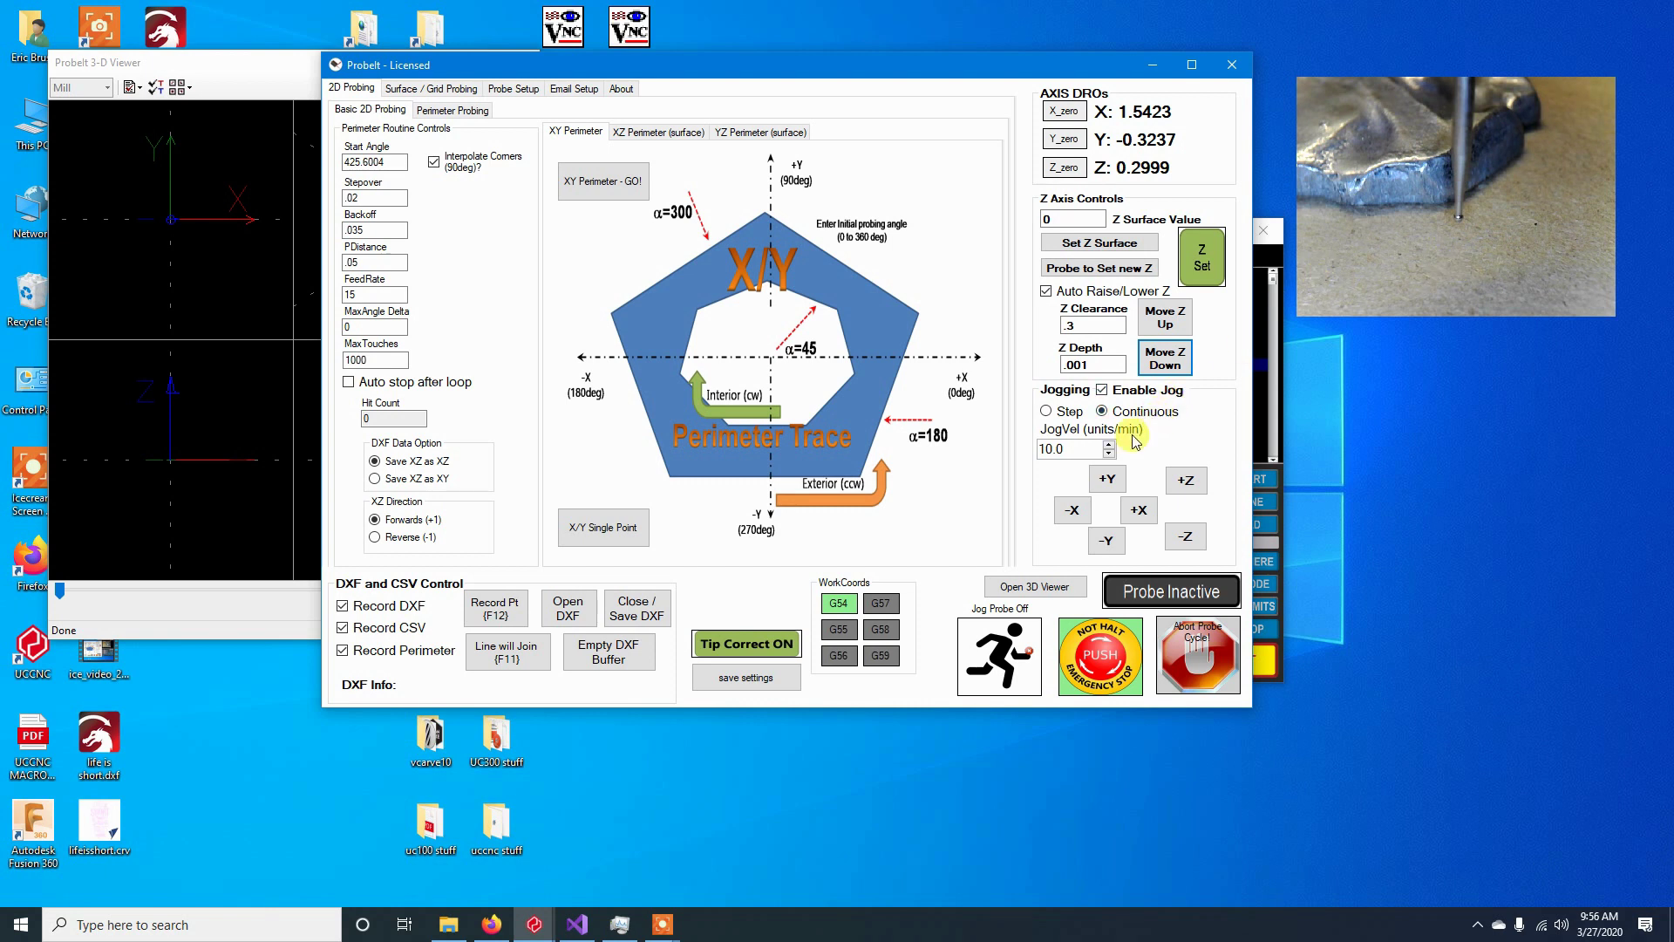
drag(1092, 364, 1075, 364)
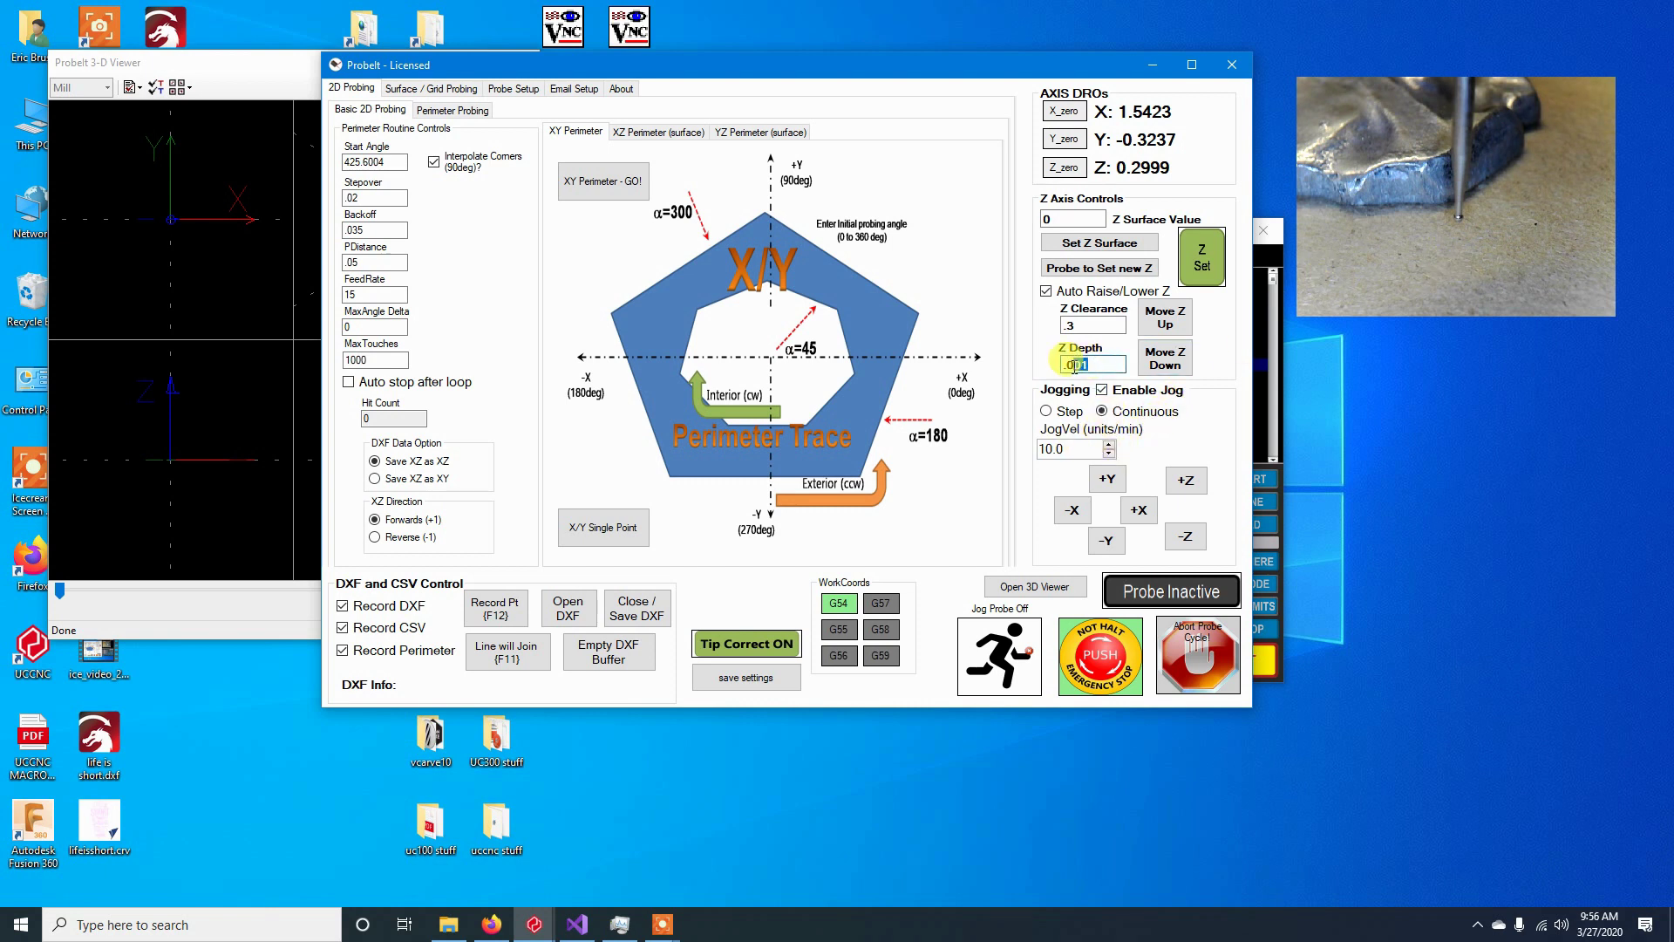
click(1188, 369)
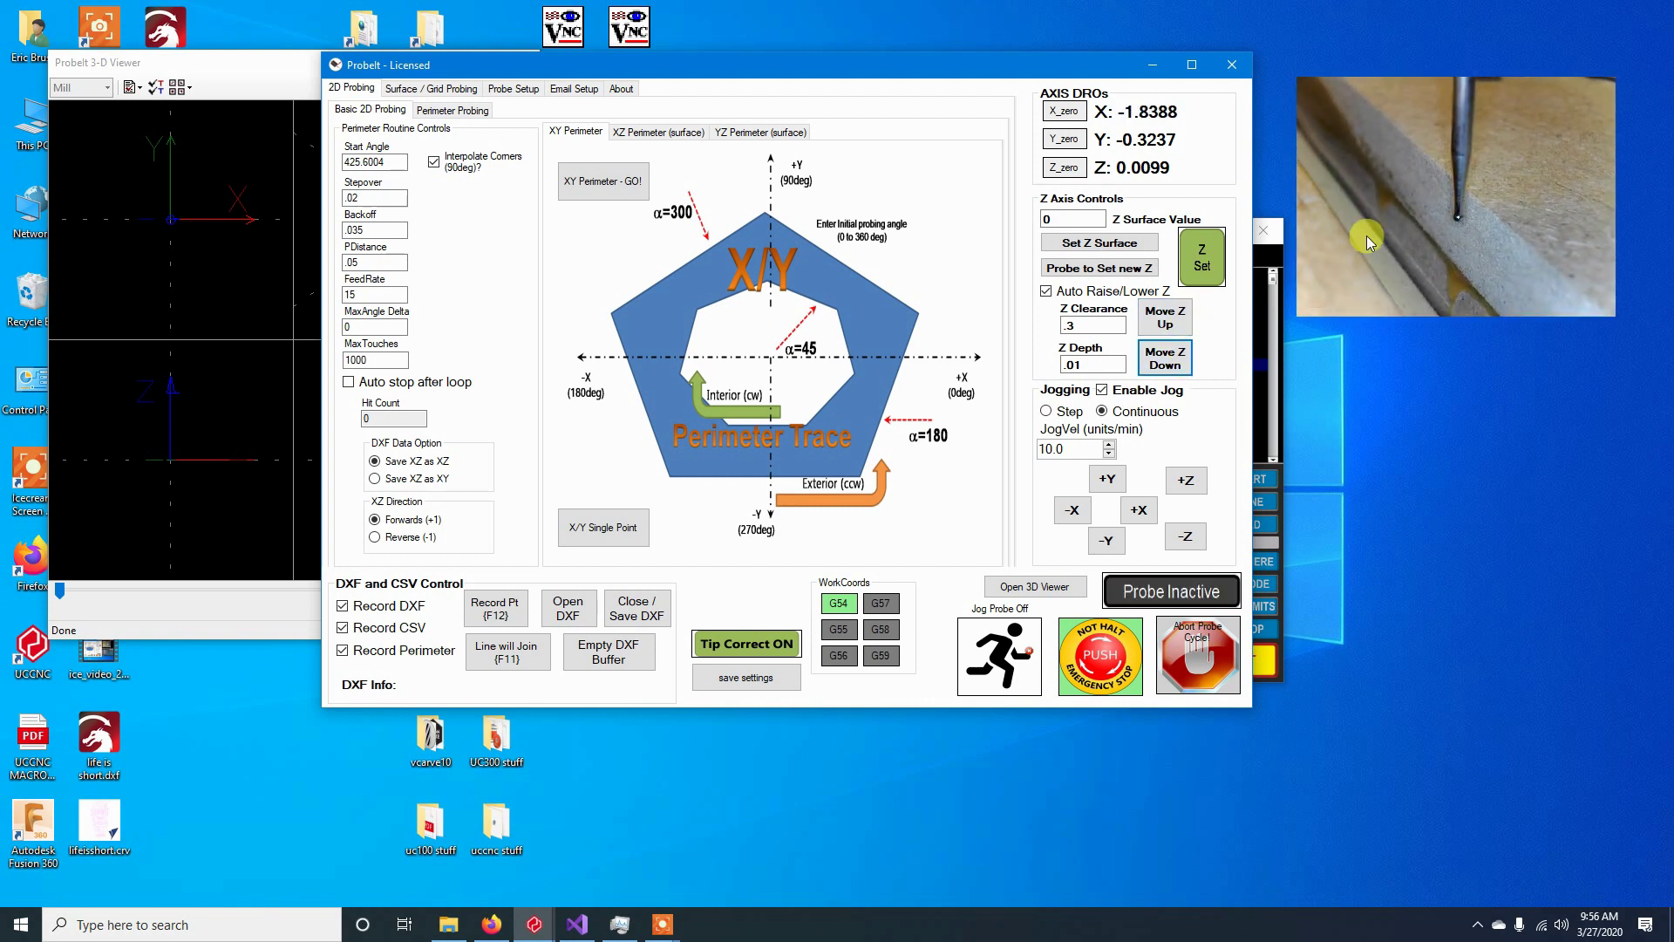
Step: Set the Z depth to the negative value -.1 and move Z down to it
double_click(1096, 362)
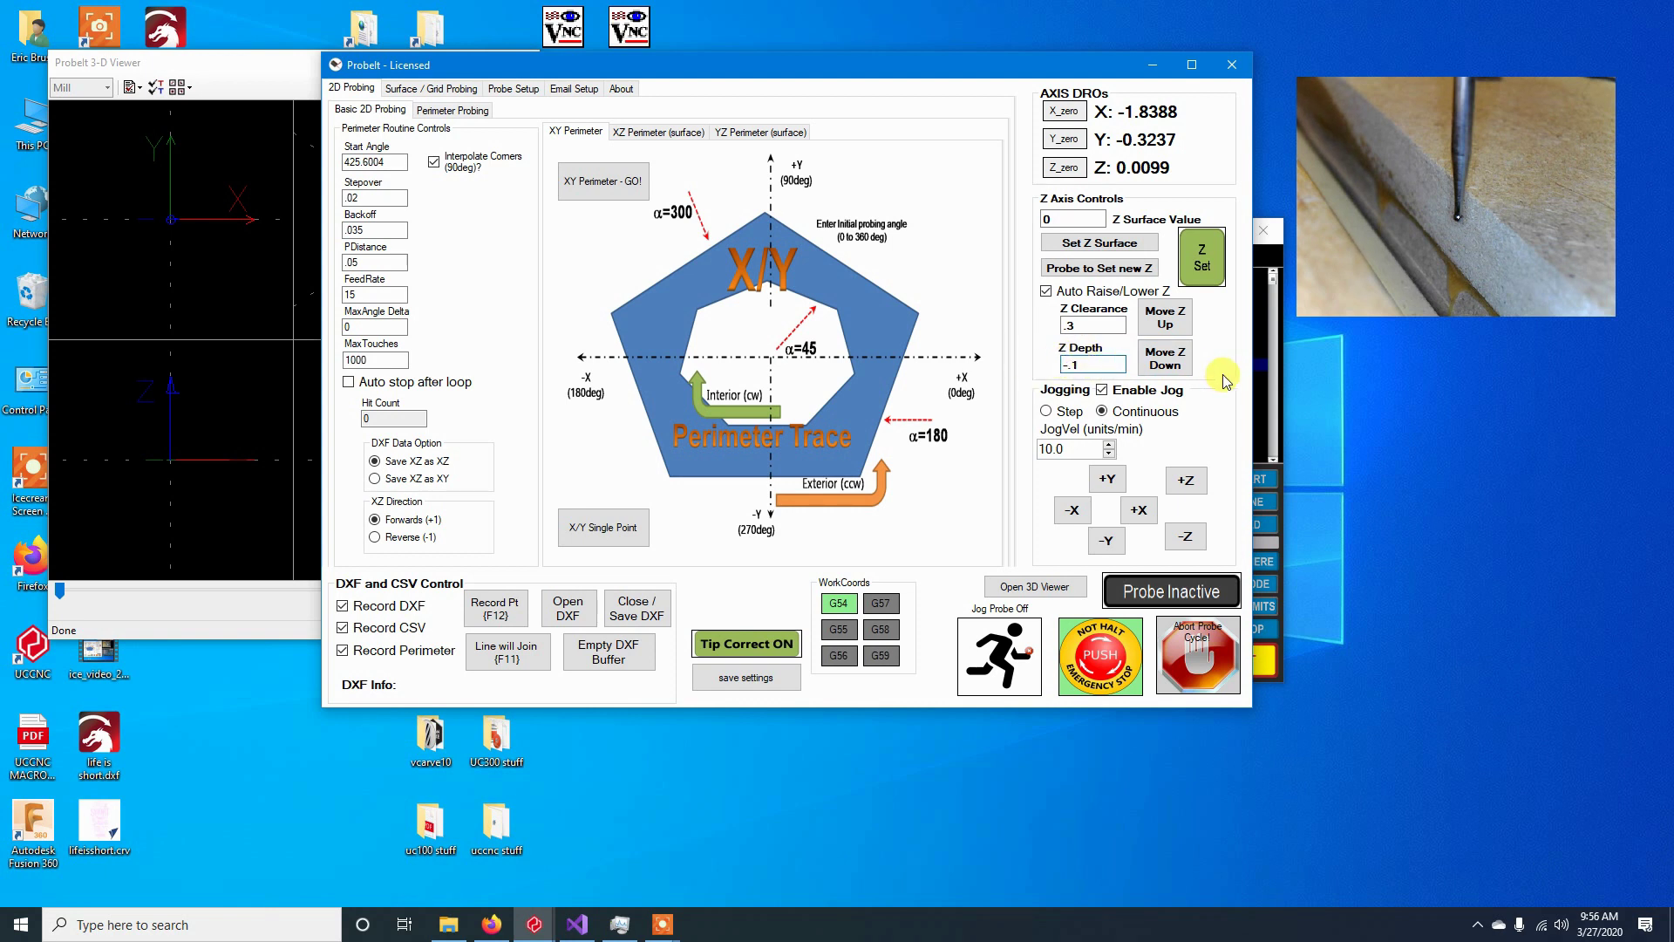
click(1168, 359)
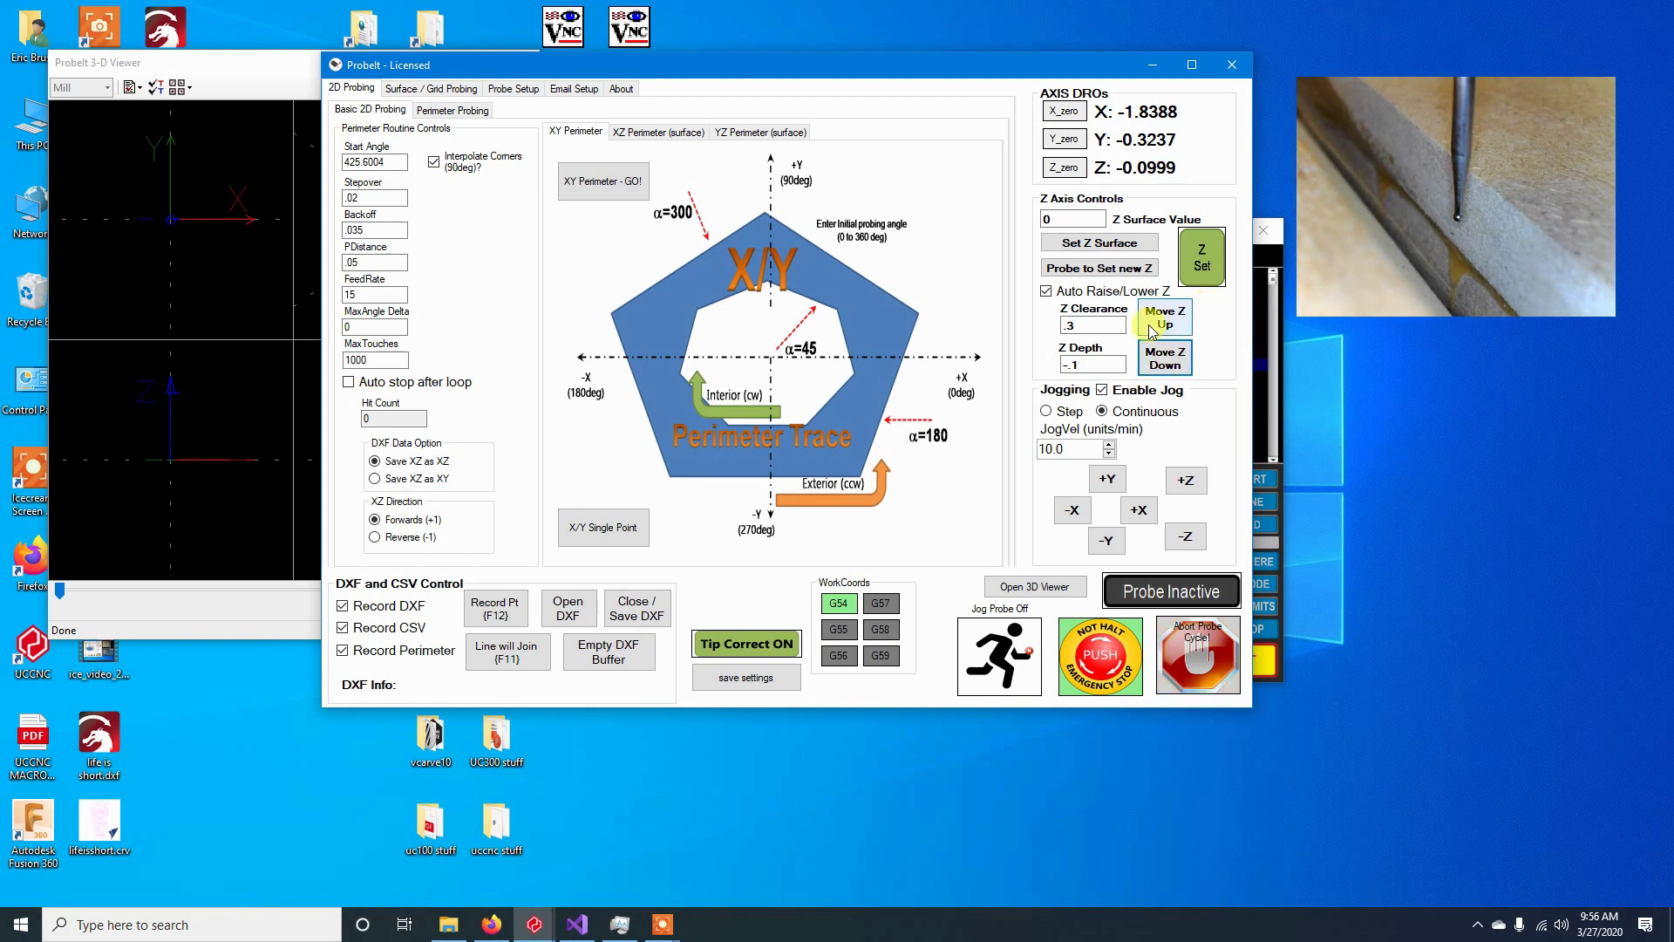
Step: Set the Z depth to .1 and raise Z to the clearance height
click(1077, 363)
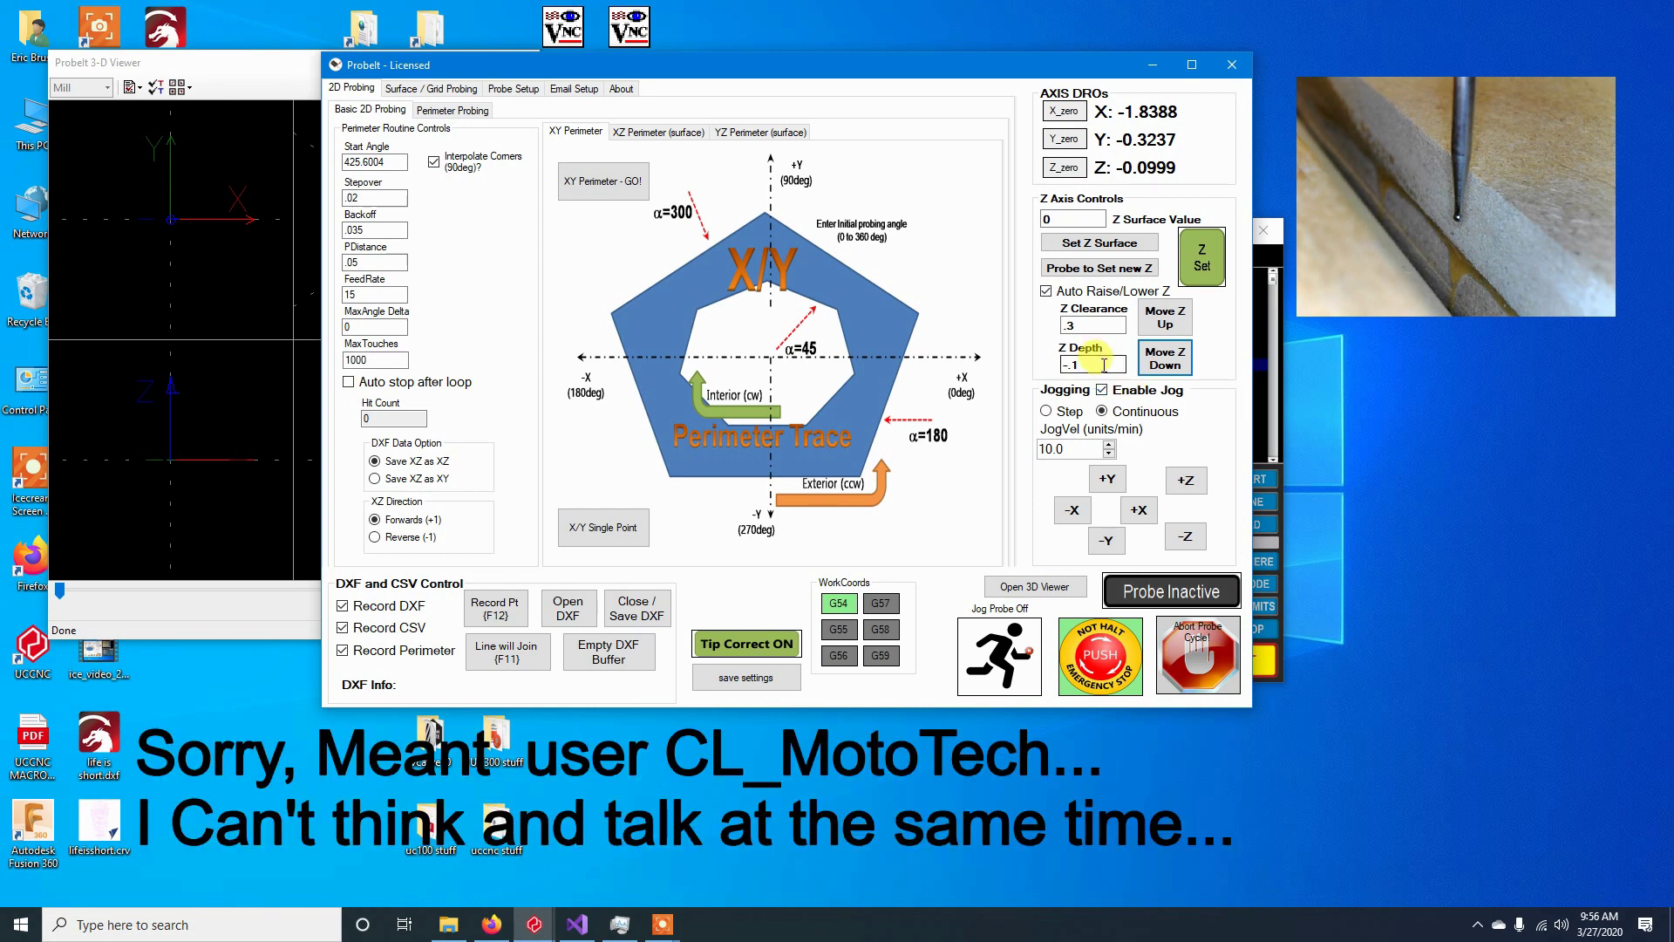
double_click(1093, 365)
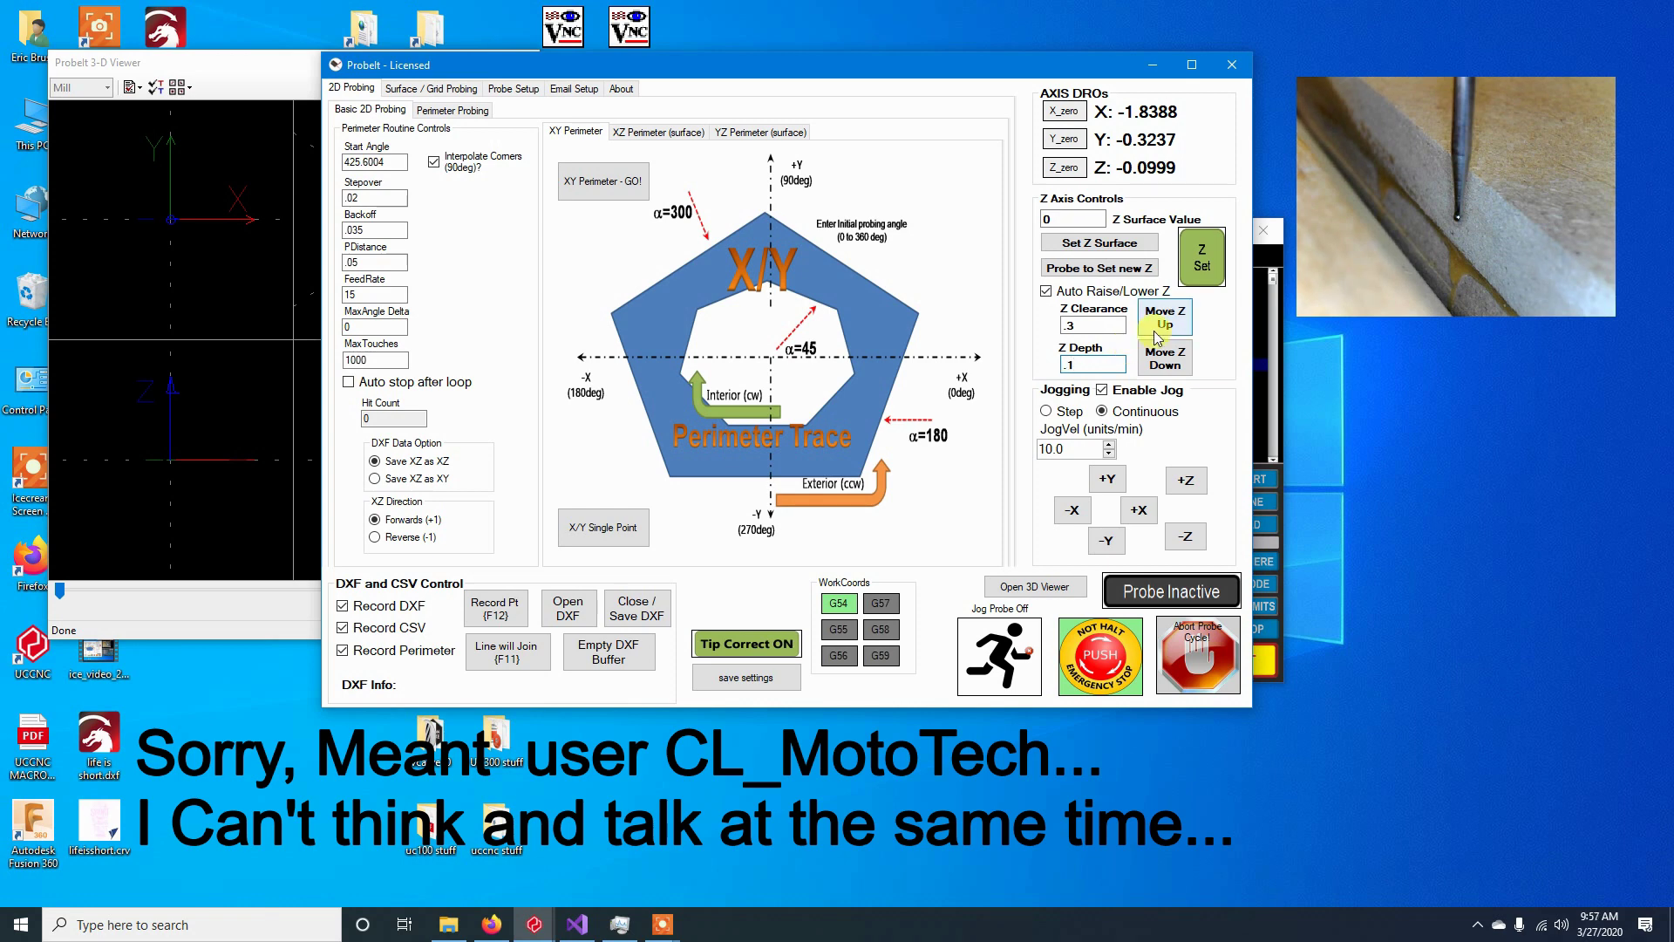
click(1164, 323)
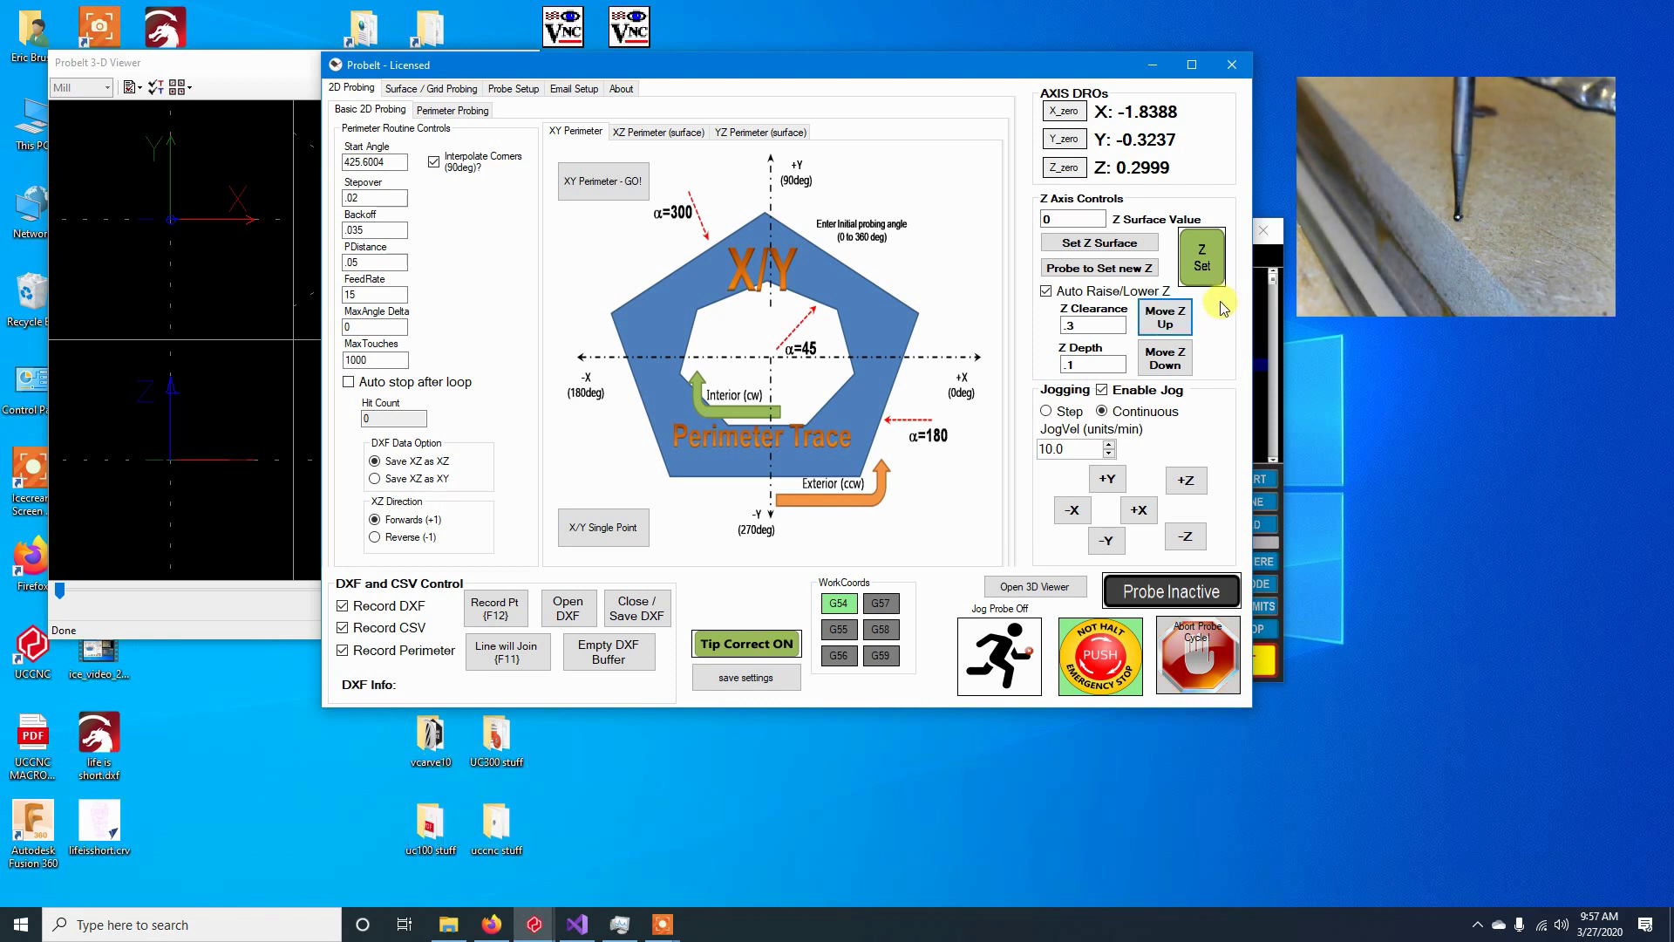
Step: Jog the probe in X and Y around the part to about X 1.42, Y 4.11 at clearance height
key(Right)
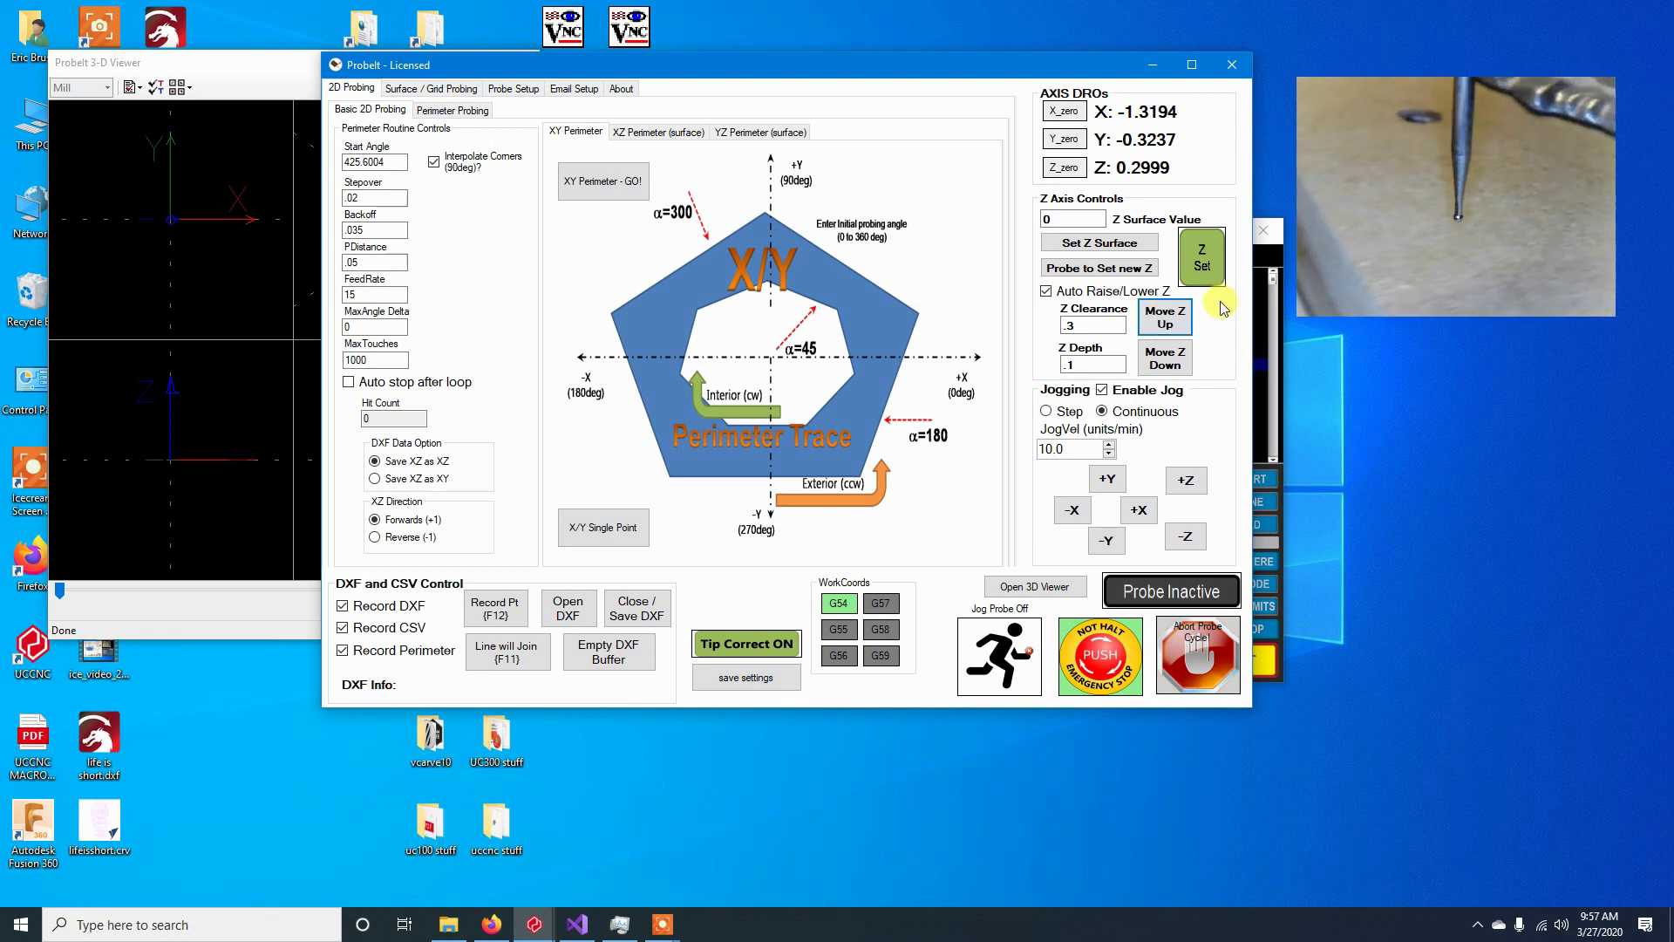
key(Up)
key(Left)
key(Up)
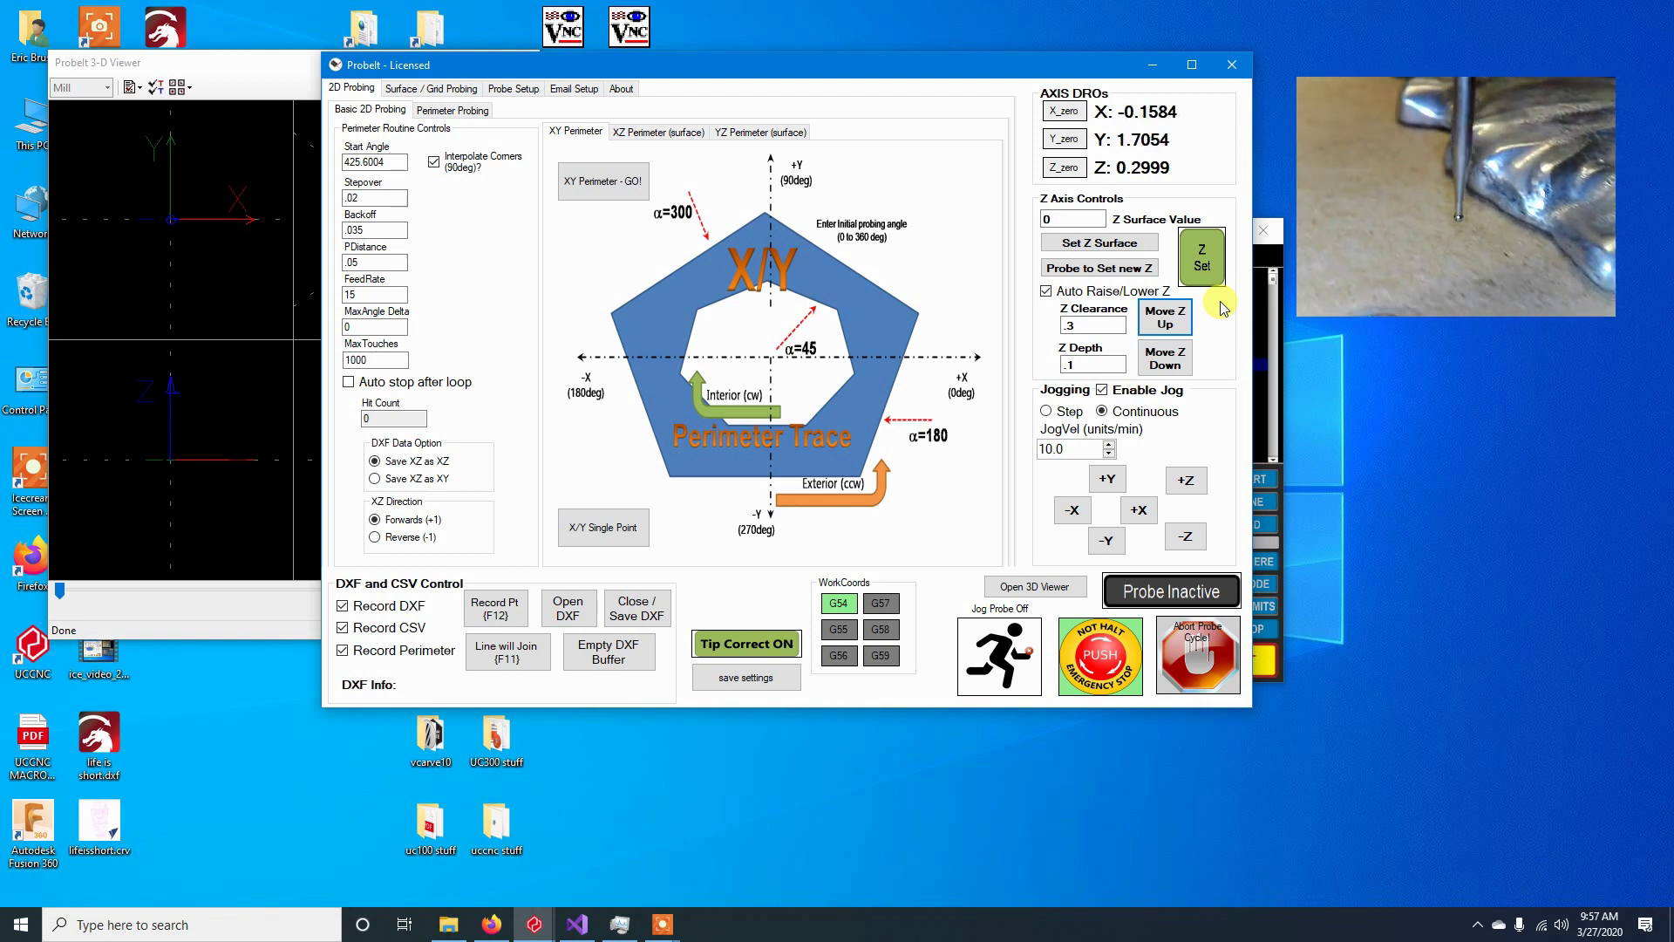
key(Up)
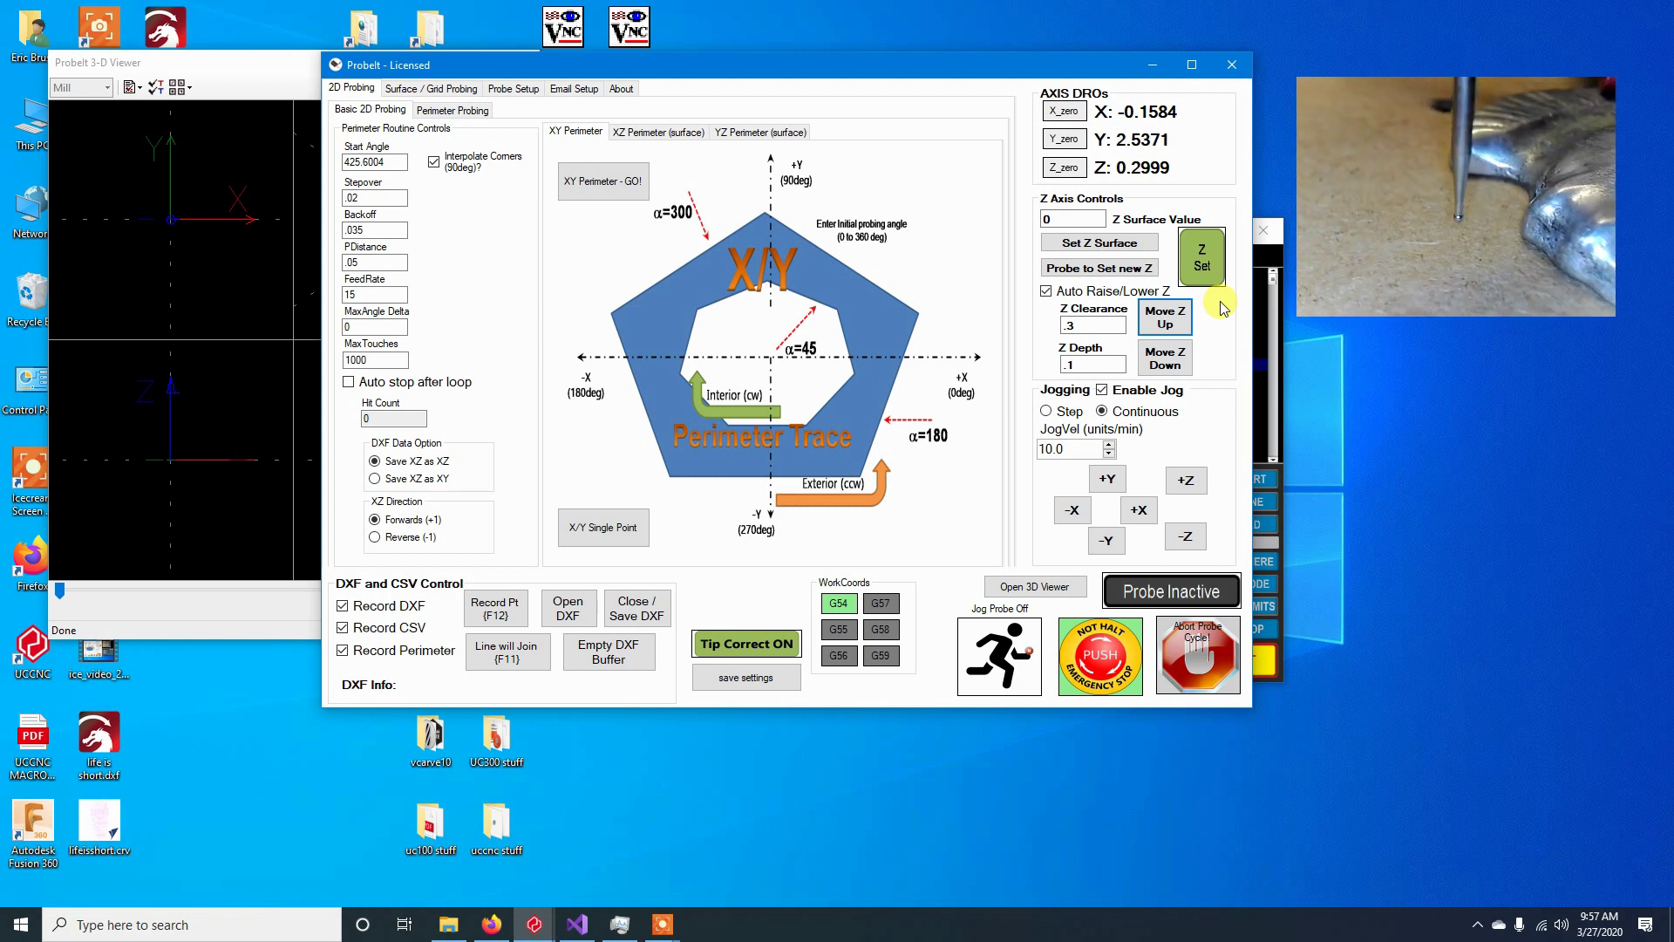
key(Up)
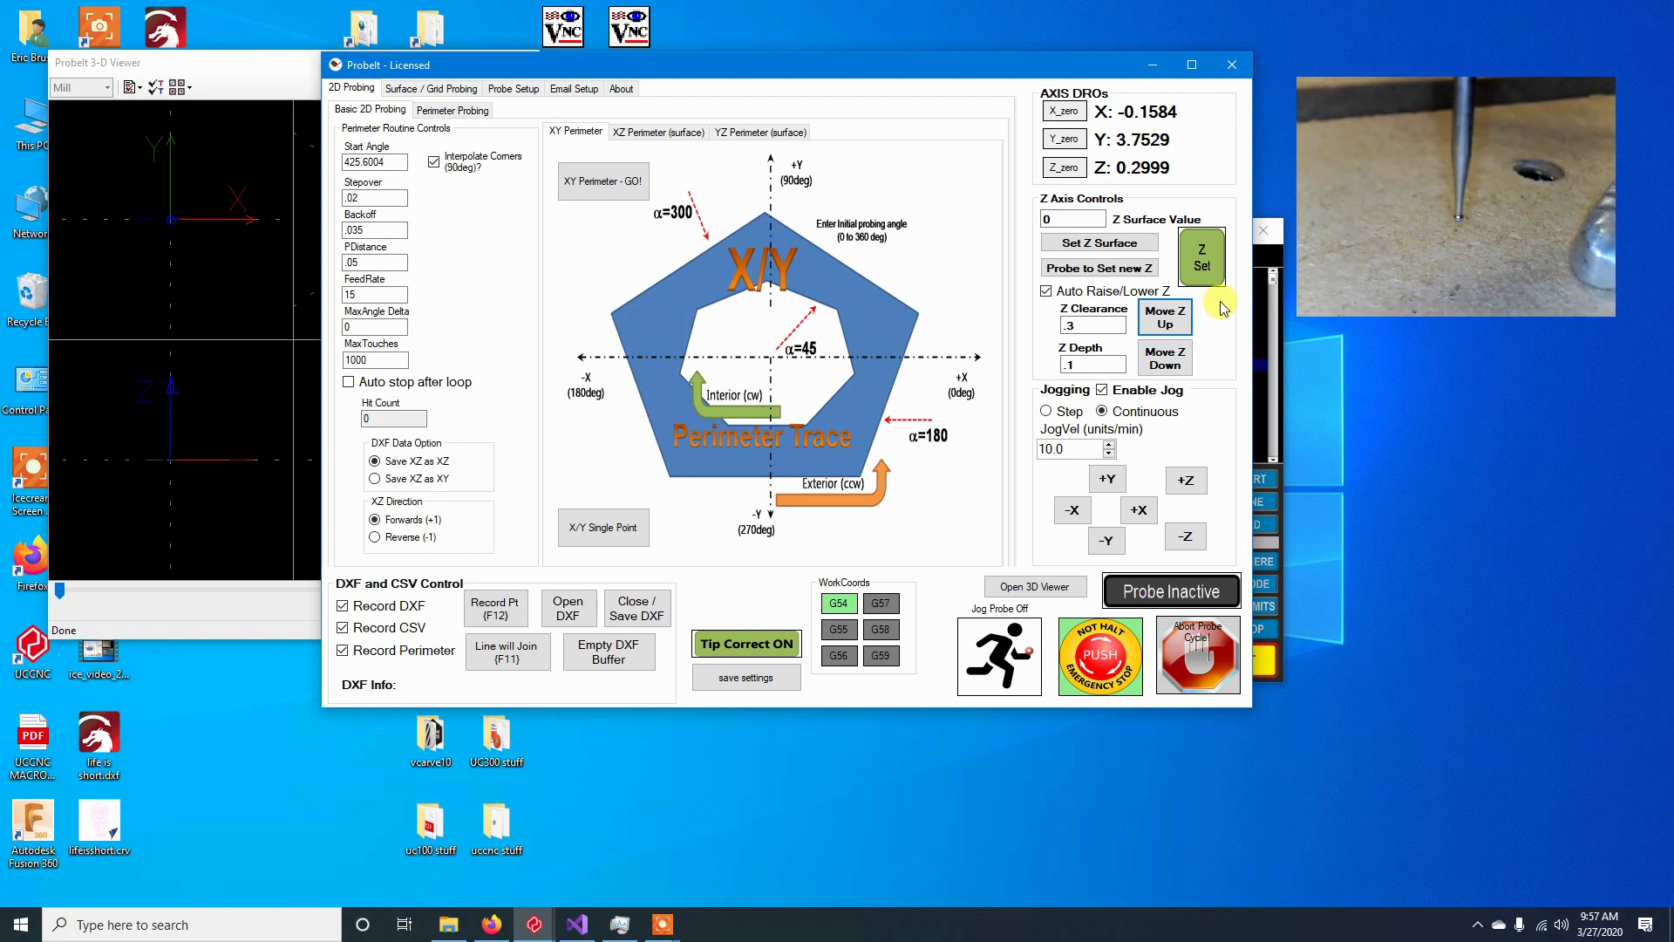
key(Right)
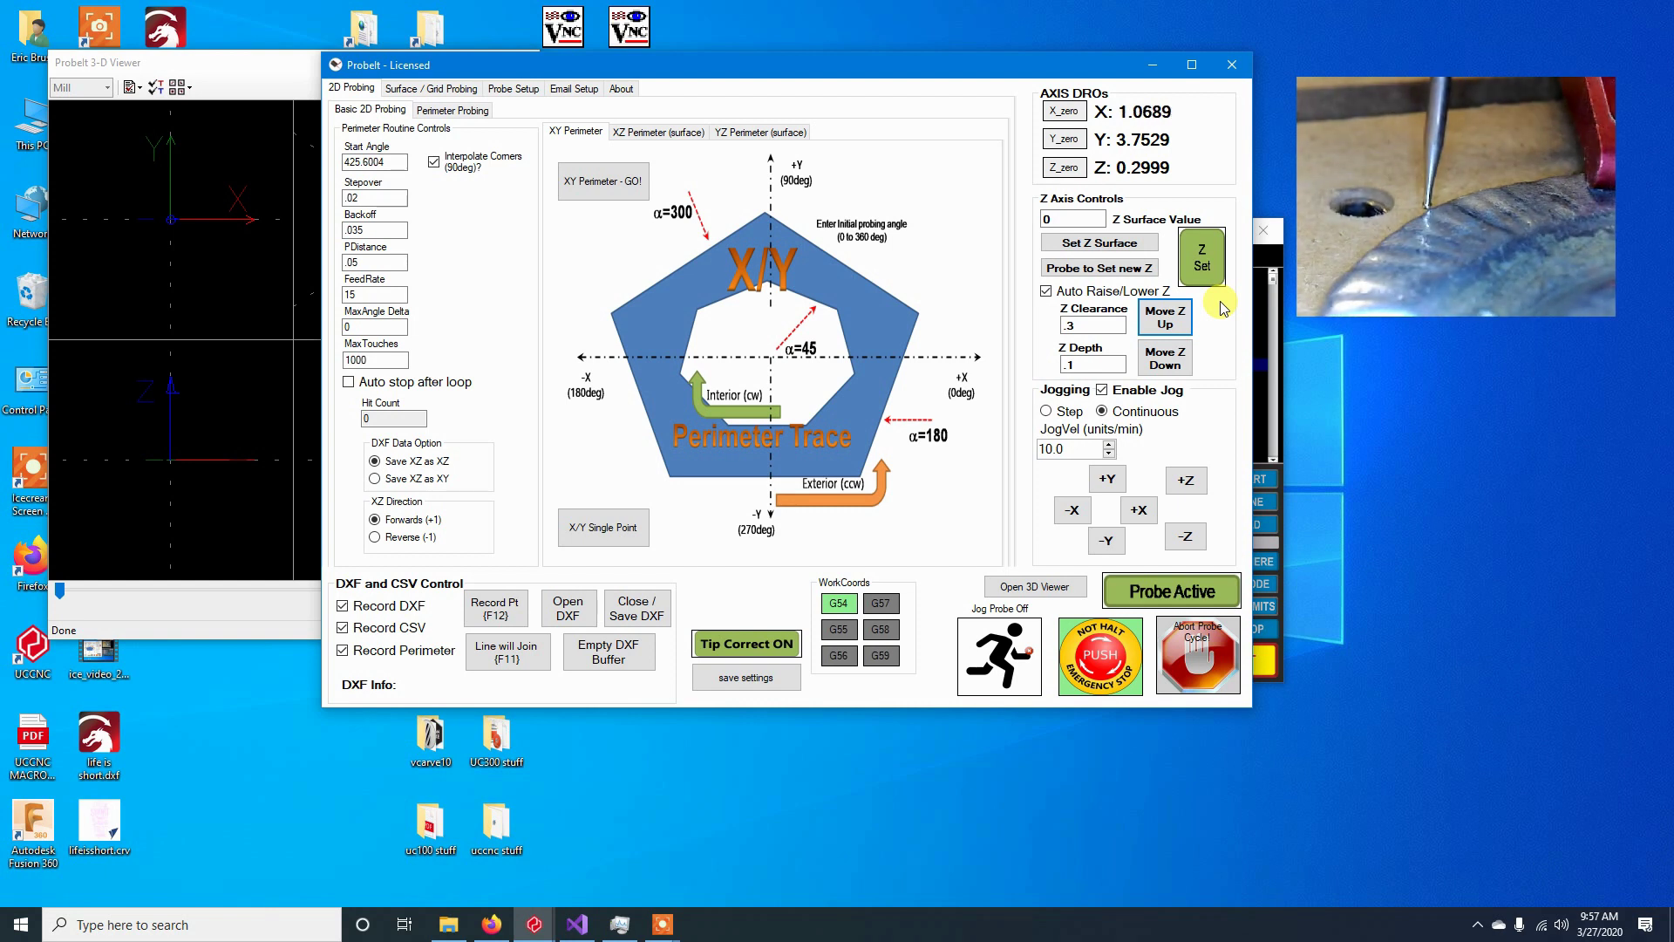
key(Up)
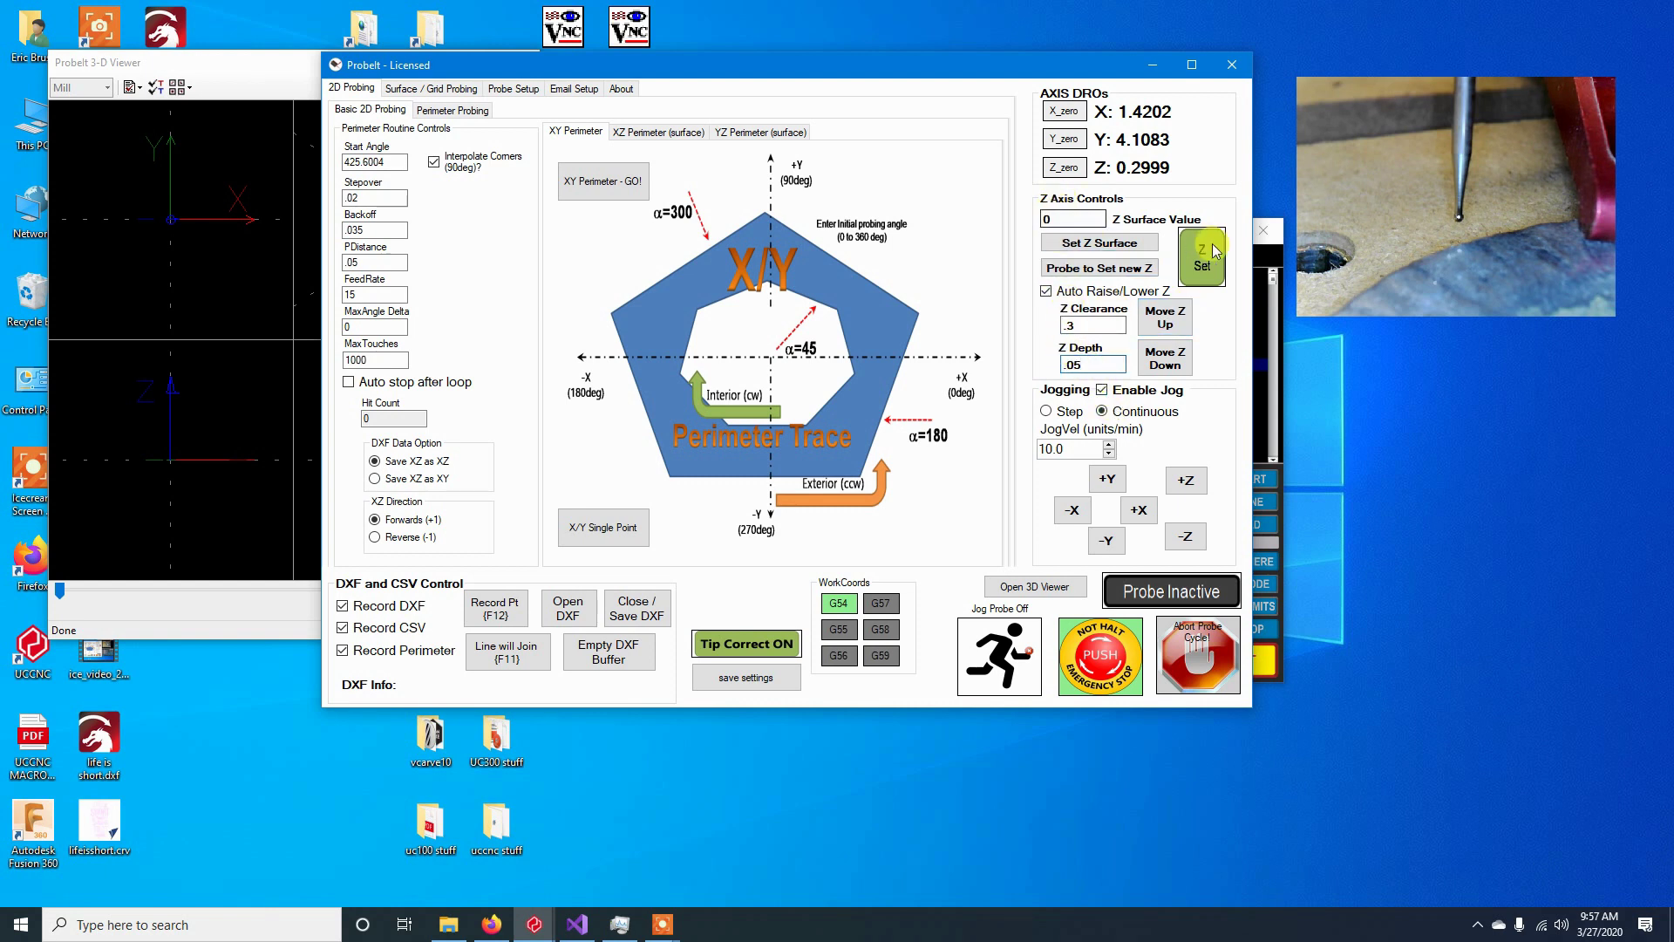
Step: Lower the probe to the .05 Z depth beside the part, ready for the XY perimeter routine
click(1134, 248)
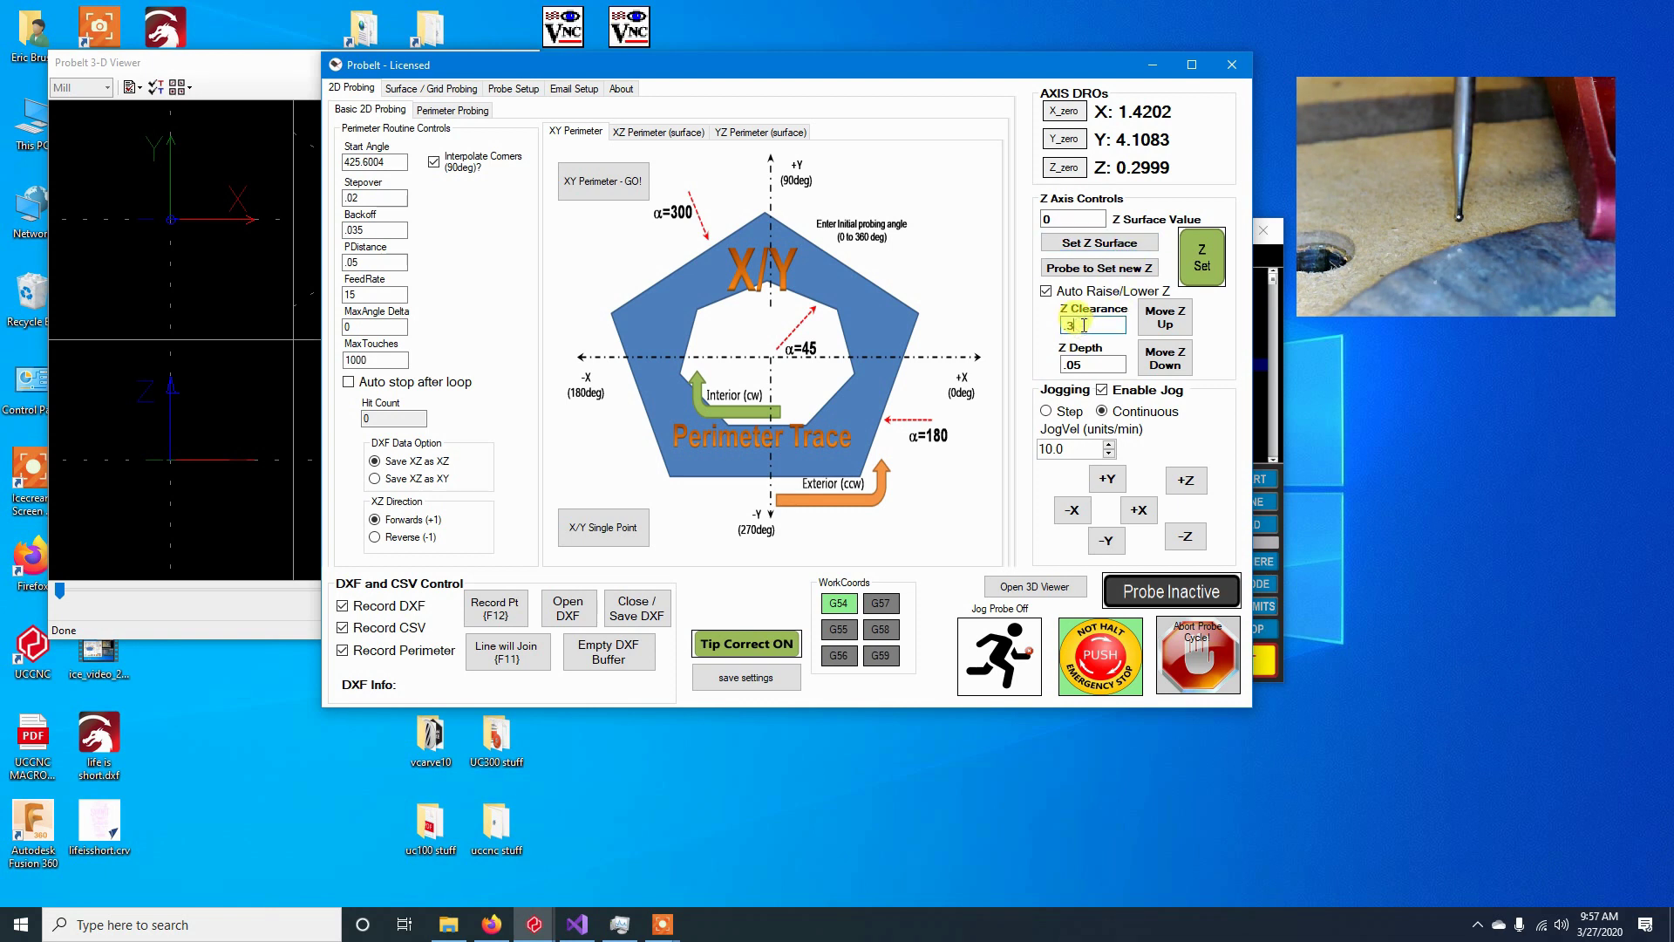
click(1158, 365)
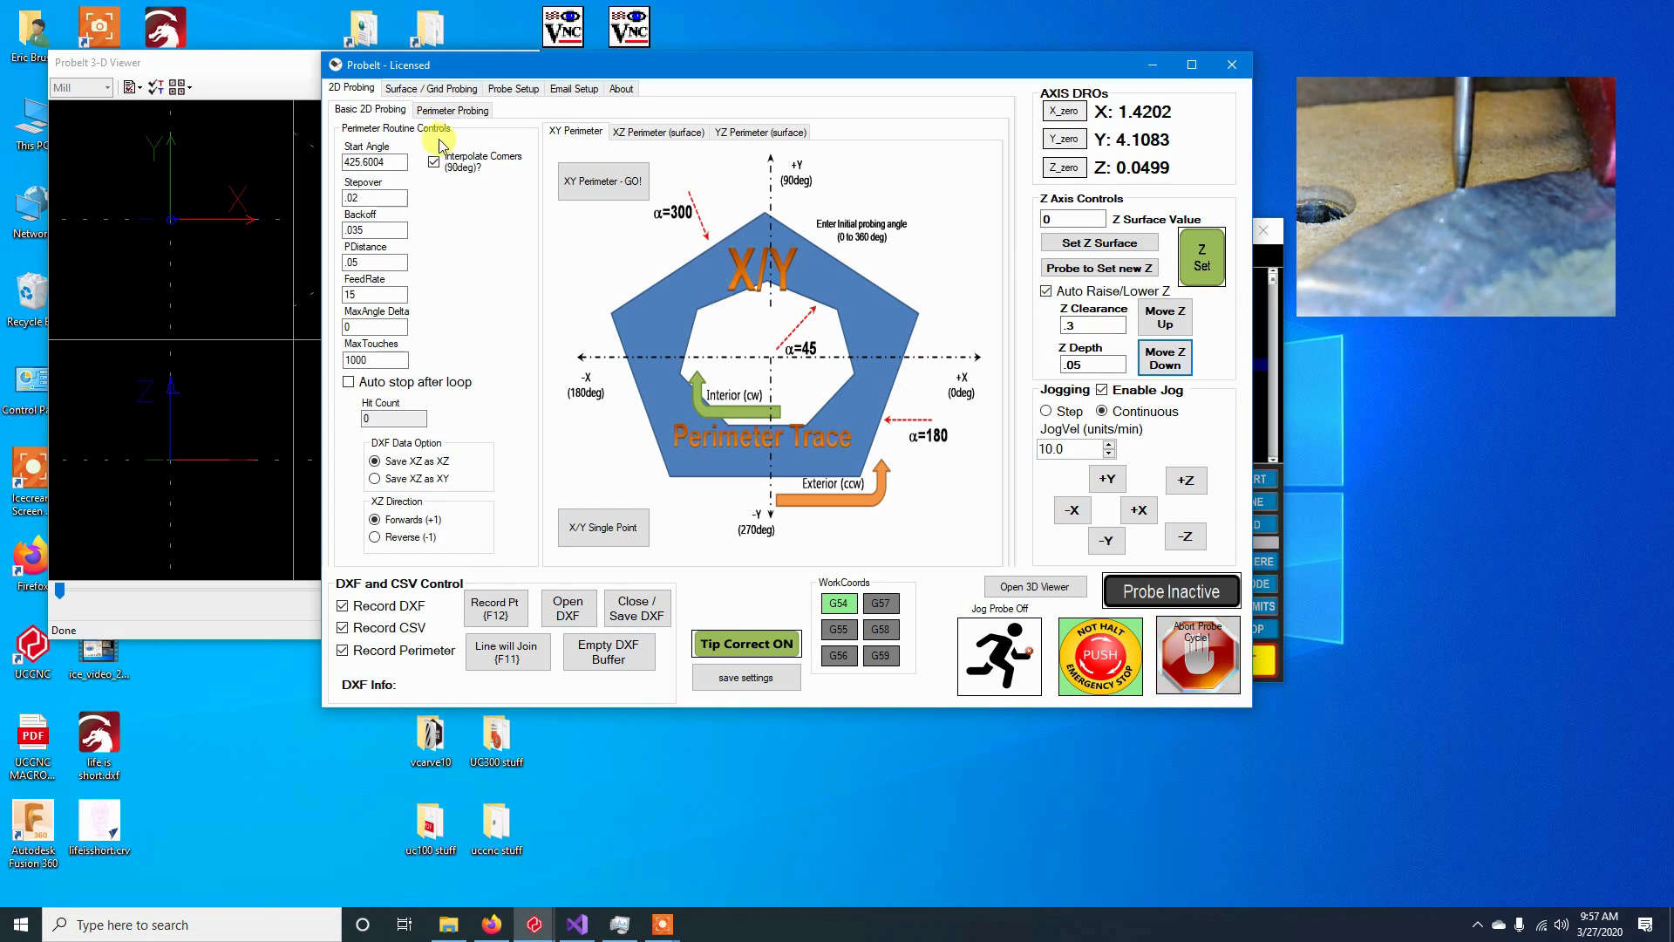
click(629, 133)
click(601, 139)
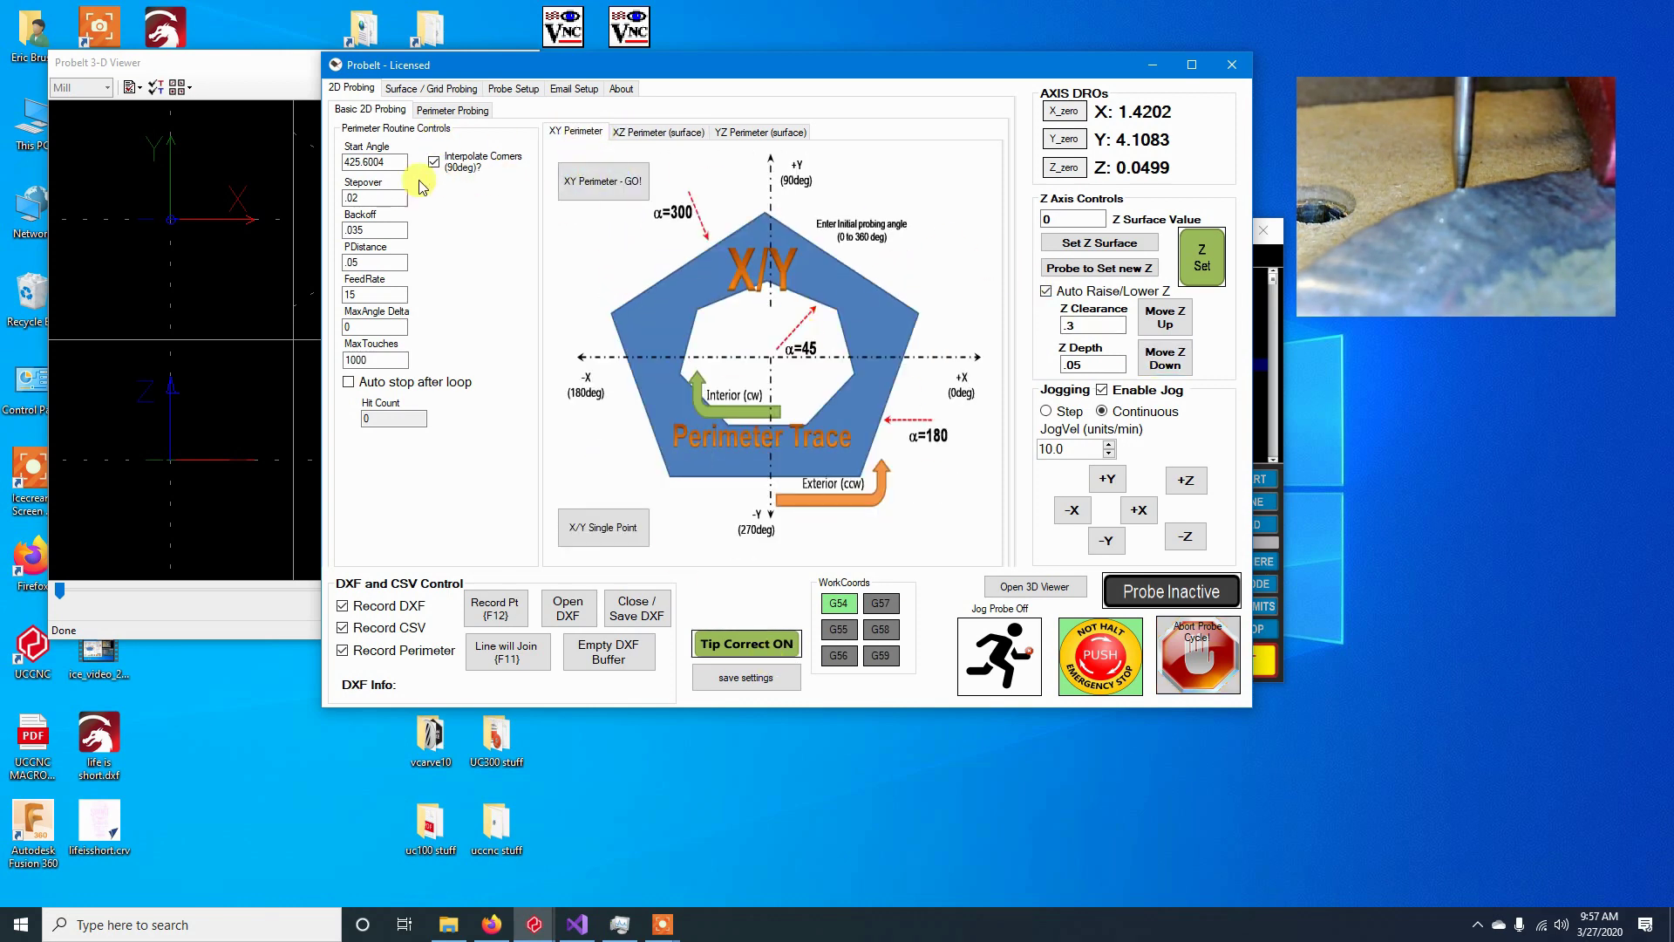
Step: Set the start angle to 270 and start the XY perimeter trace, accepting the lift to the new probe depth
drag(396, 162, 310, 159)
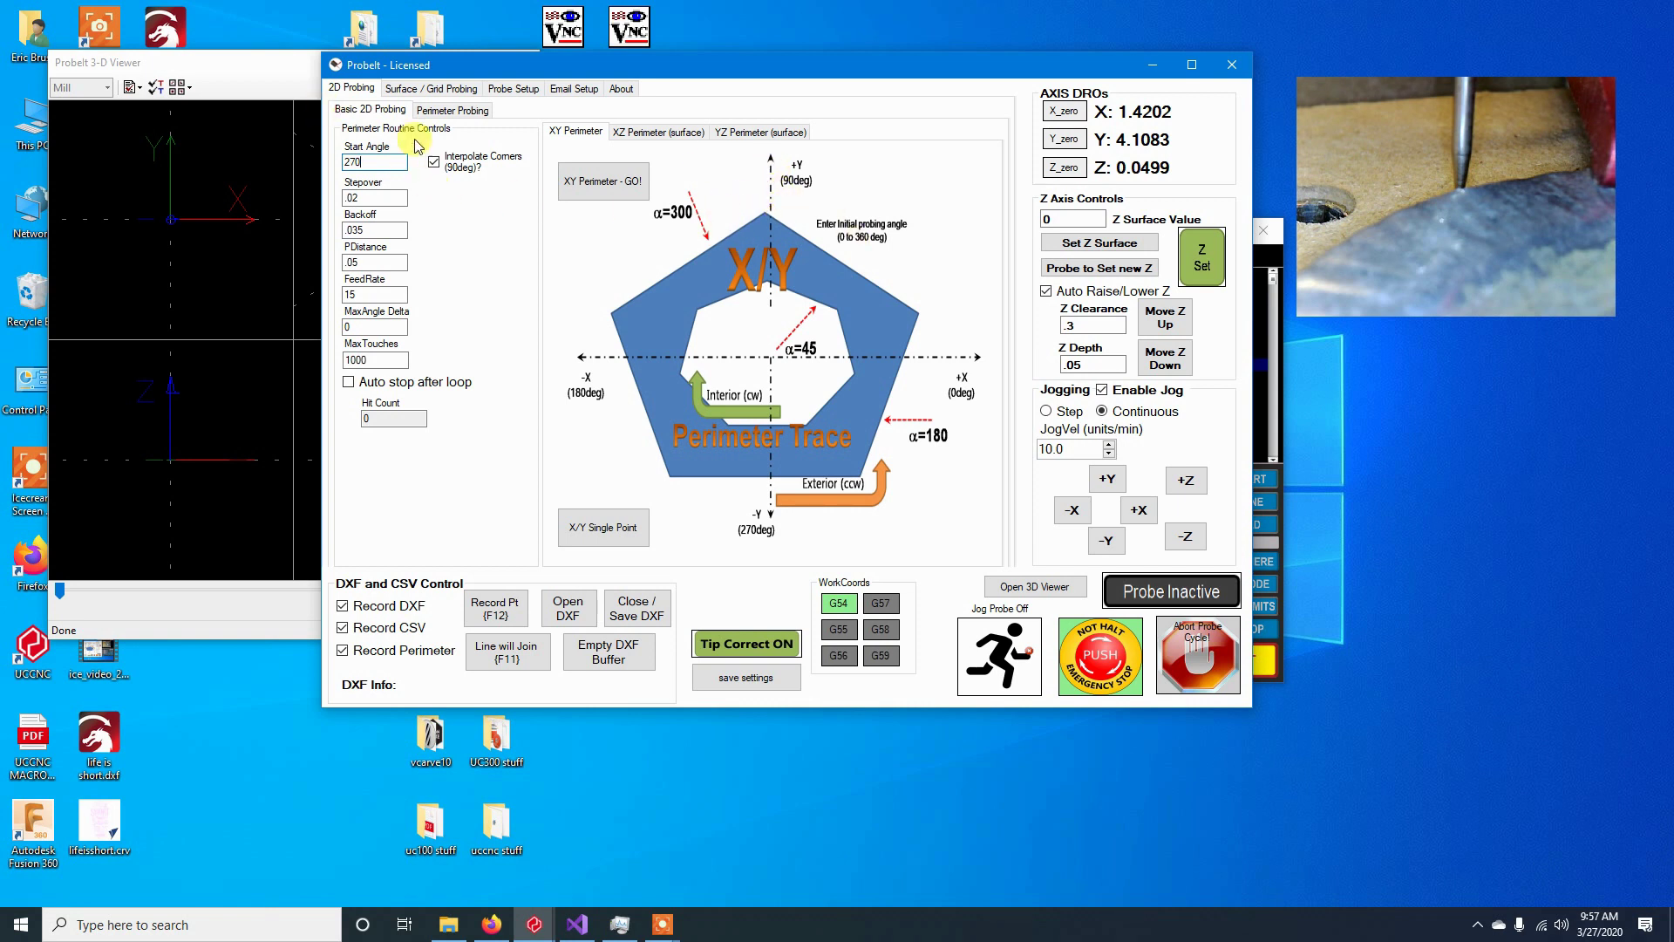
click(615, 188)
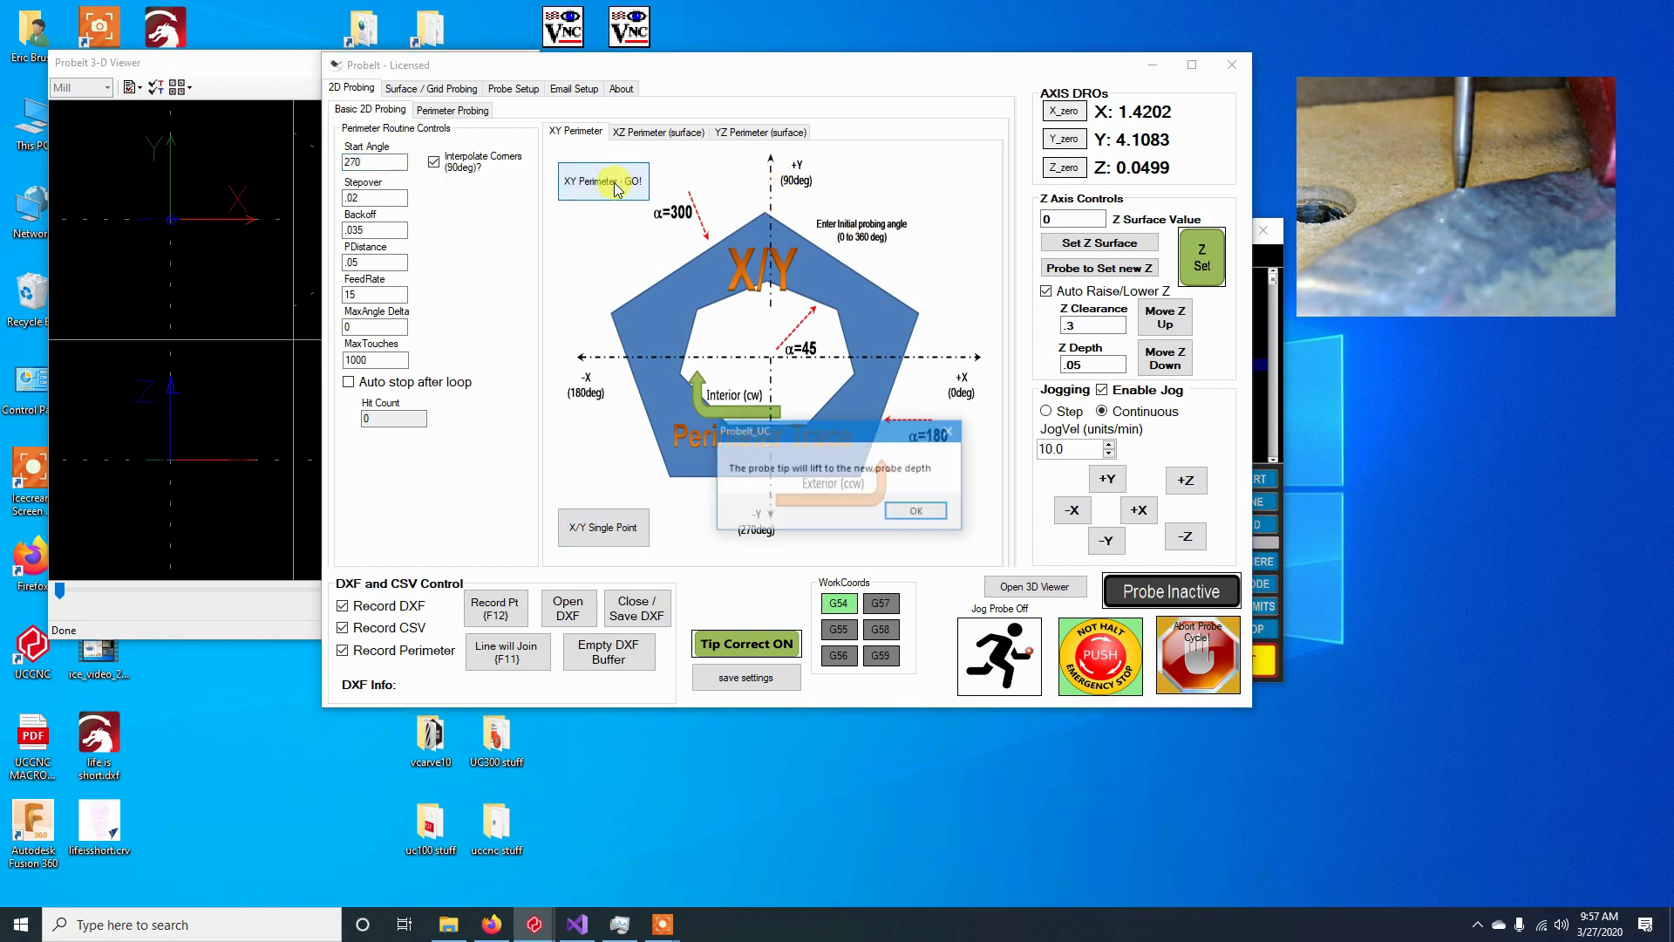
click(916, 512)
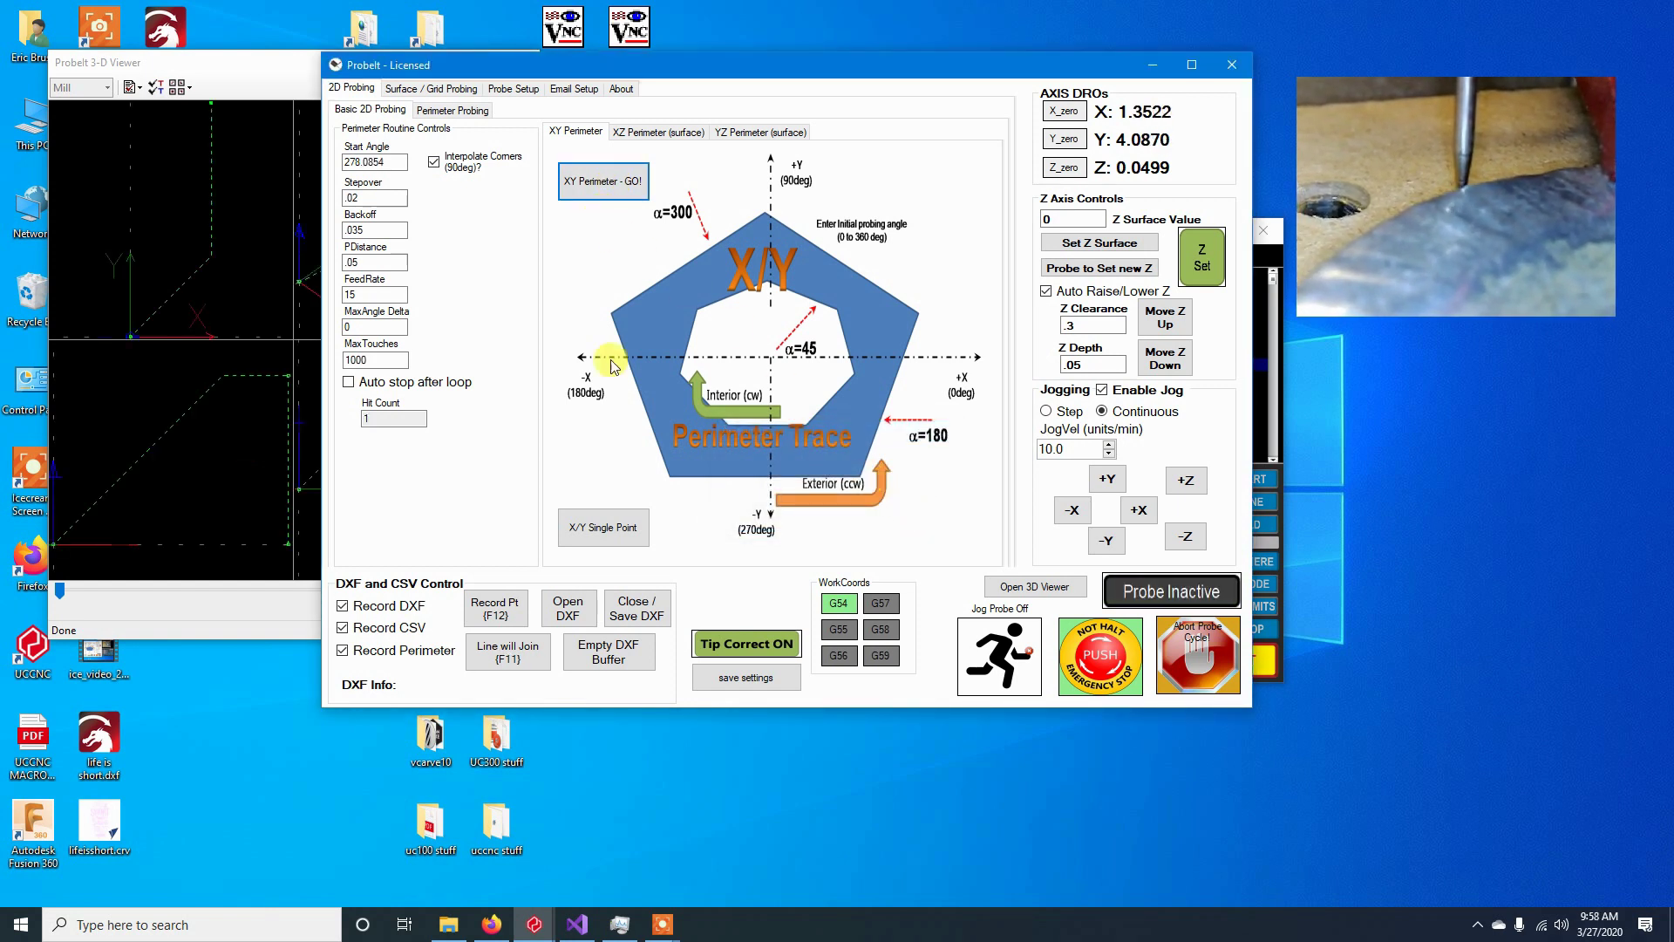
Step: Watch the trace in the 3-D Viewer, continuing past its exceptions, and abort the probe cycle
click(269, 70)
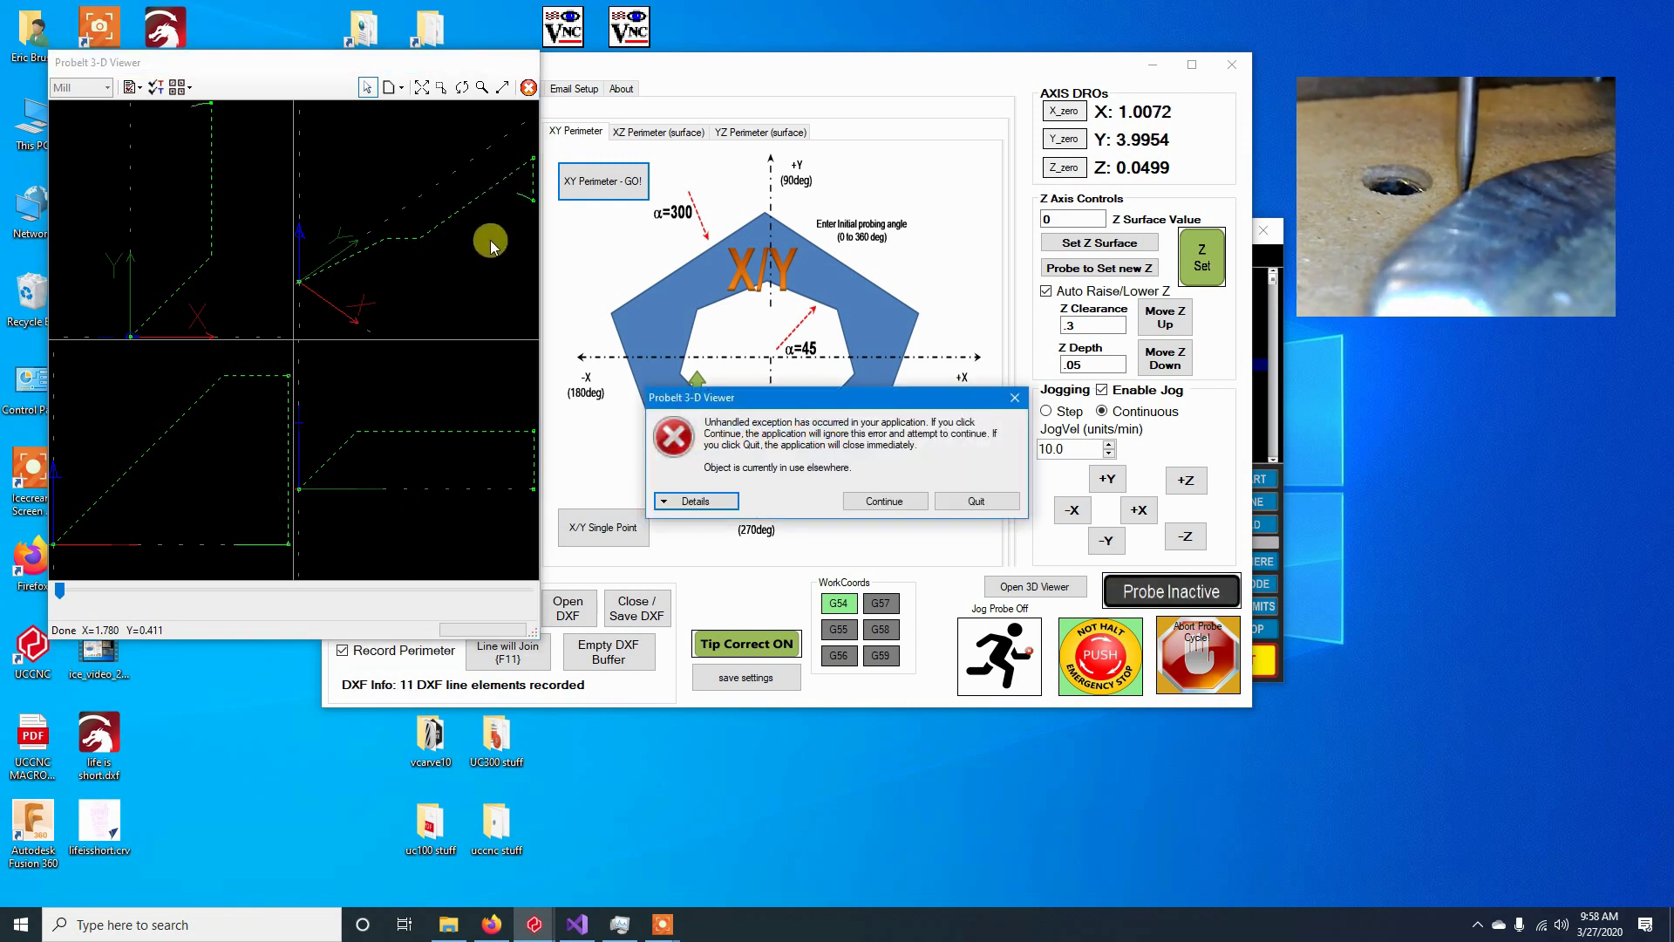
click(906, 503)
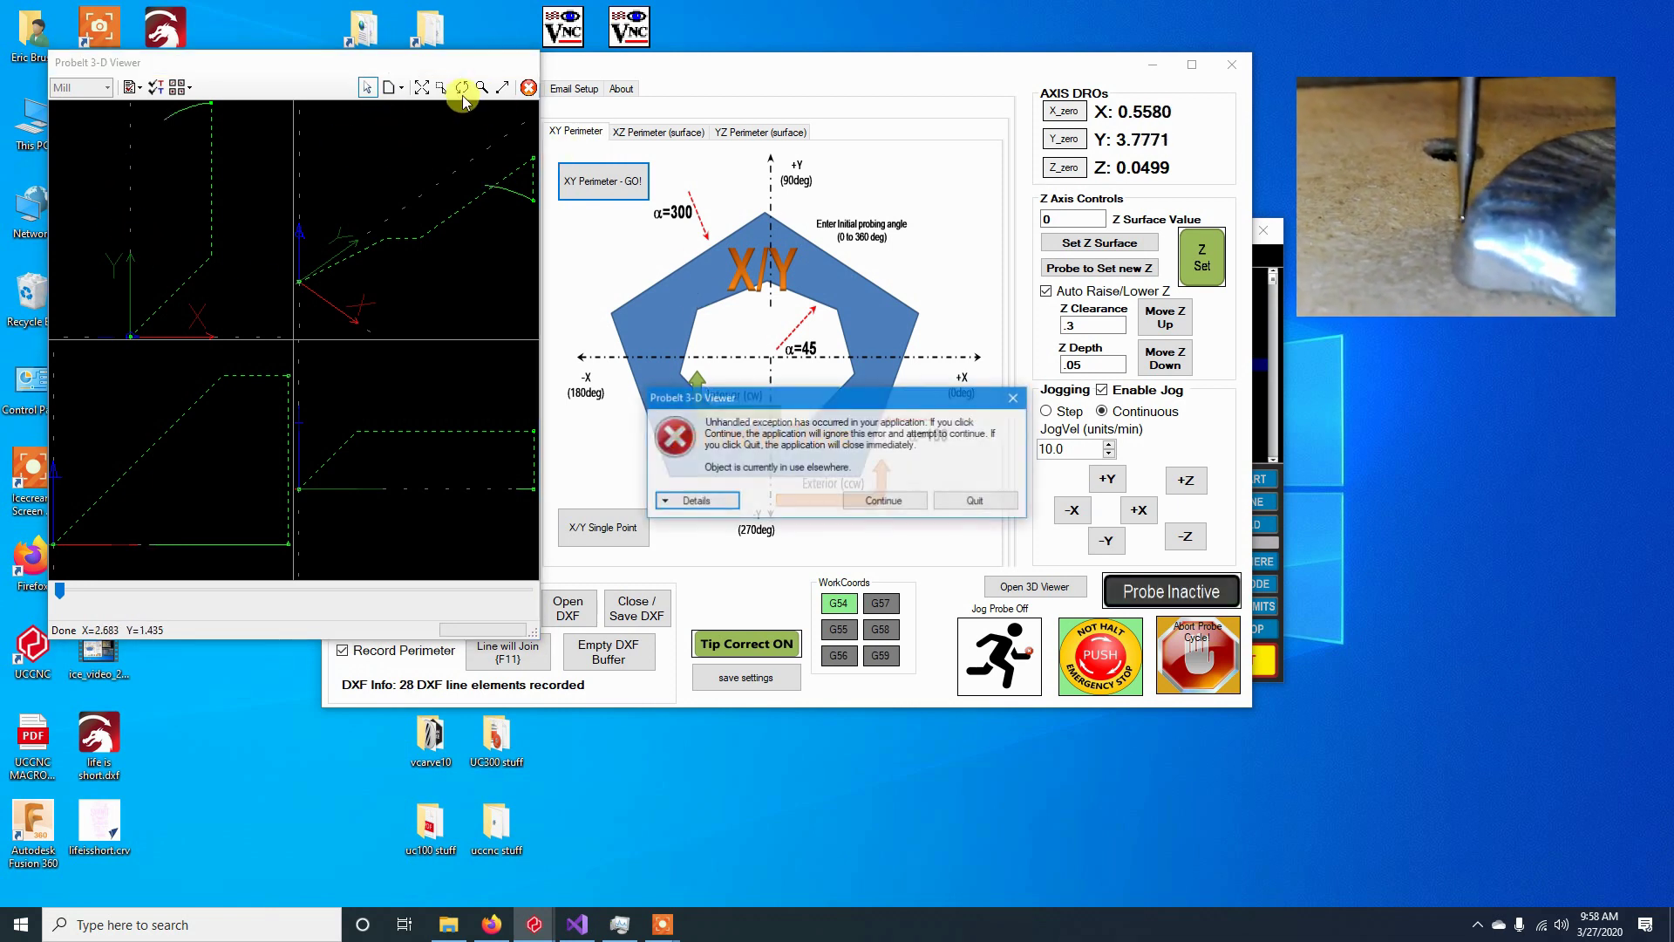
click(880, 503)
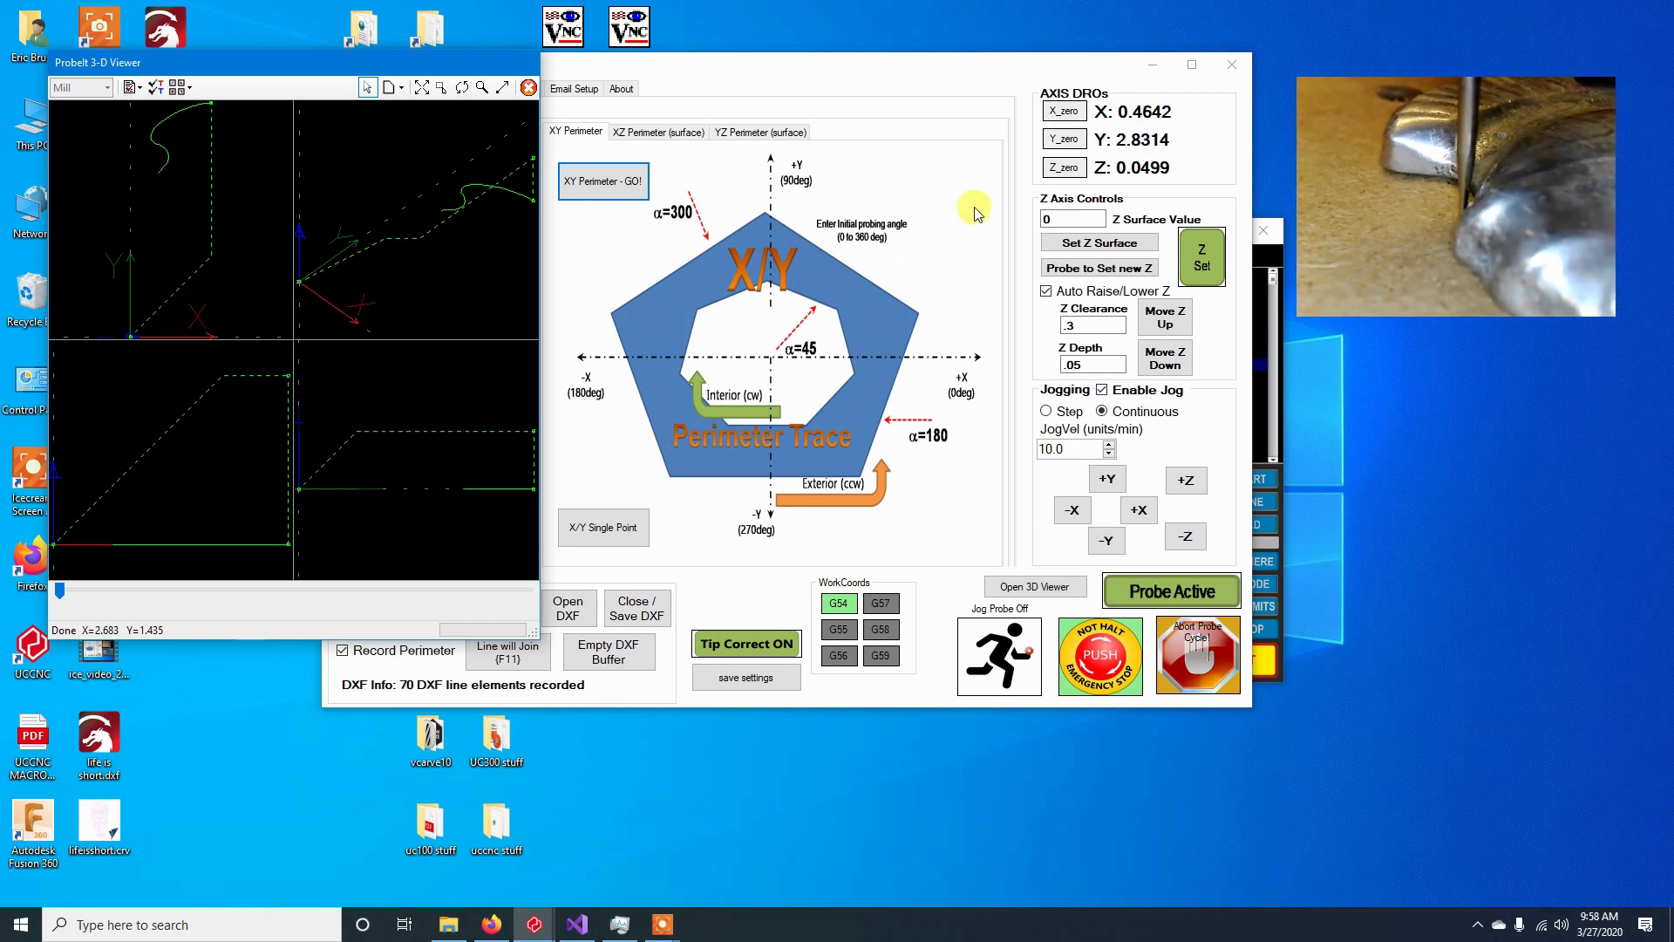
click(1172, 626)
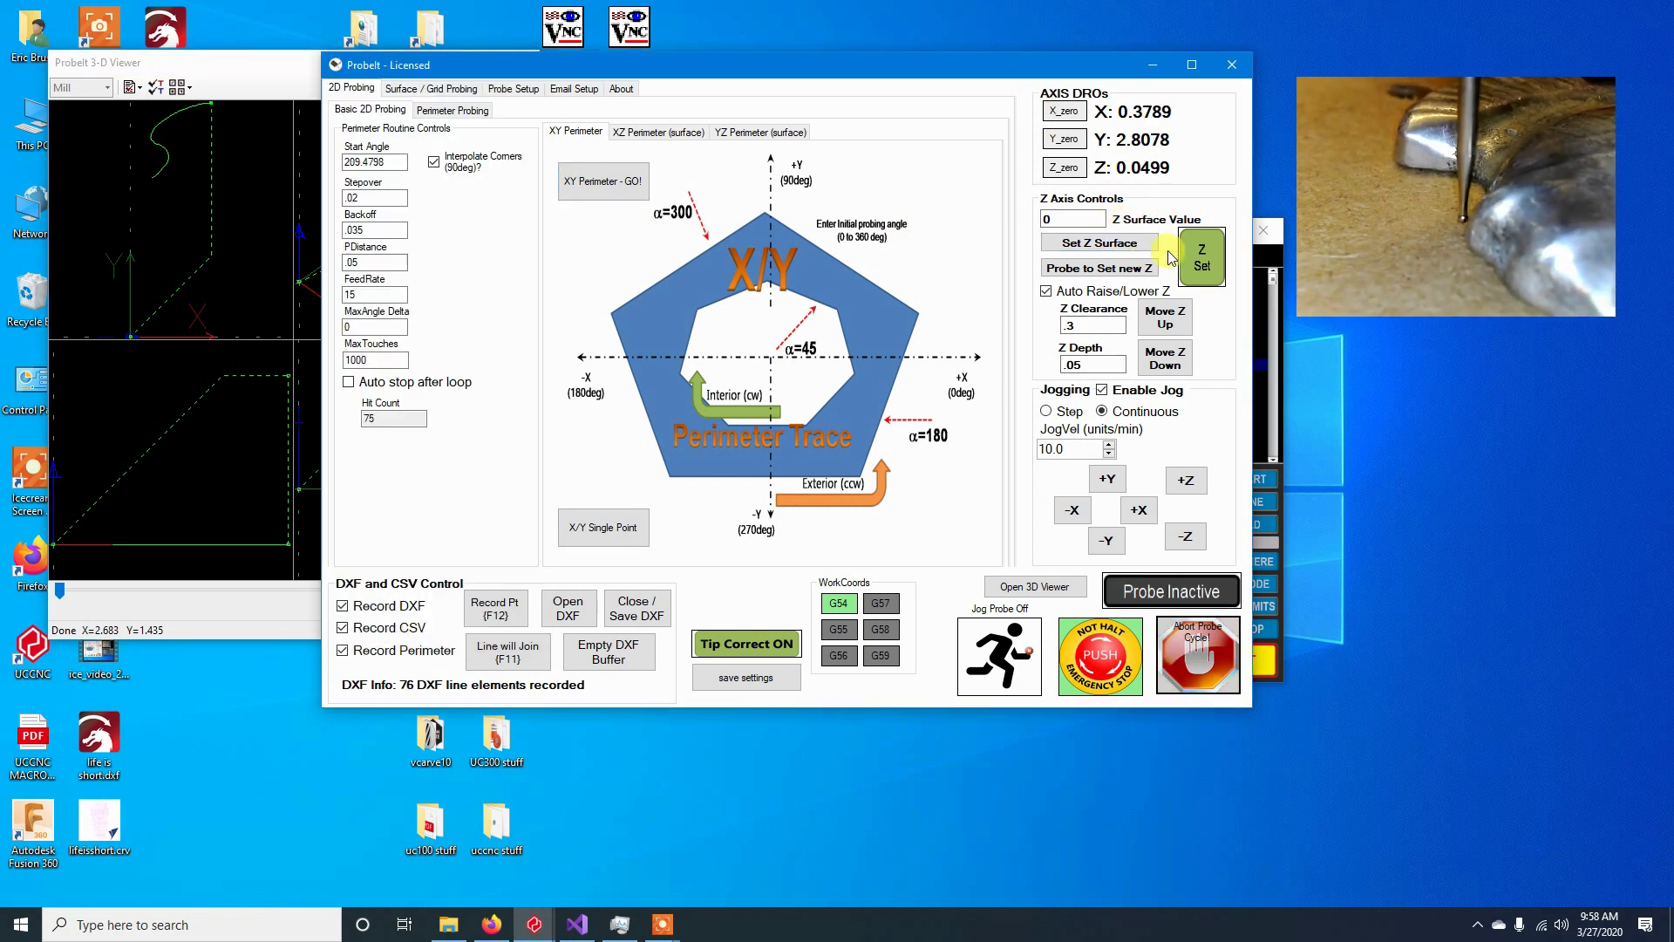
Step: Clear the Z surface setting and try an XY perimeter trace with the existing start angle, dismissing the resulting message
click(1123, 244)
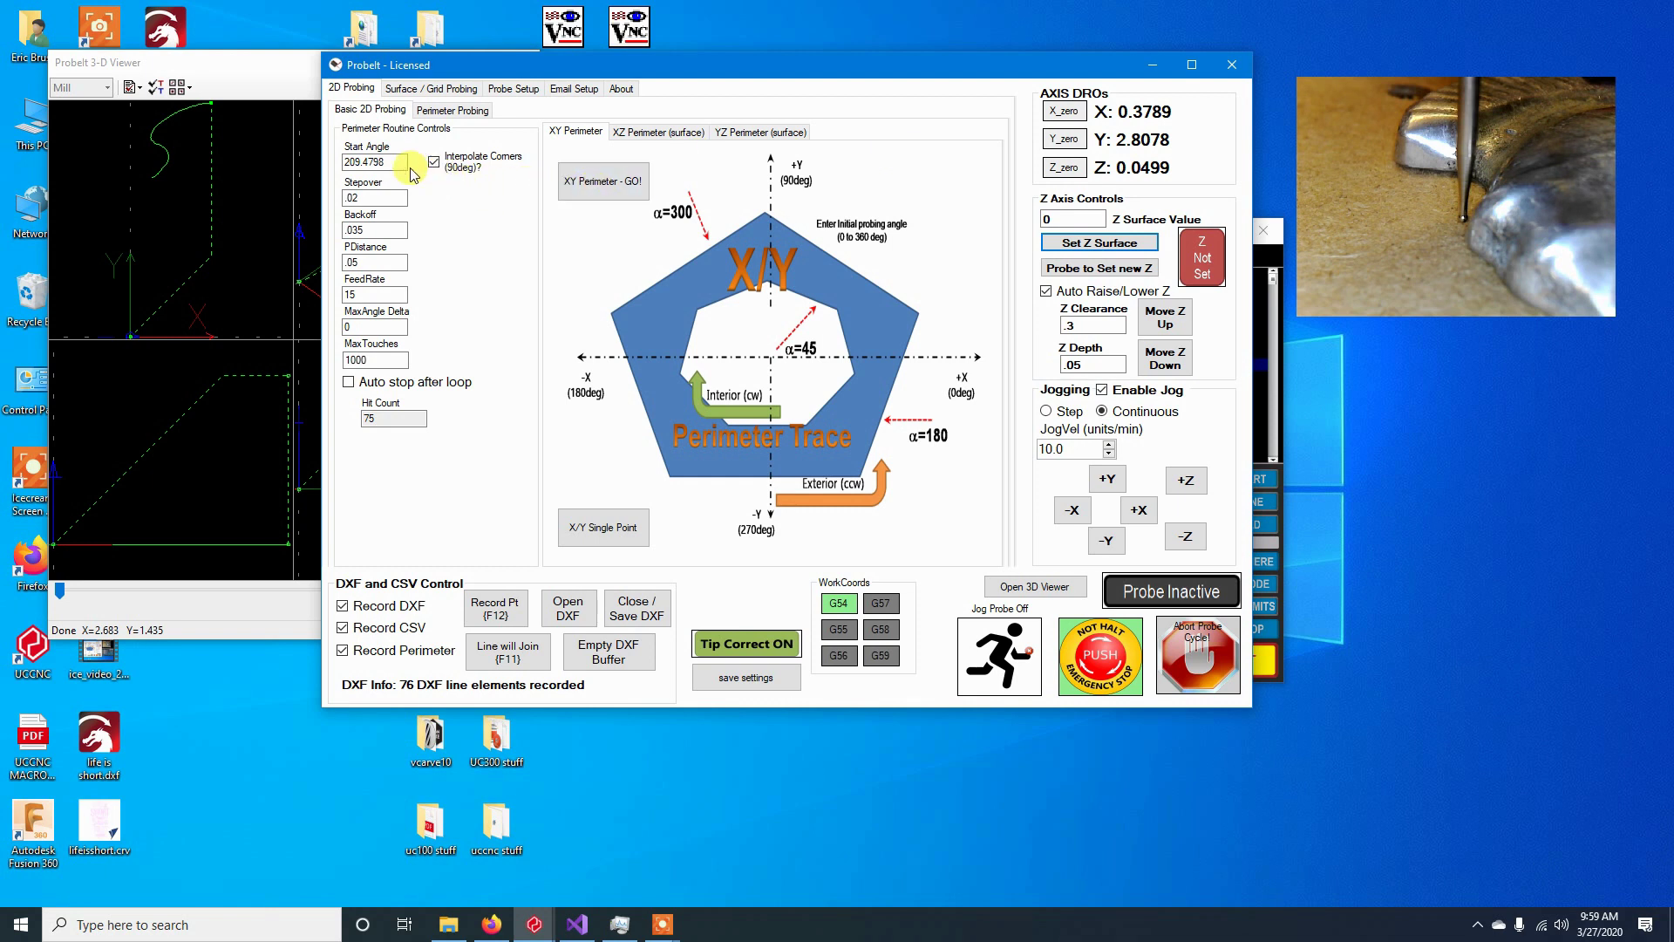
click(603, 181)
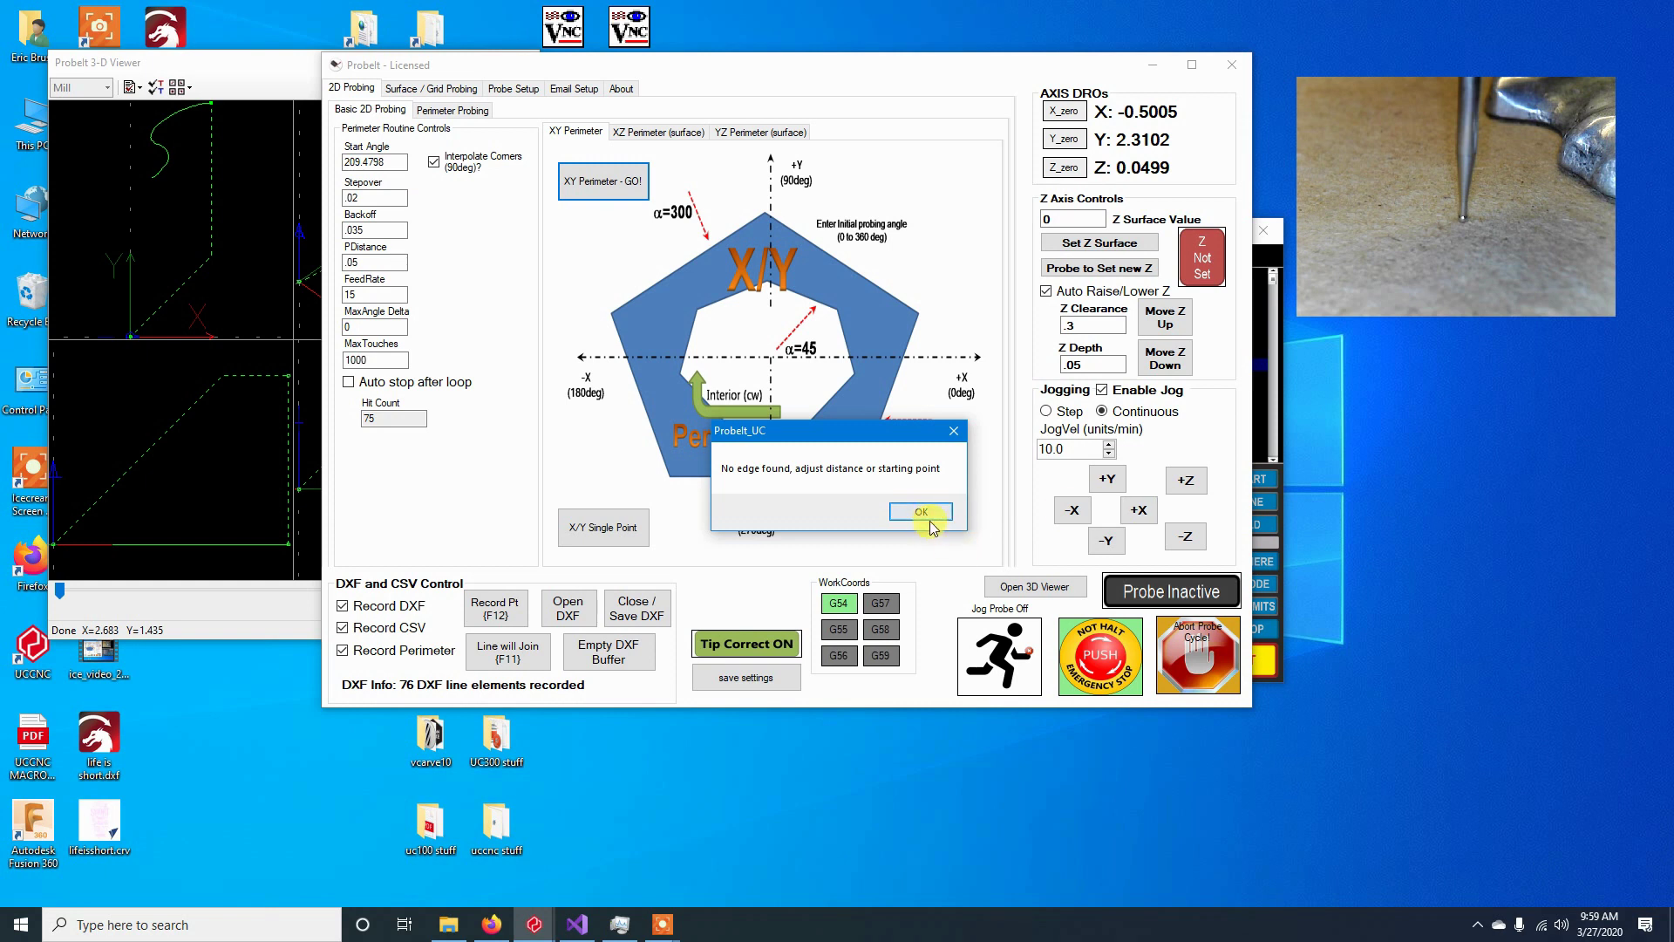
click(924, 513)
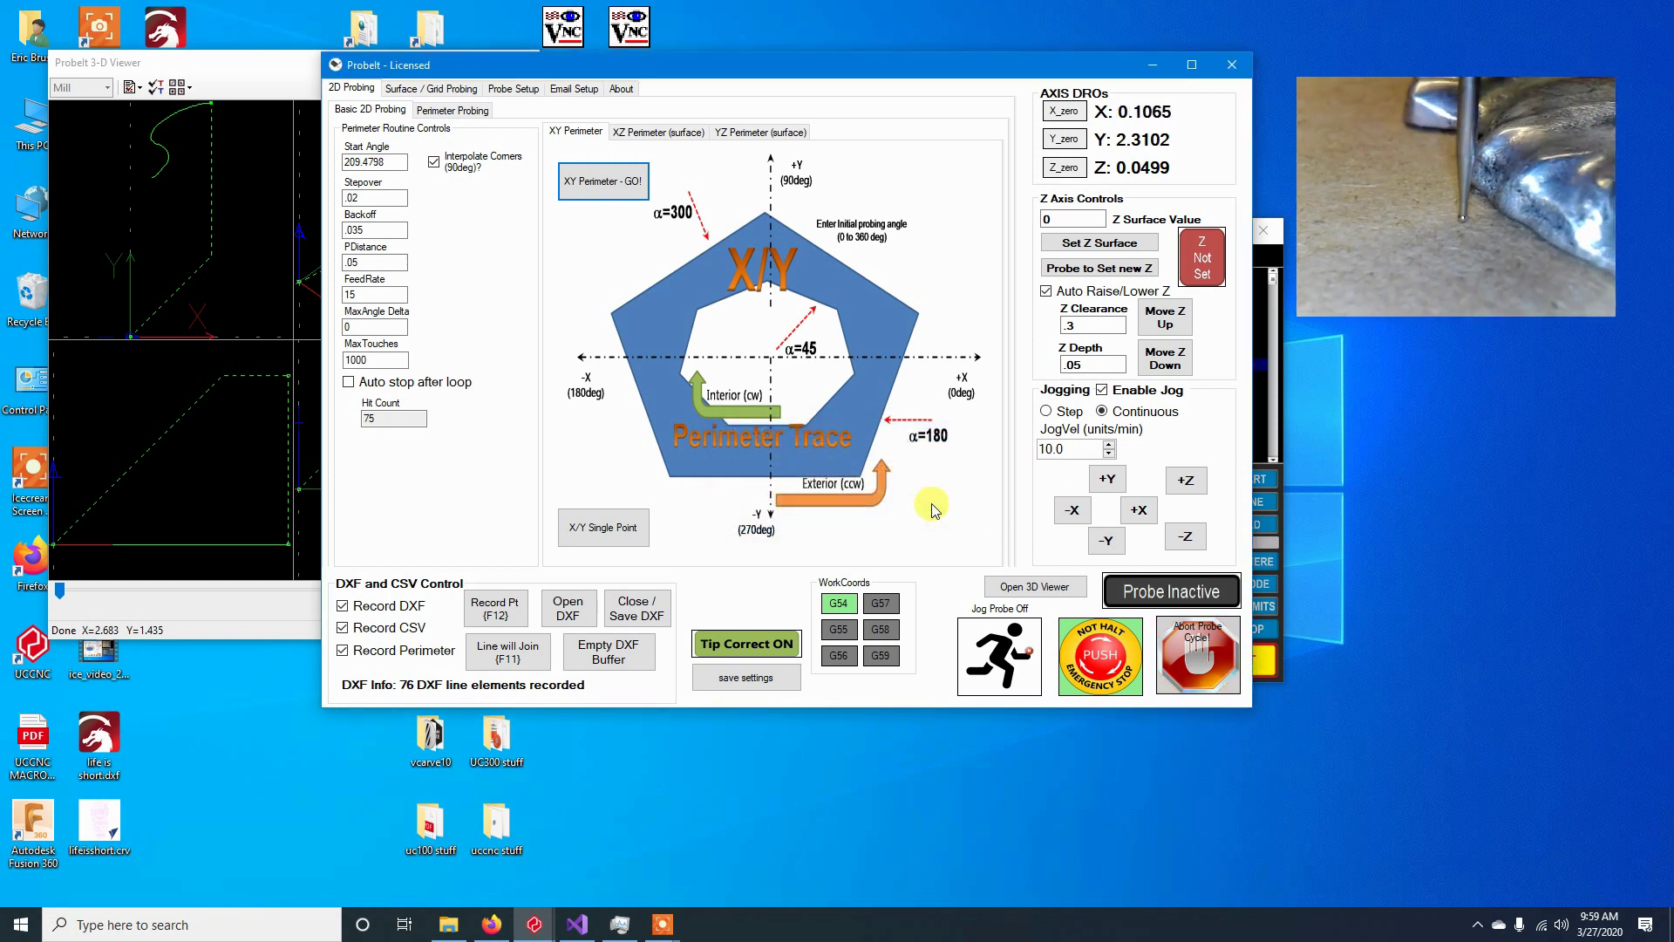
Step: Run an XY perimeter trace from a start angle of 0 with the 3-D Viewer in front, and abort it partway
double_click(388, 161)
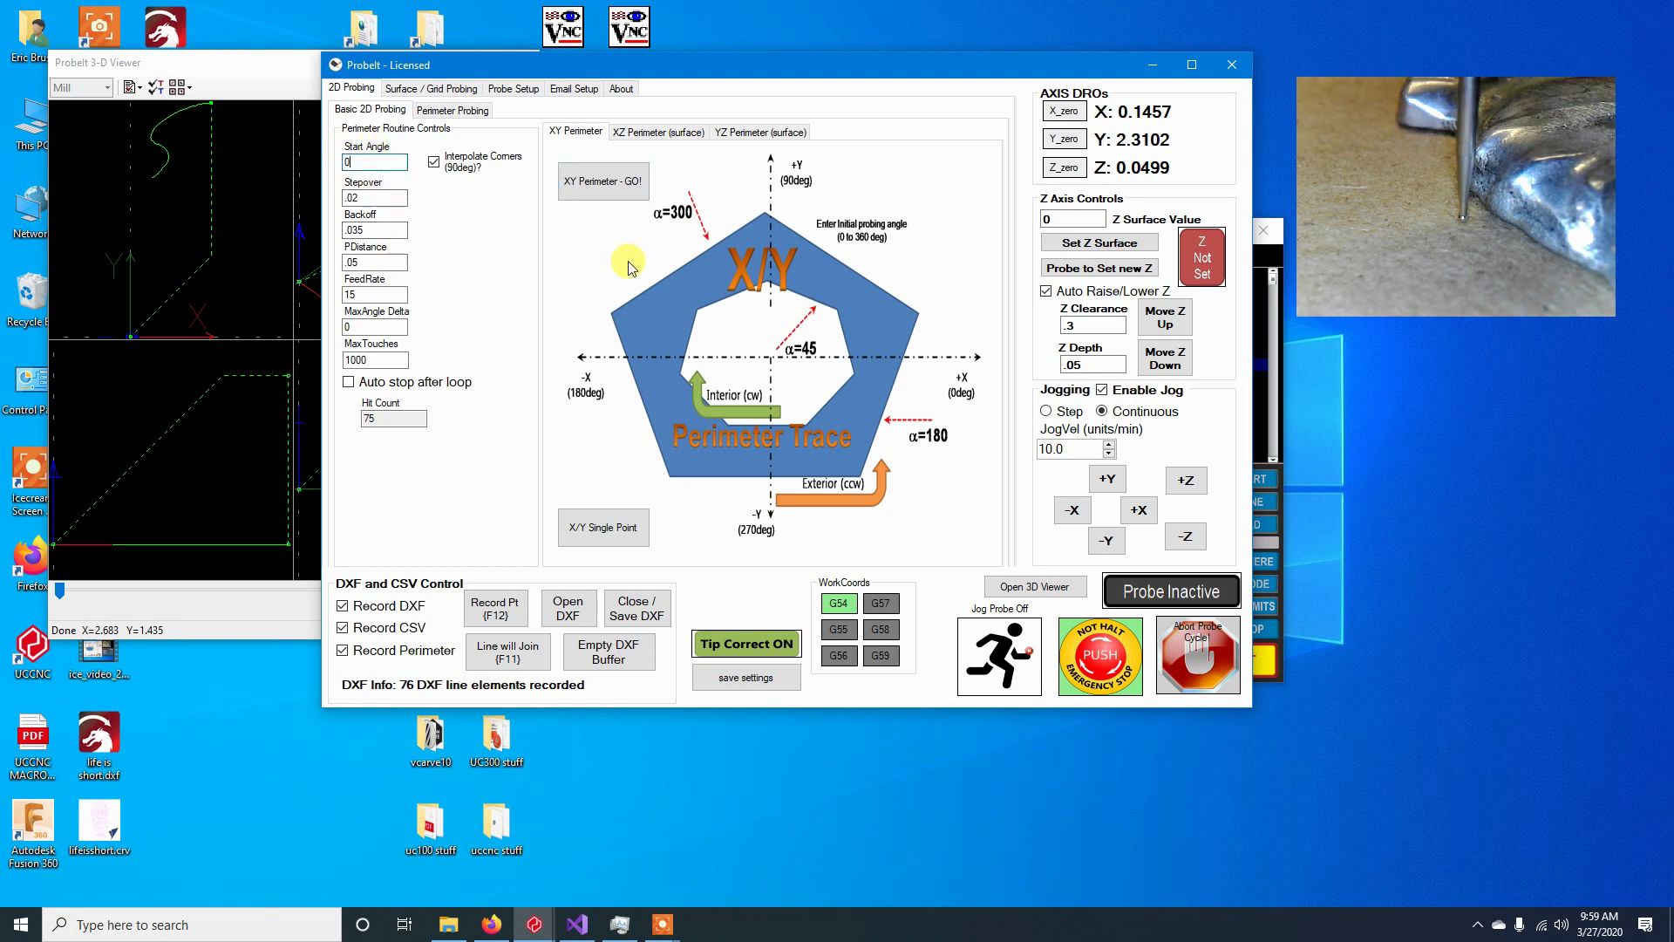
text(0)
click(622, 192)
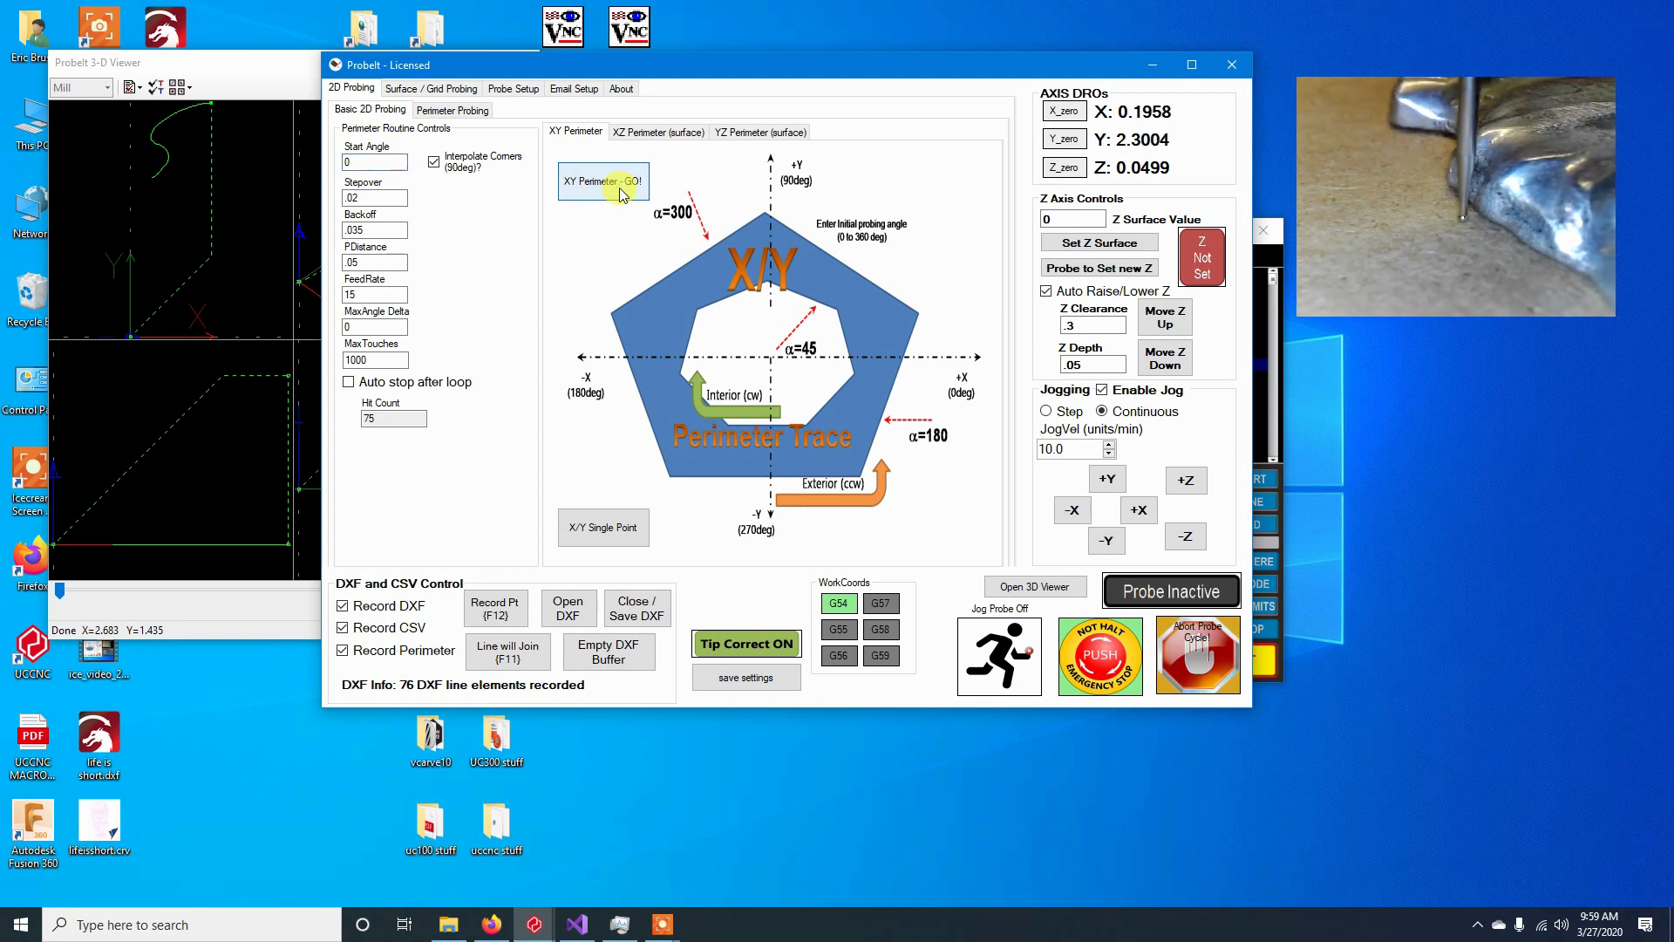
click(230, 52)
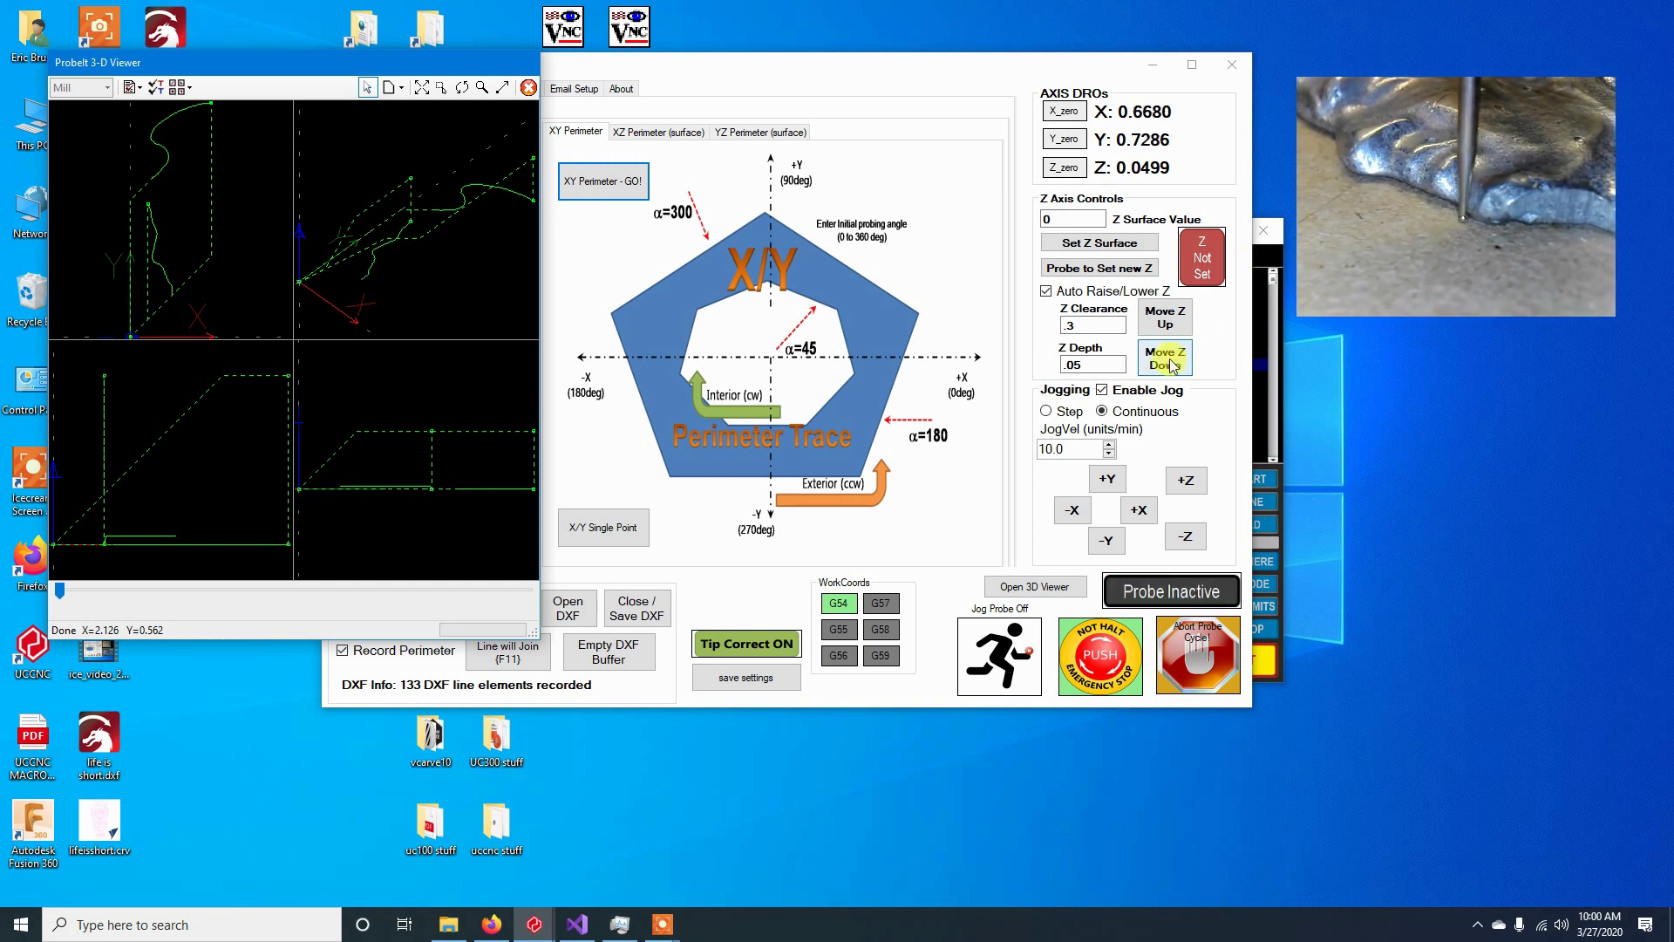
click(1181, 639)
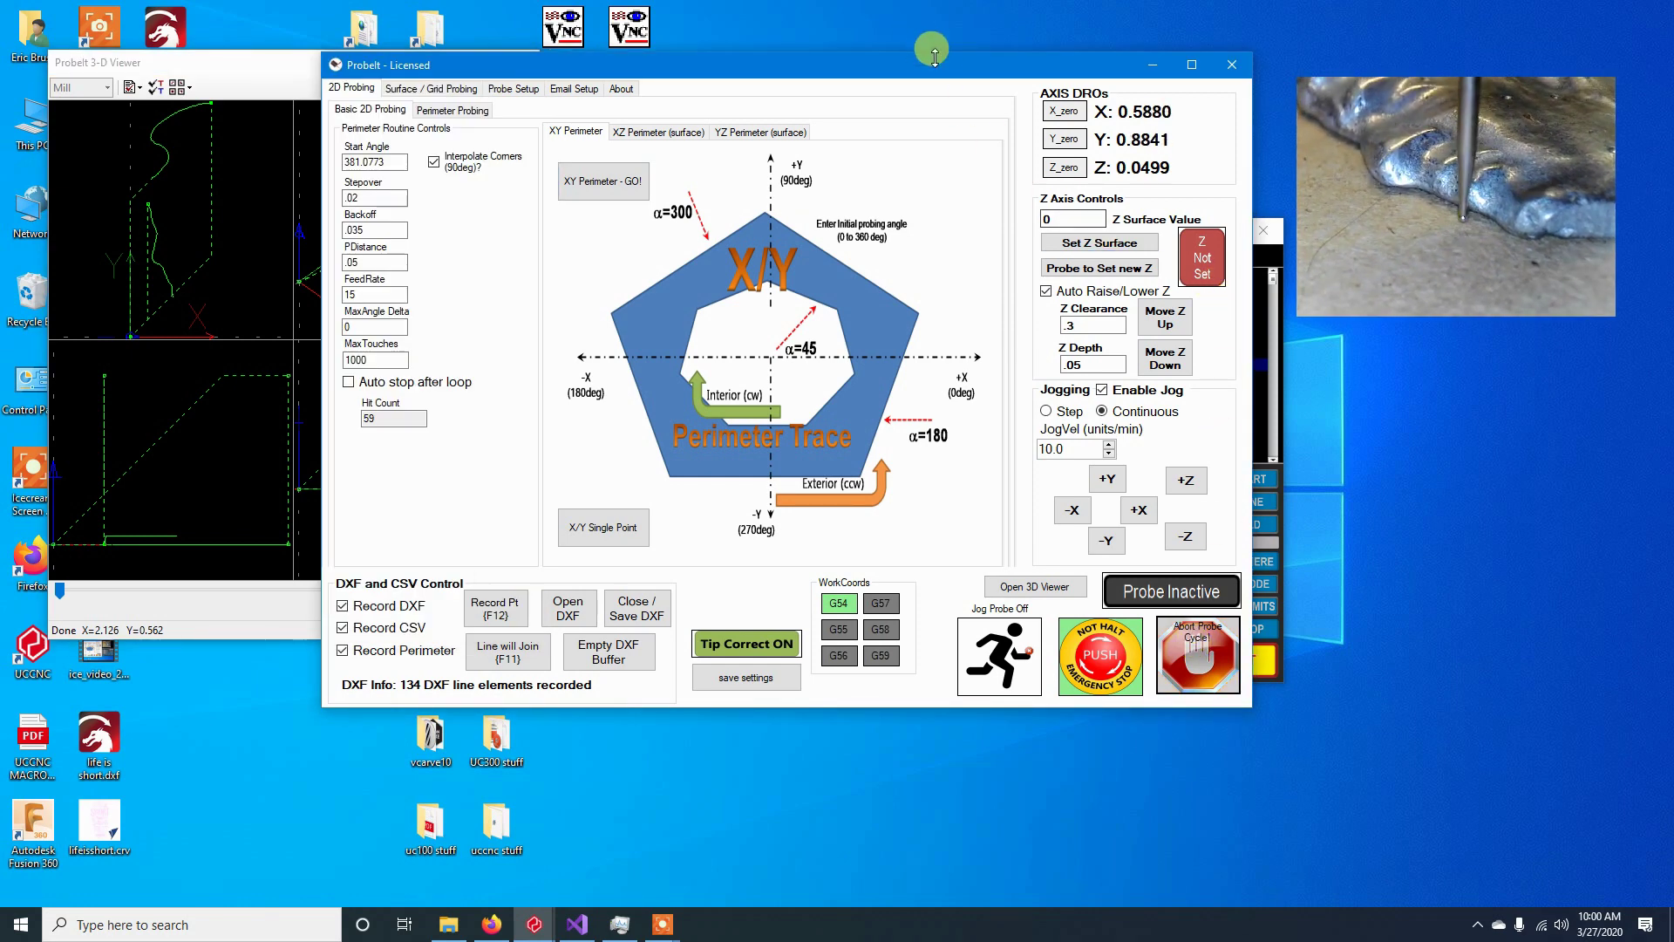
Step: Switch to the XZ surface routine, set the start angle to 270 and start the XZ surface line
drag(939, 63, 1039, 37)
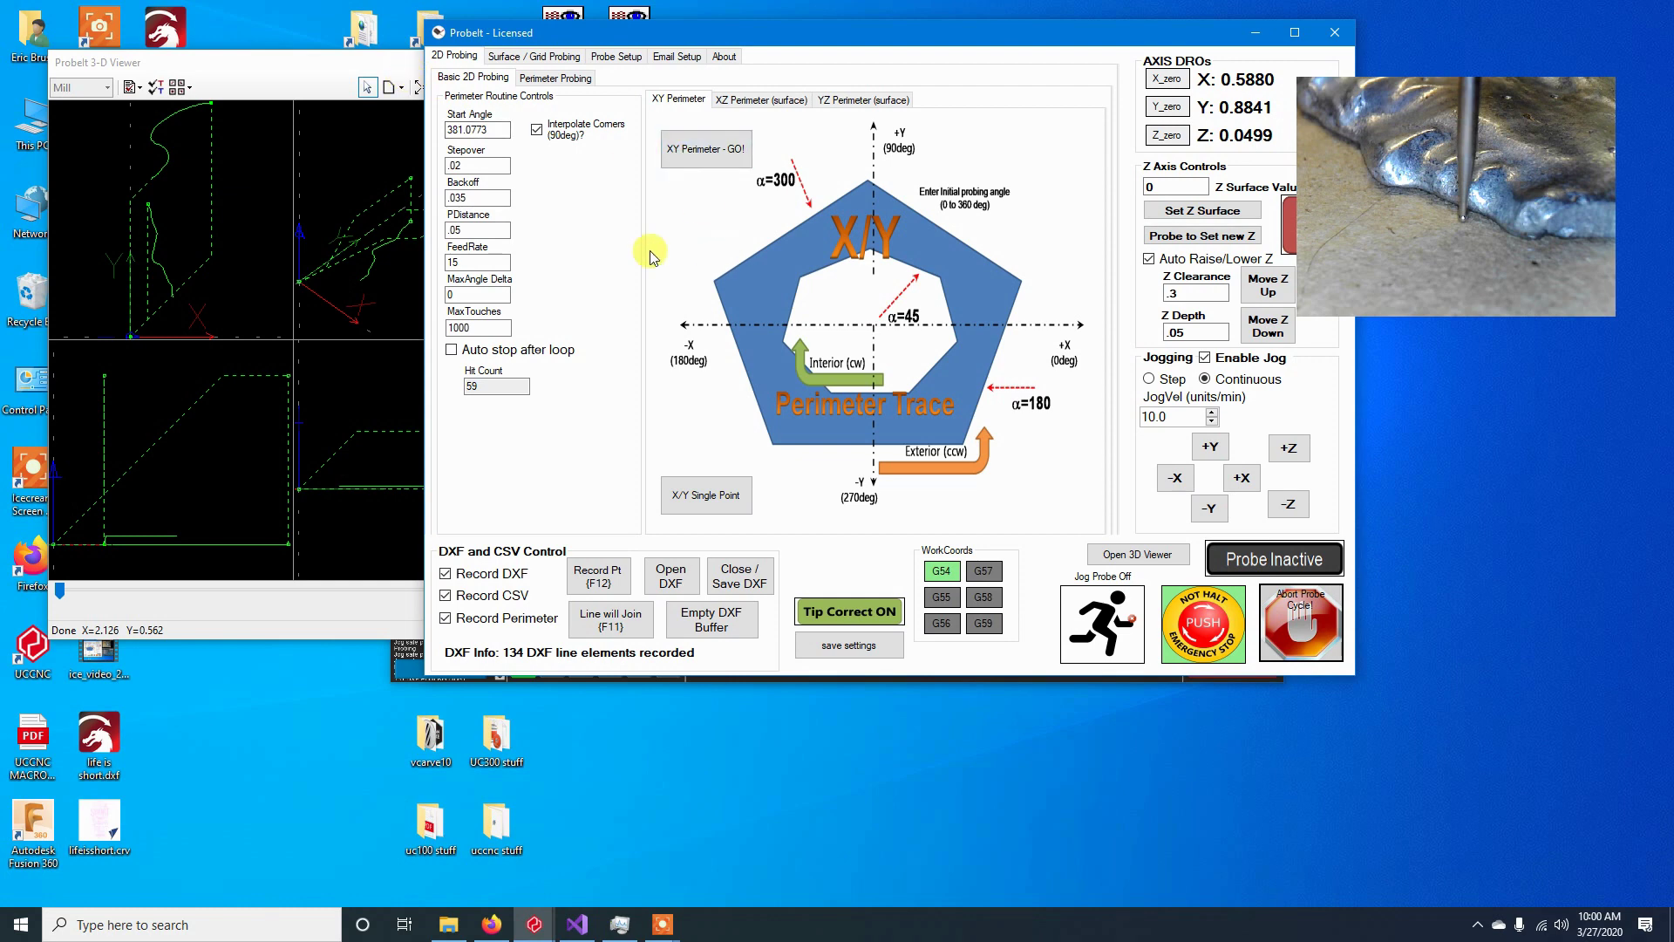
click(758, 101)
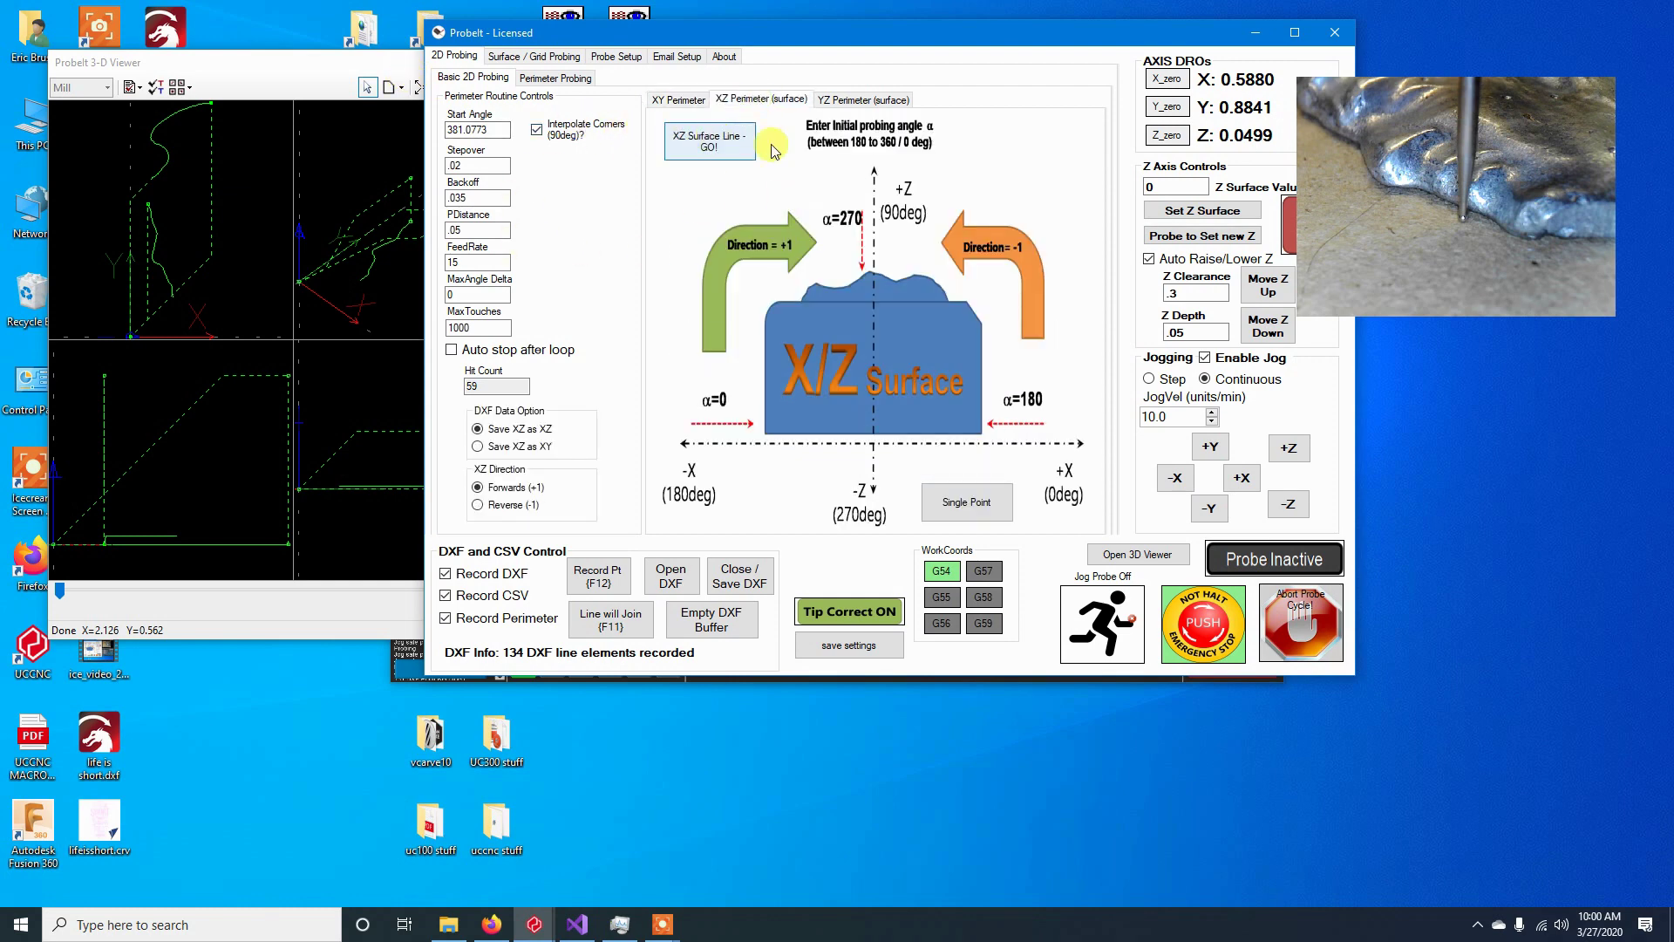
double_click(502, 128)
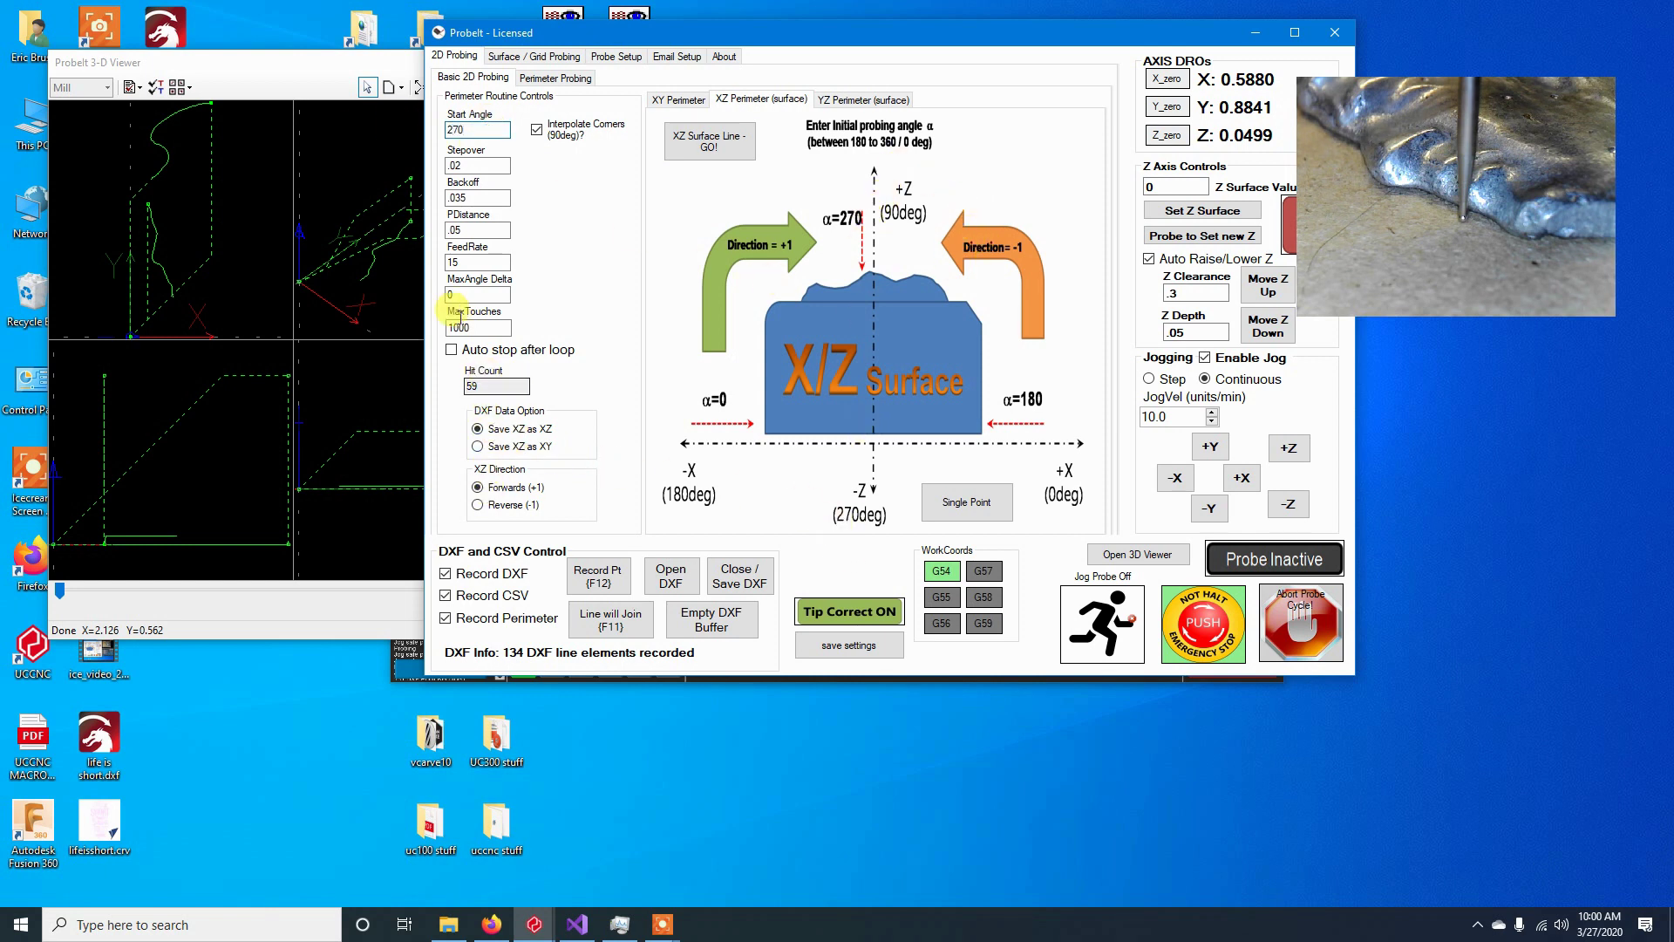
click(735, 154)
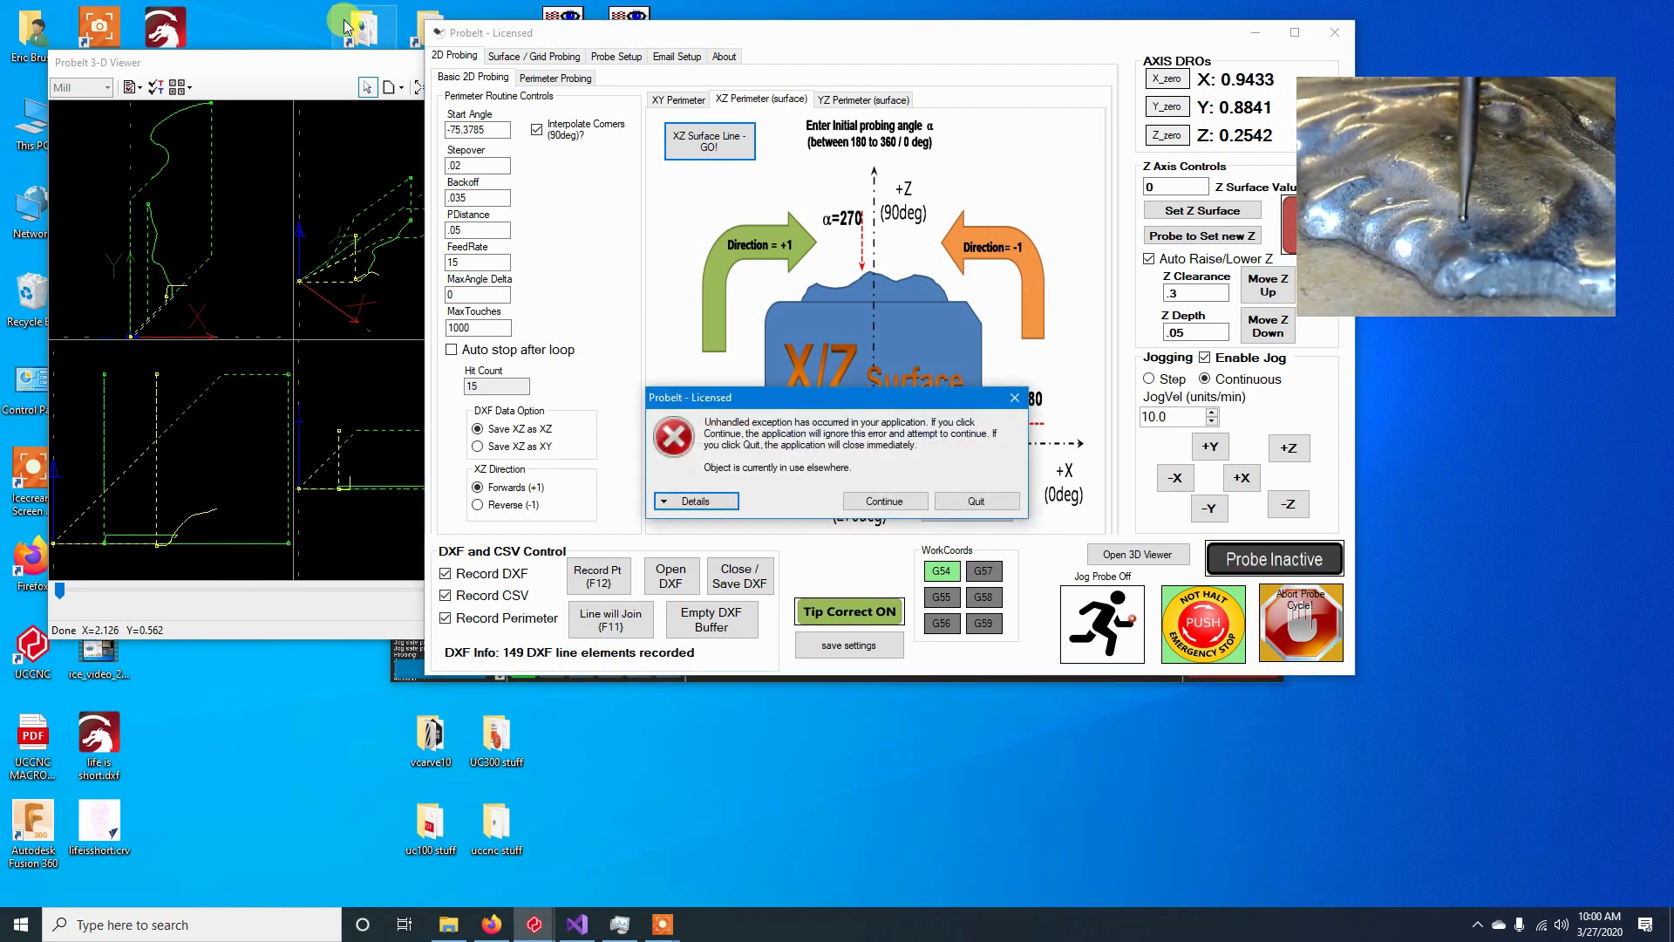
Step: Continue past the exceptions and bring the 3-D Viewer to the front to watch the XZ surface line
click(875, 500)
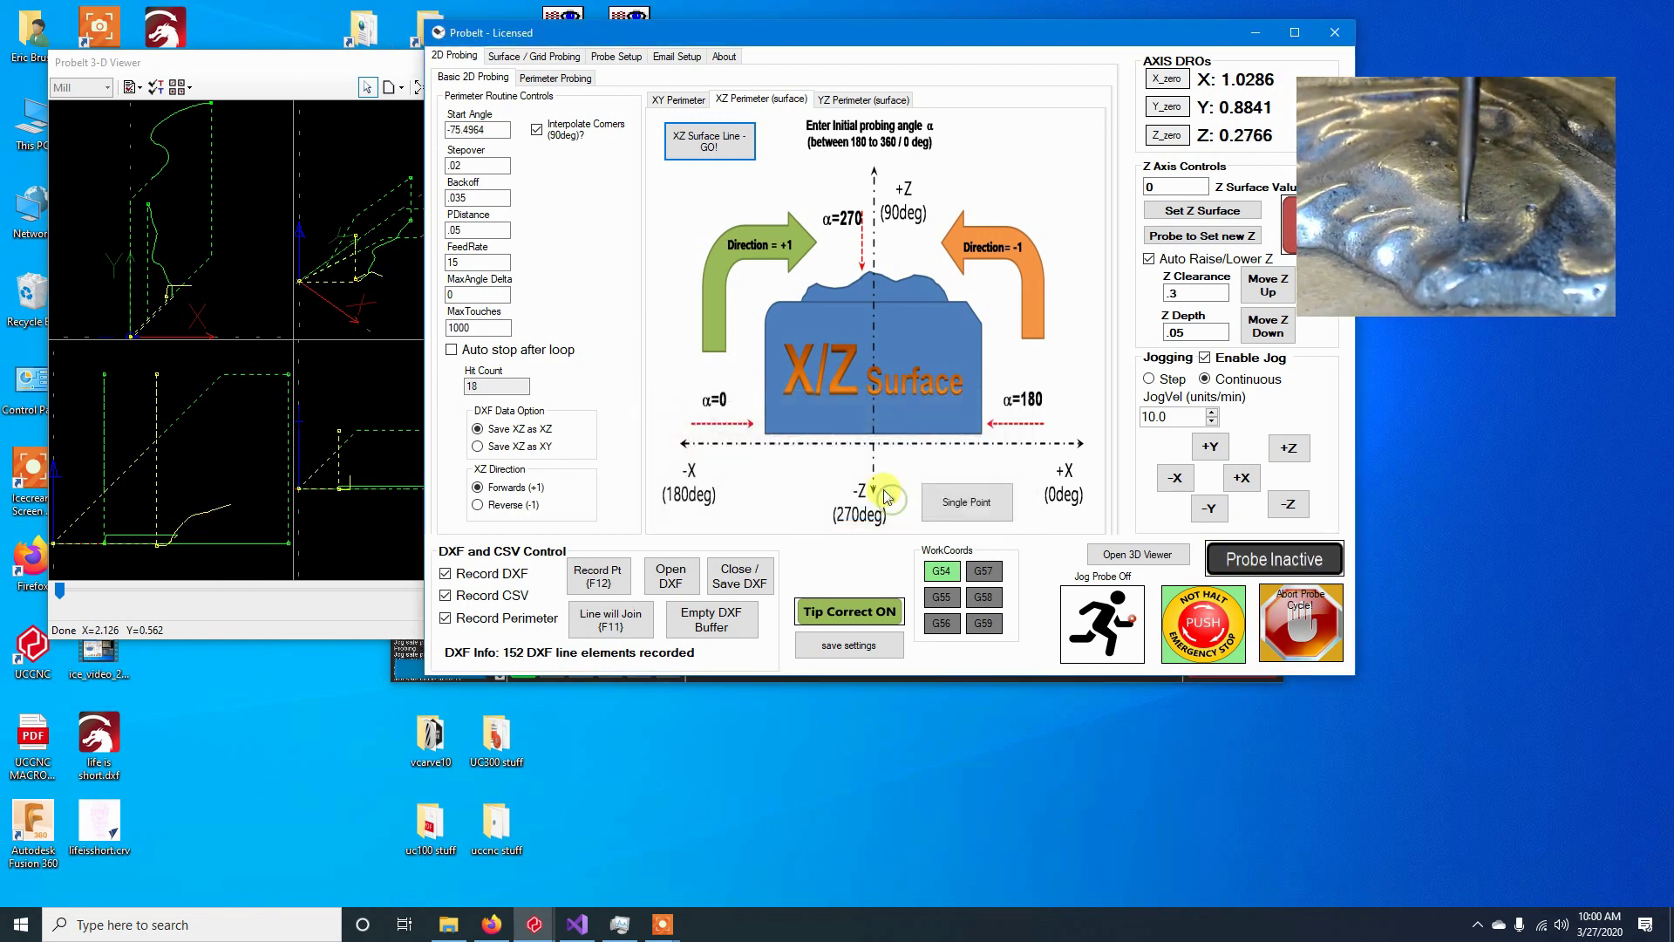
click(364, 62)
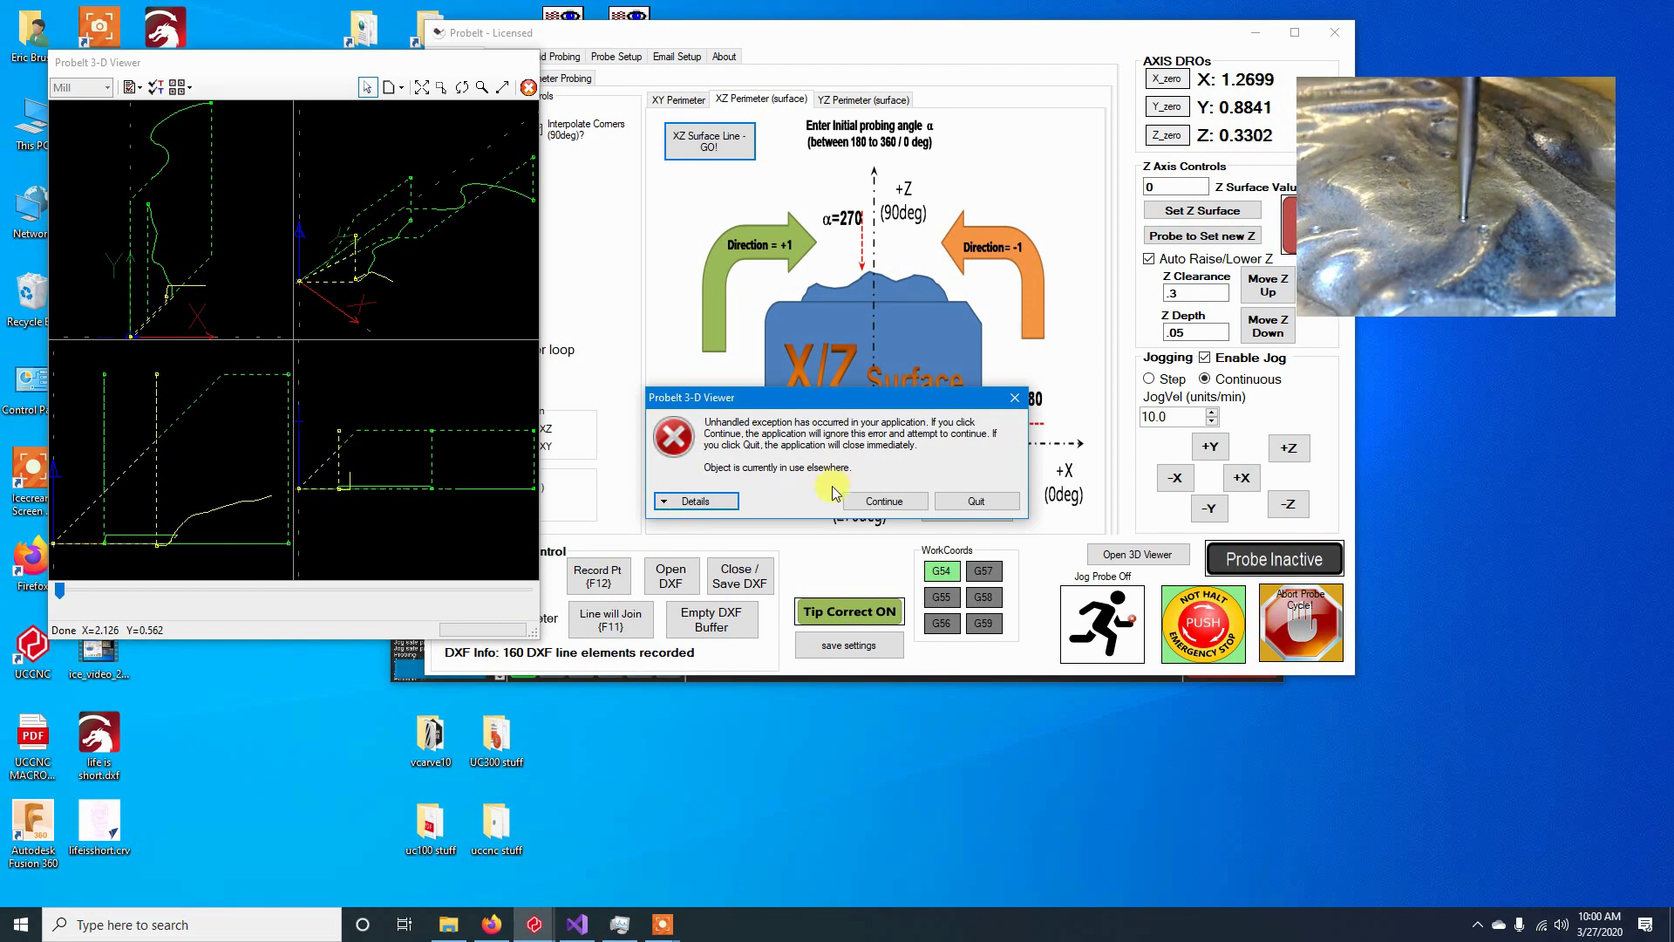
click(863, 501)
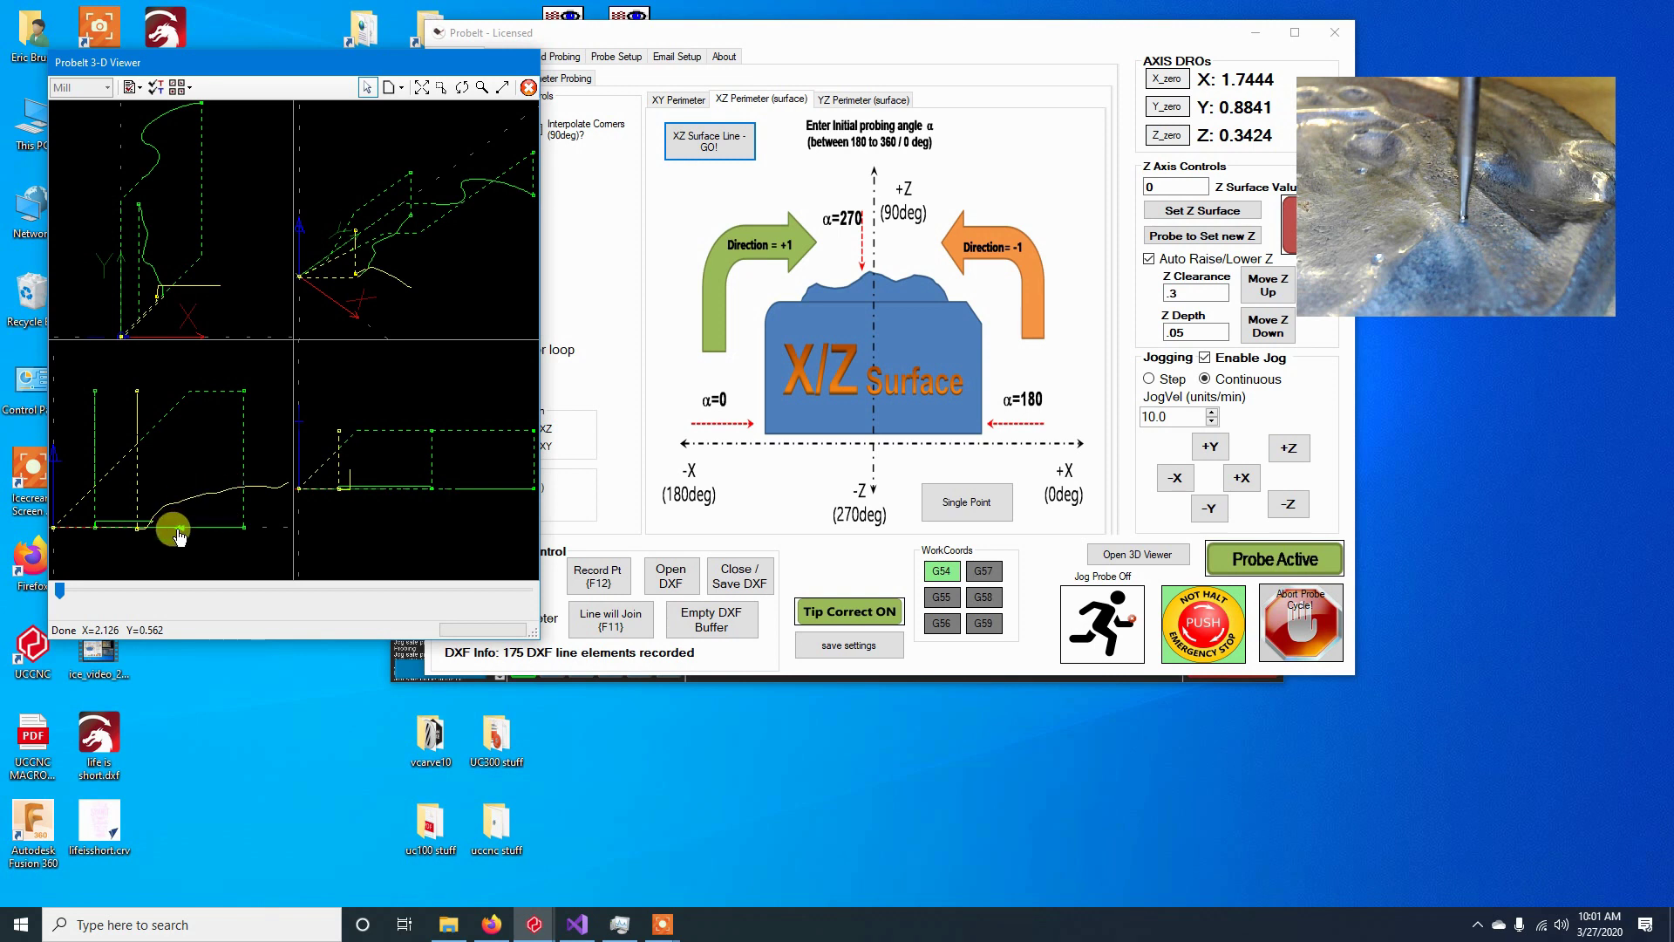
Step: Reposition the 3-D Viewer and ProbeIt windows so the recorded paths and the perimeter routine controls are both visible
mouse_move(178, 530)
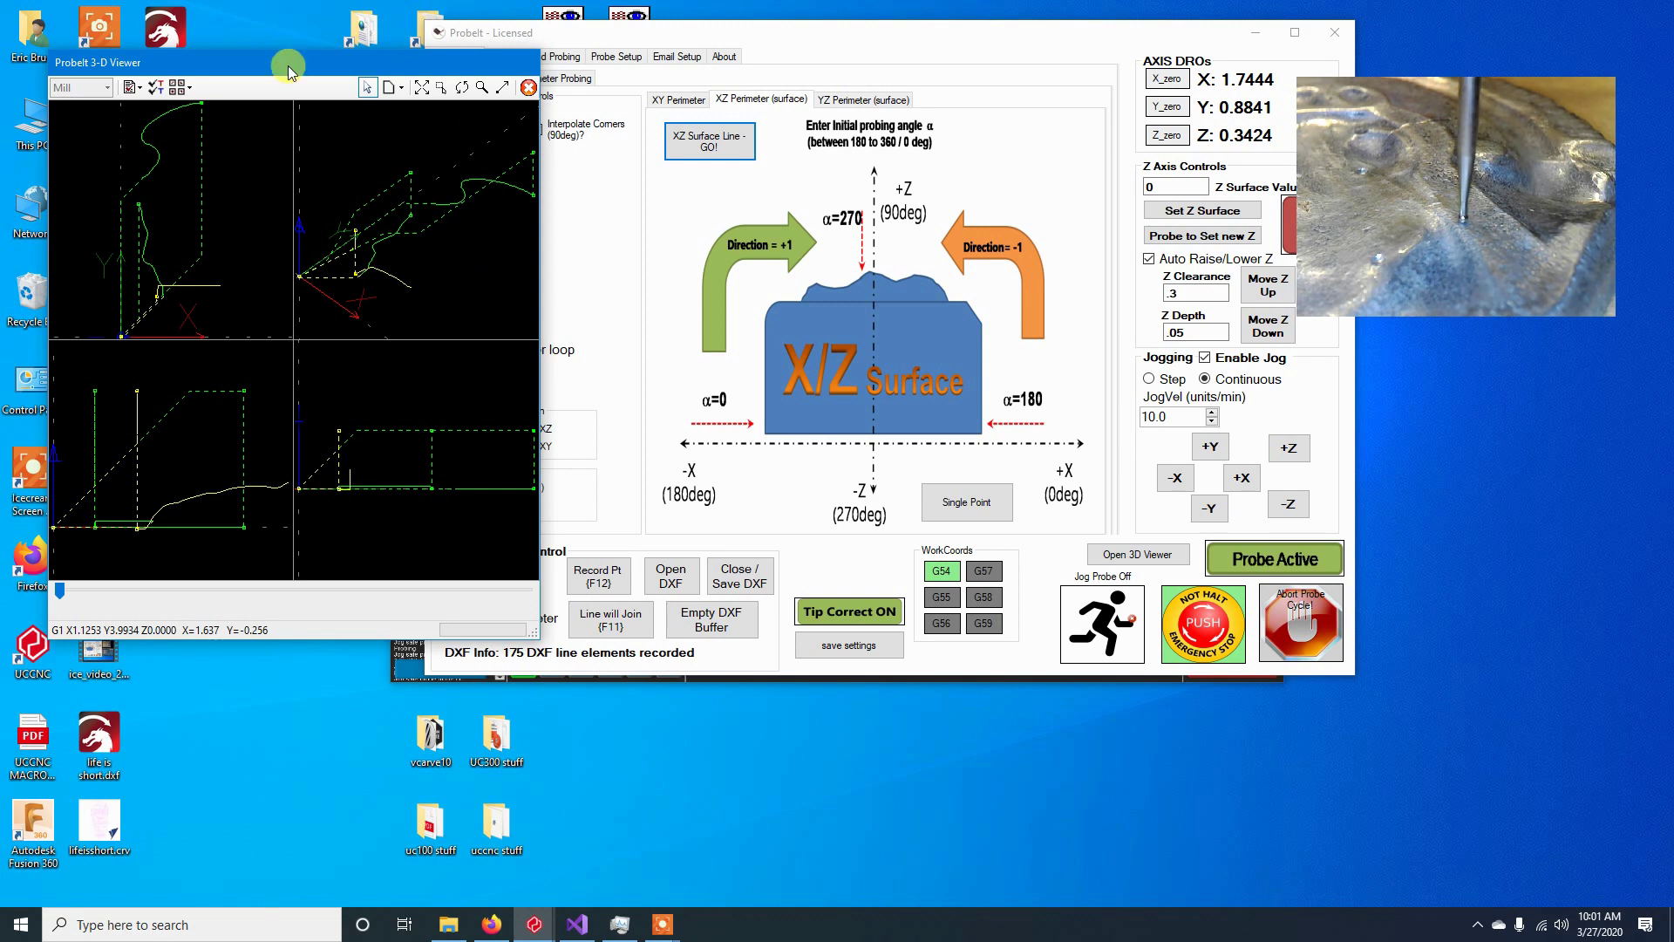
drag(292, 60, 311, 41)
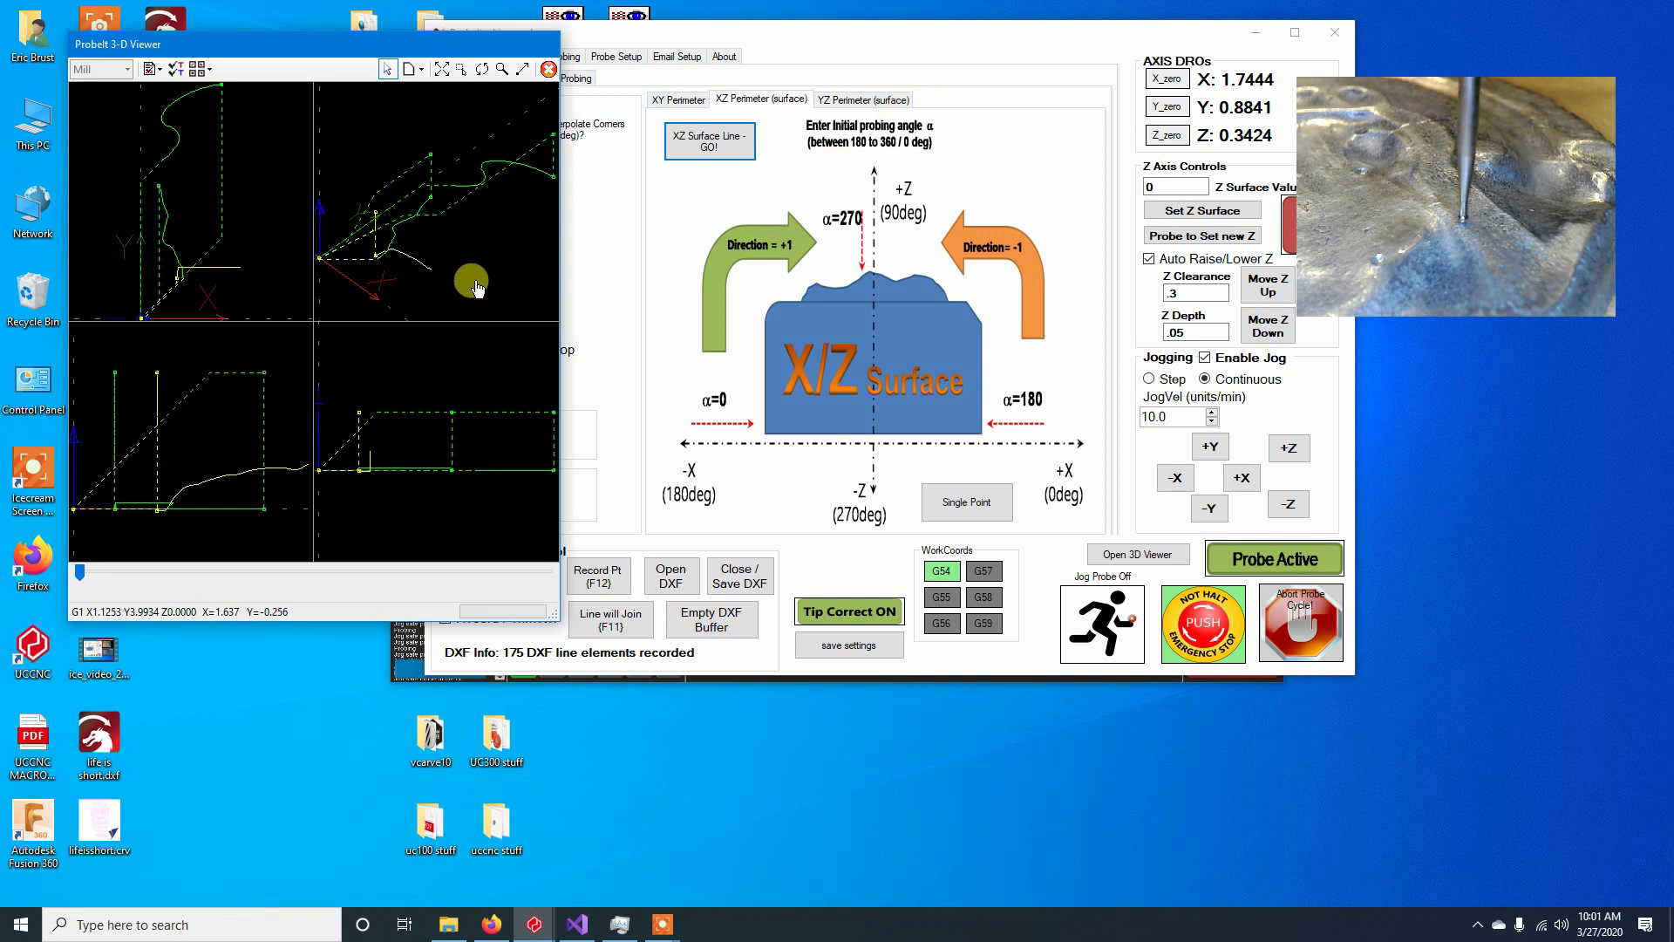
mouse_move(288, 429)
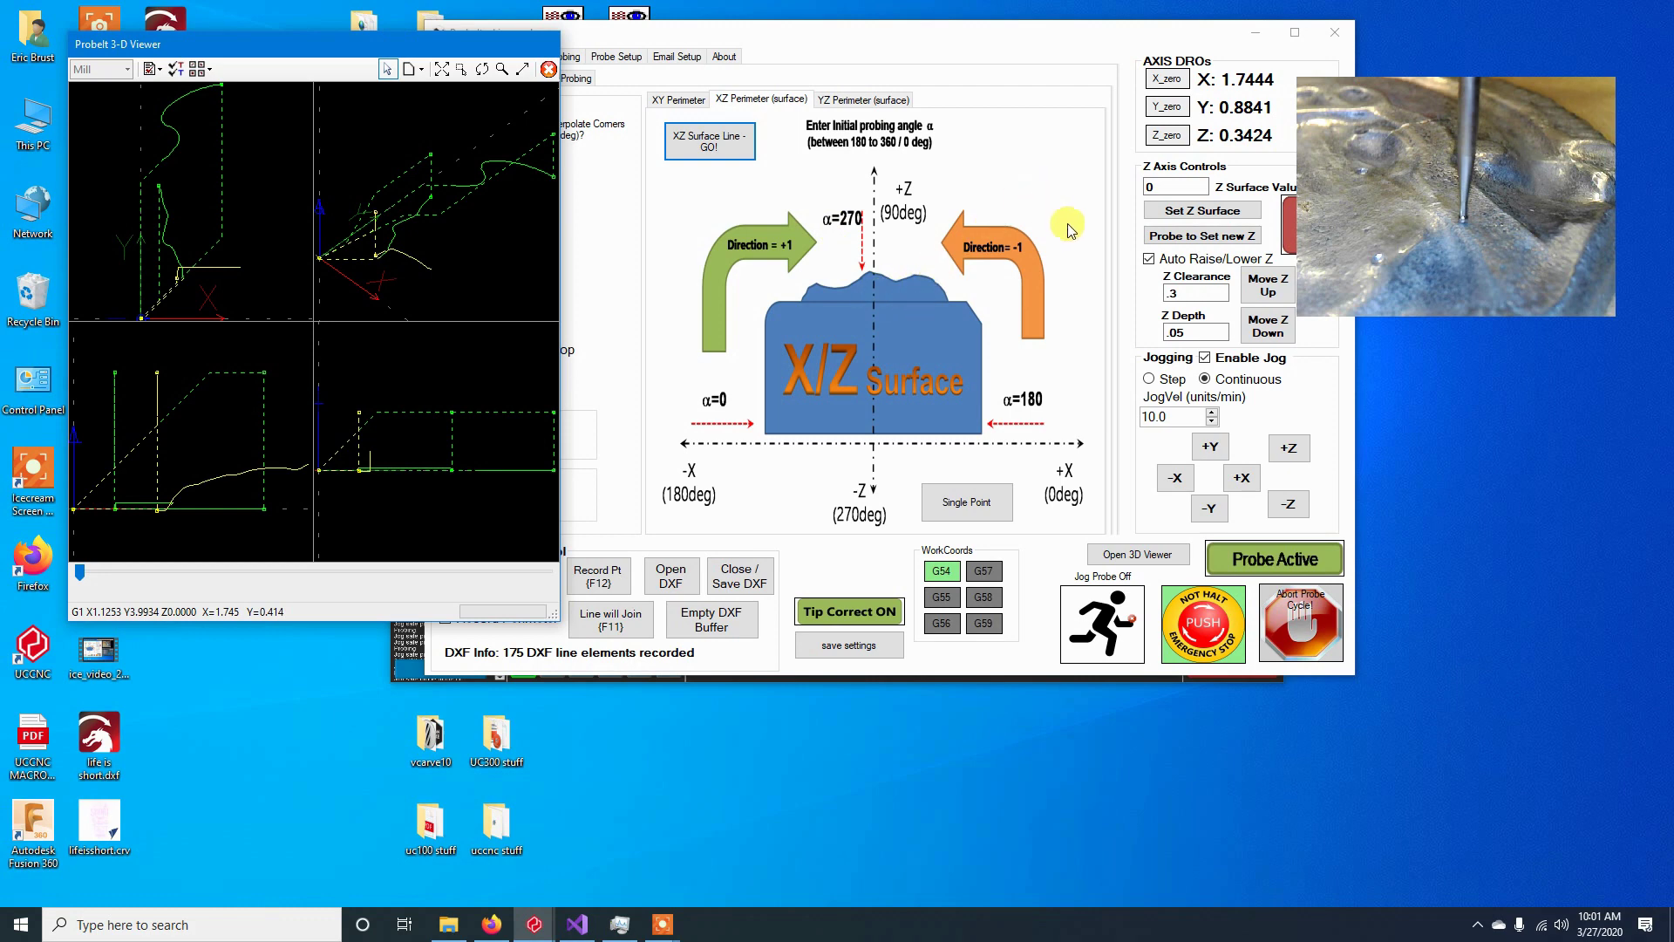
drag(948, 35, 1009, 48)
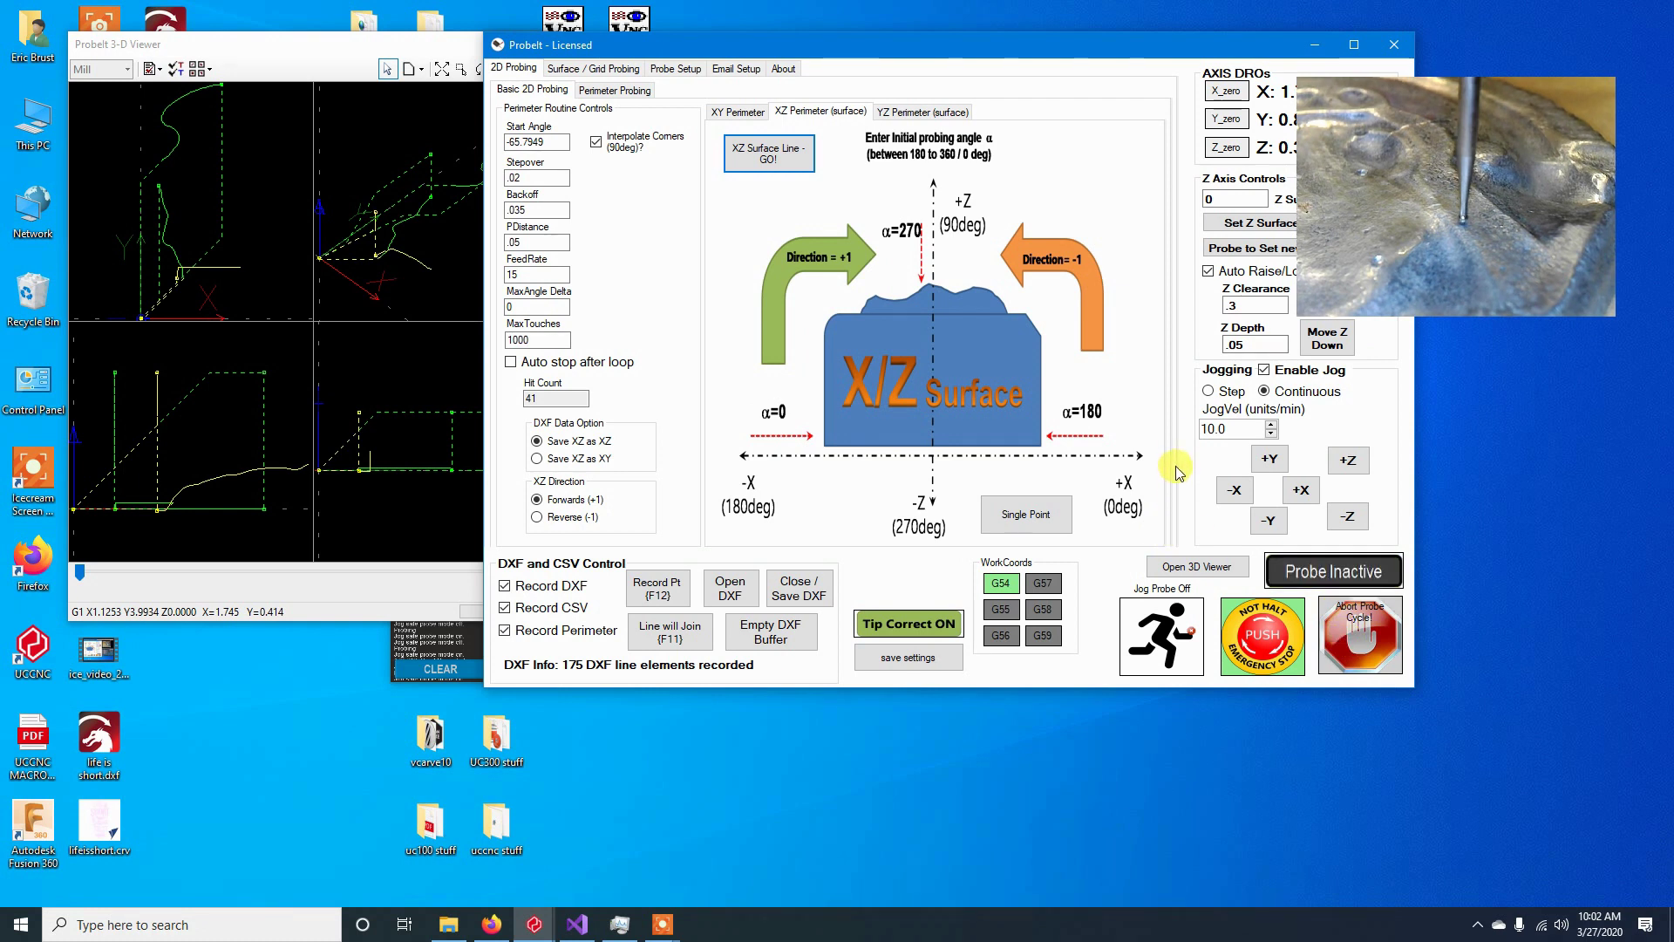
Step: Pan the XY view in the 3-D Viewer and rotate it to see the recorded paths in three dimensions
click(254, 243)
right_click(257, 230)
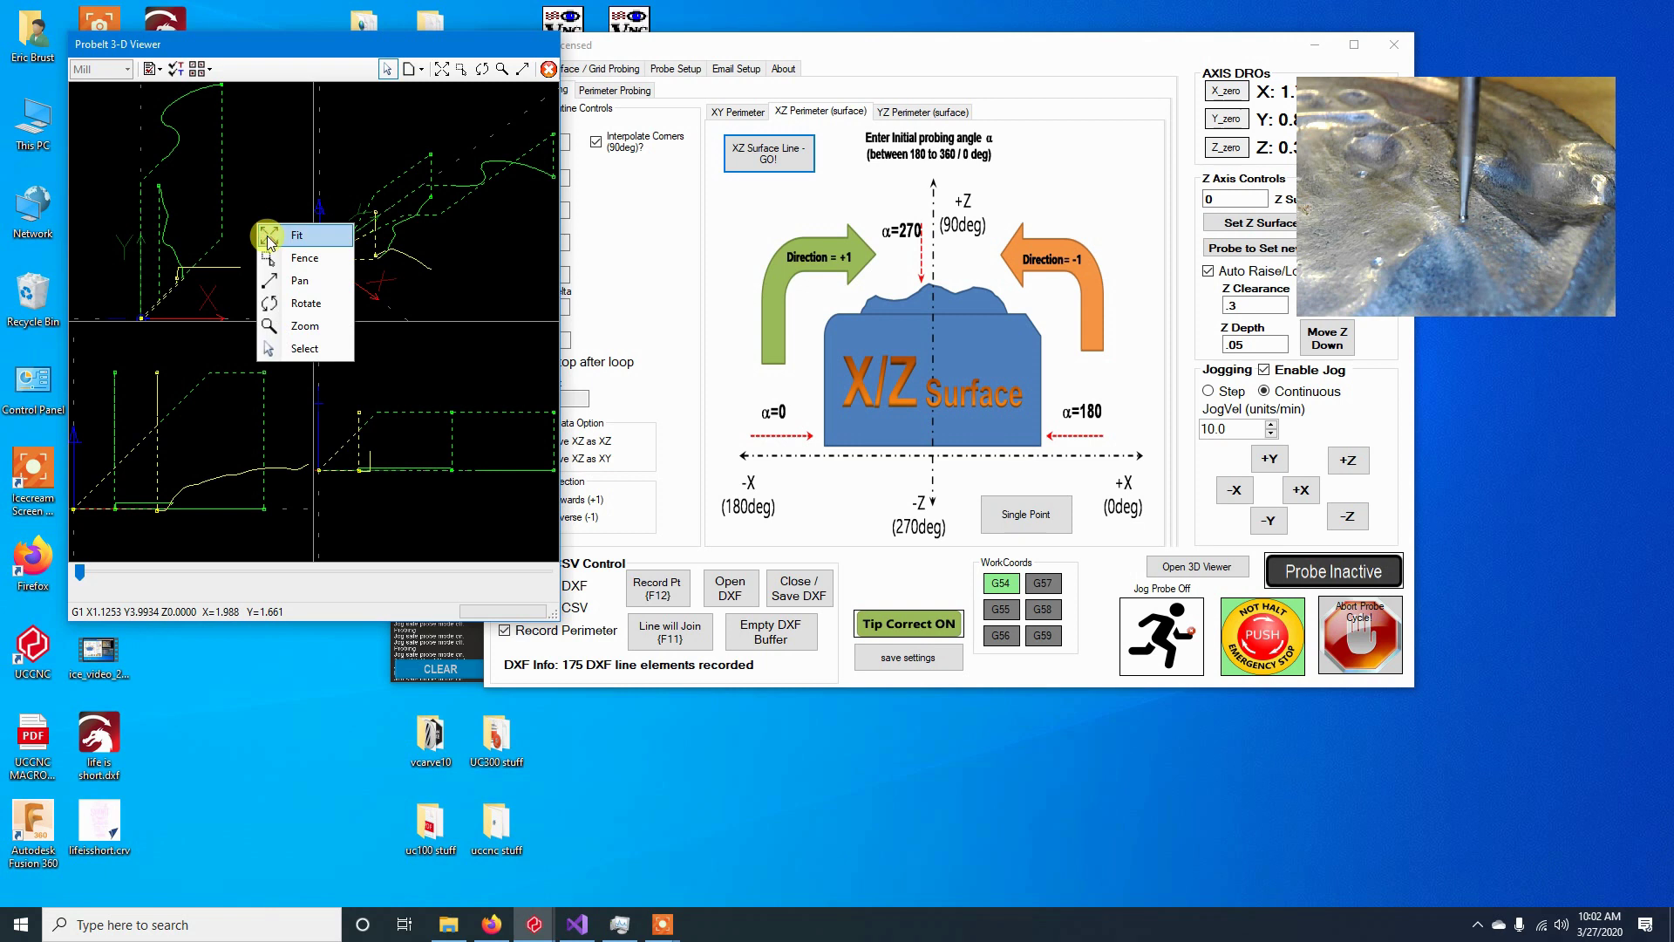
click(287, 286)
drag(187, 224, 148, 208)
right_click(150, 202)
click(213, 286)
drag(213, 254, 146, 135)
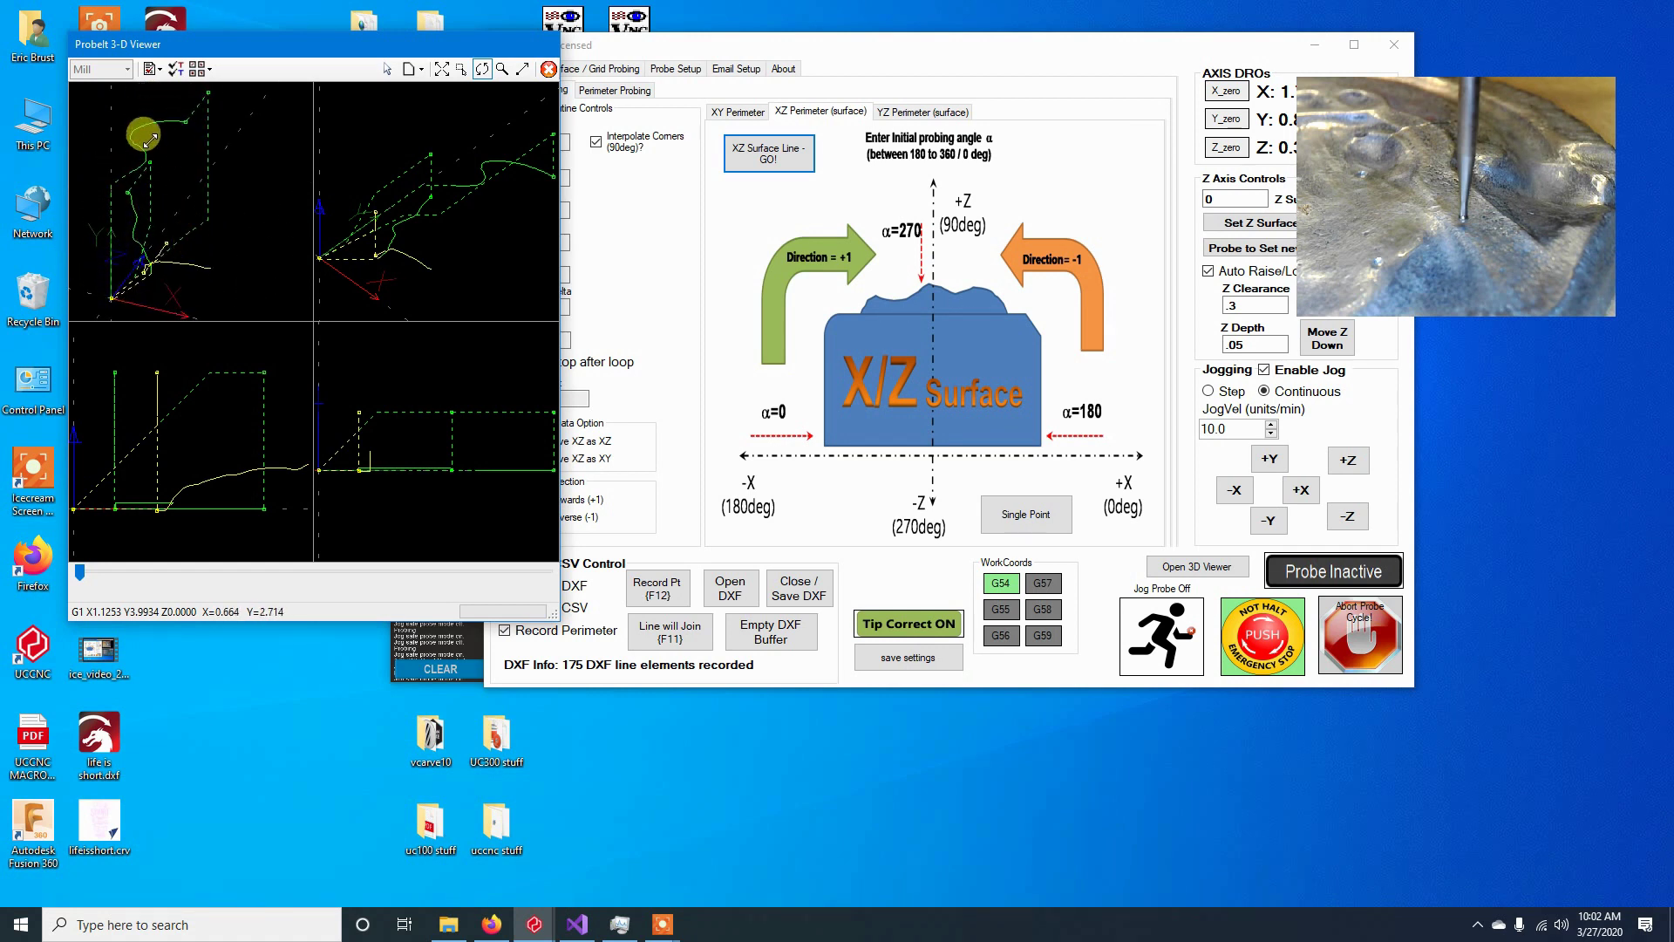
Step: Hide the dashed connecting lines and the endpoint markers in the 3-D Viewer
click(153, 69)
click(162, 90)
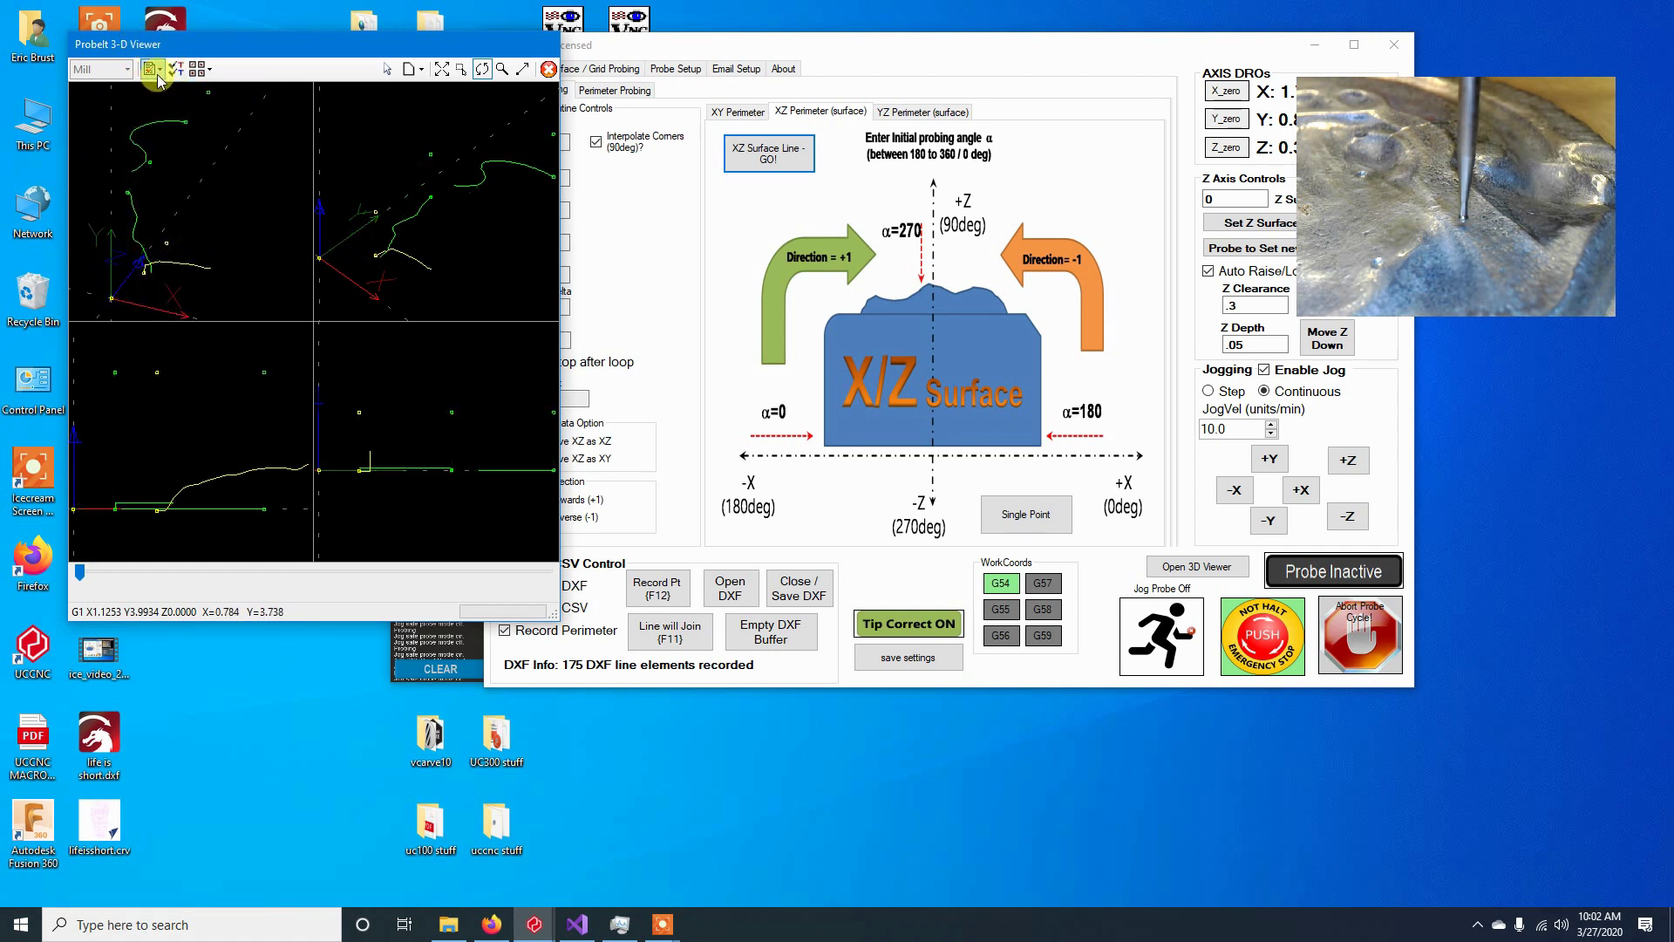
click(153, 69)
click(152, 108)
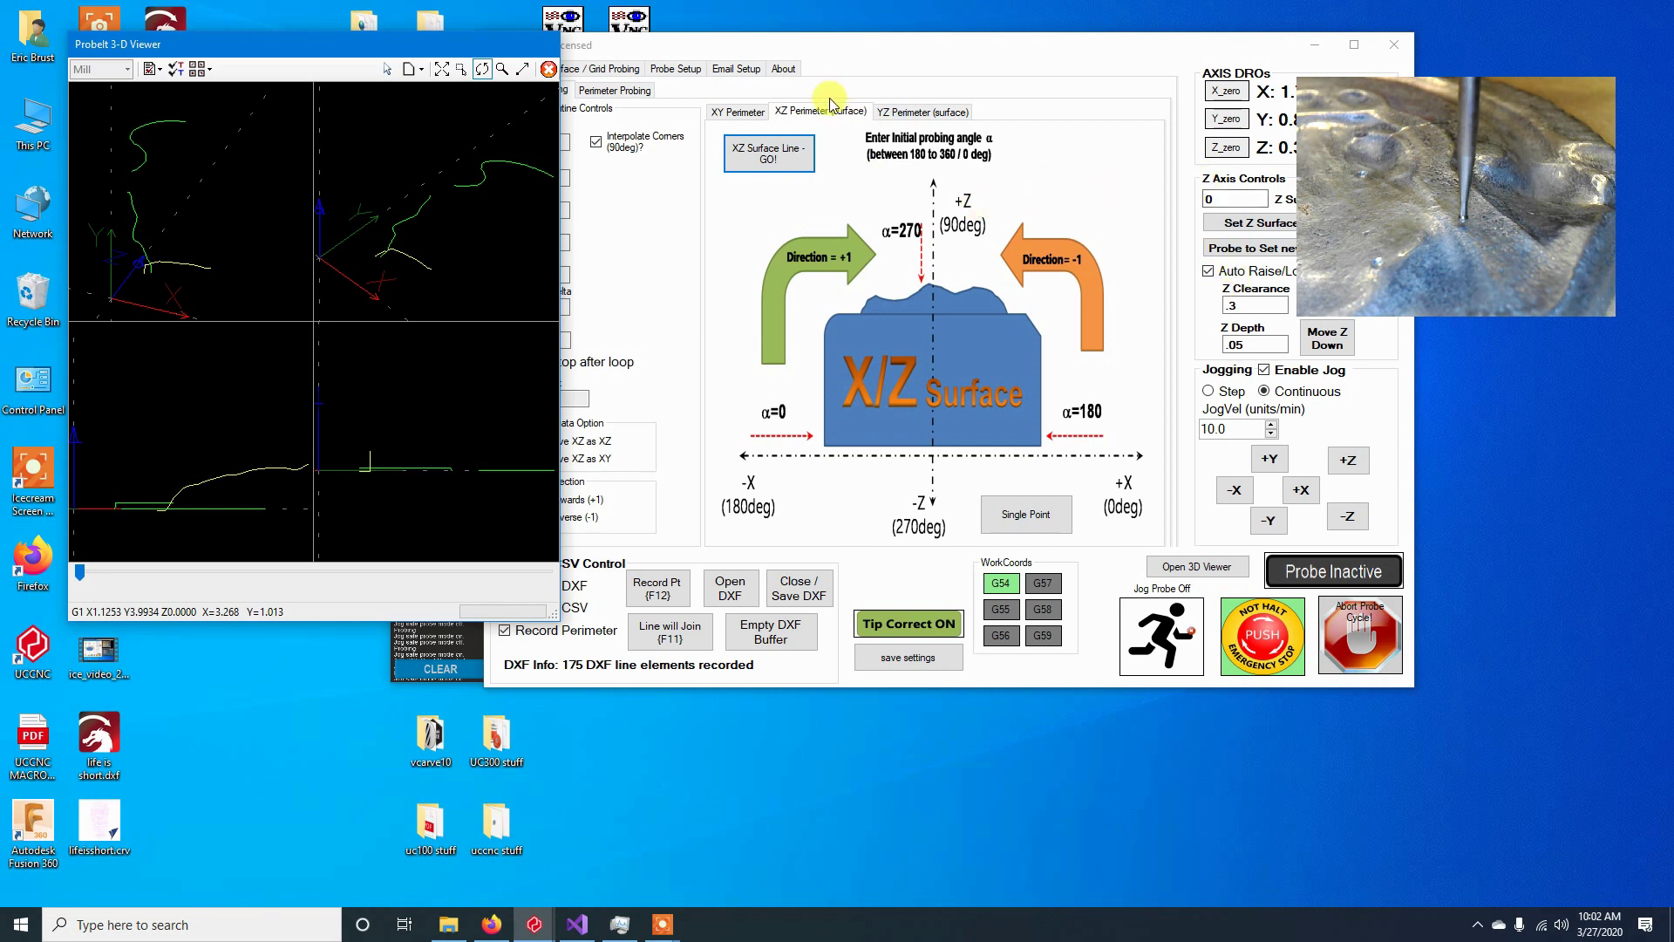
Step: Close the 3-D Viewer, reopen it and activate its Select tool
click(550, 69)
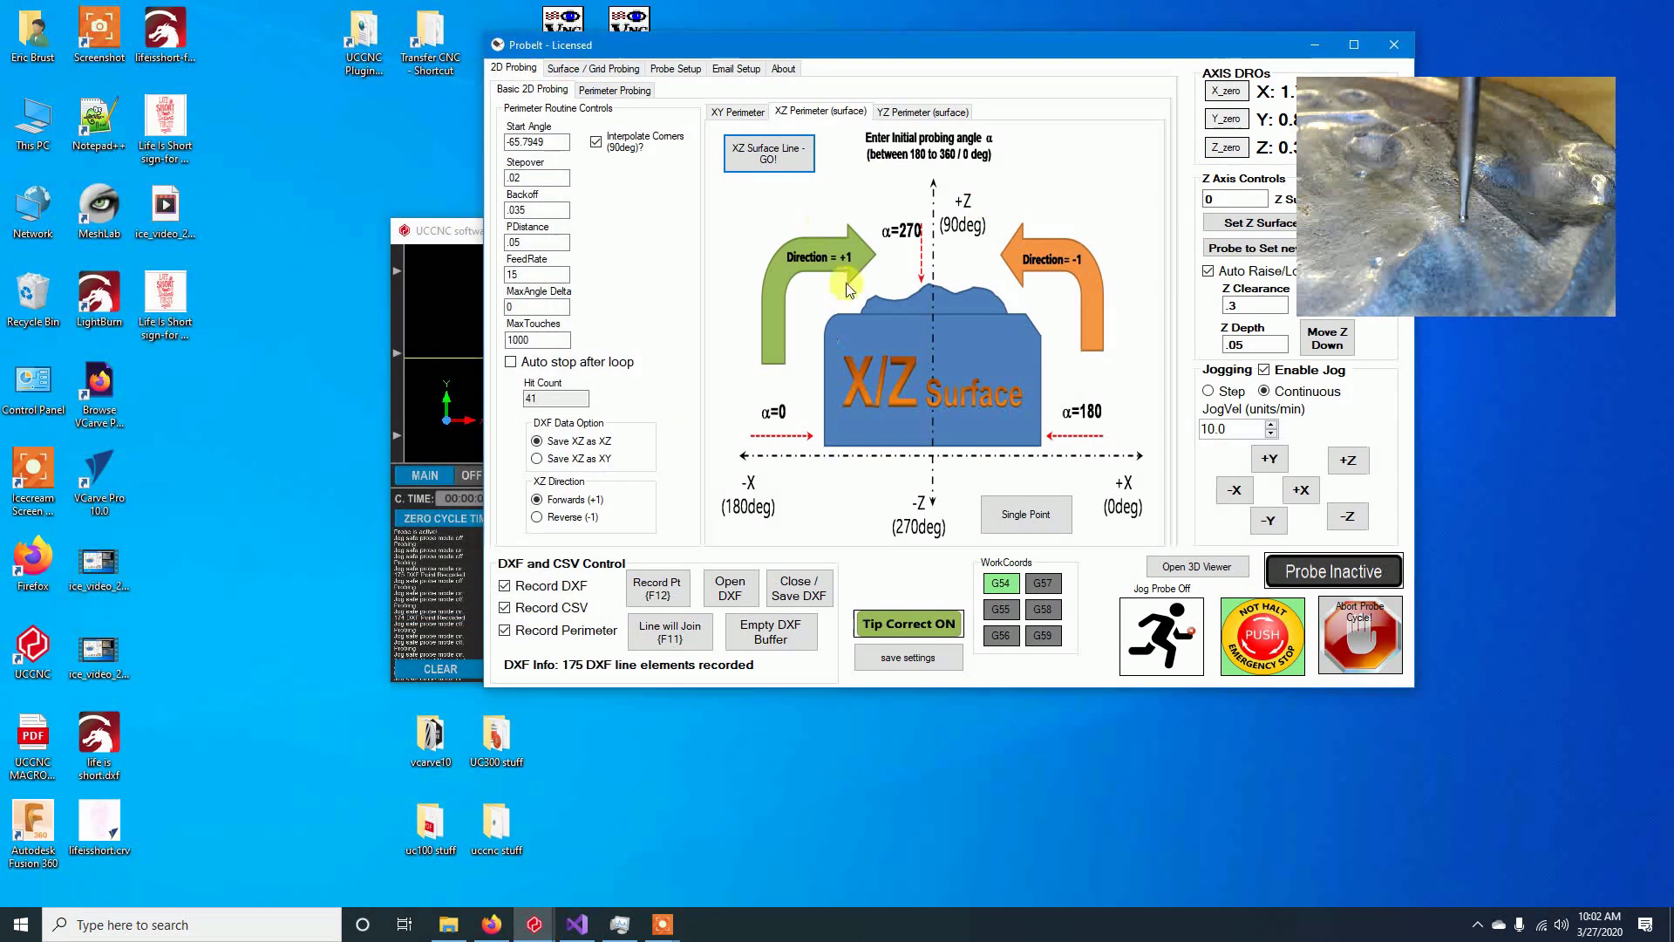
click(1197, 567)
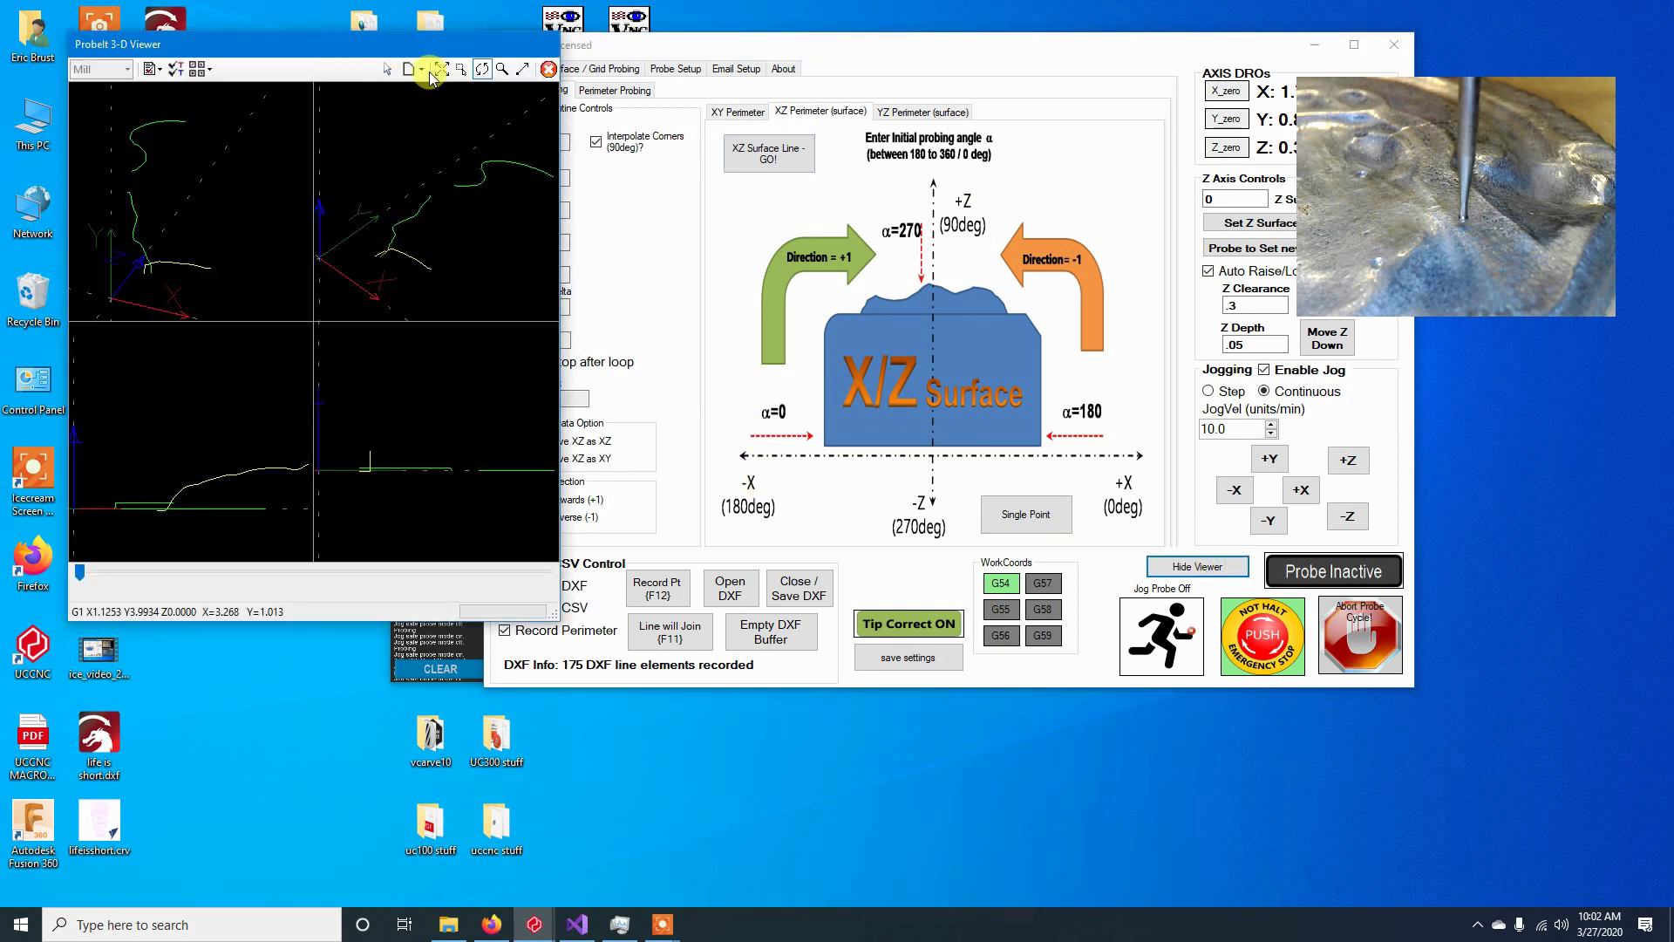
click(422, 70)
click(389, 71)
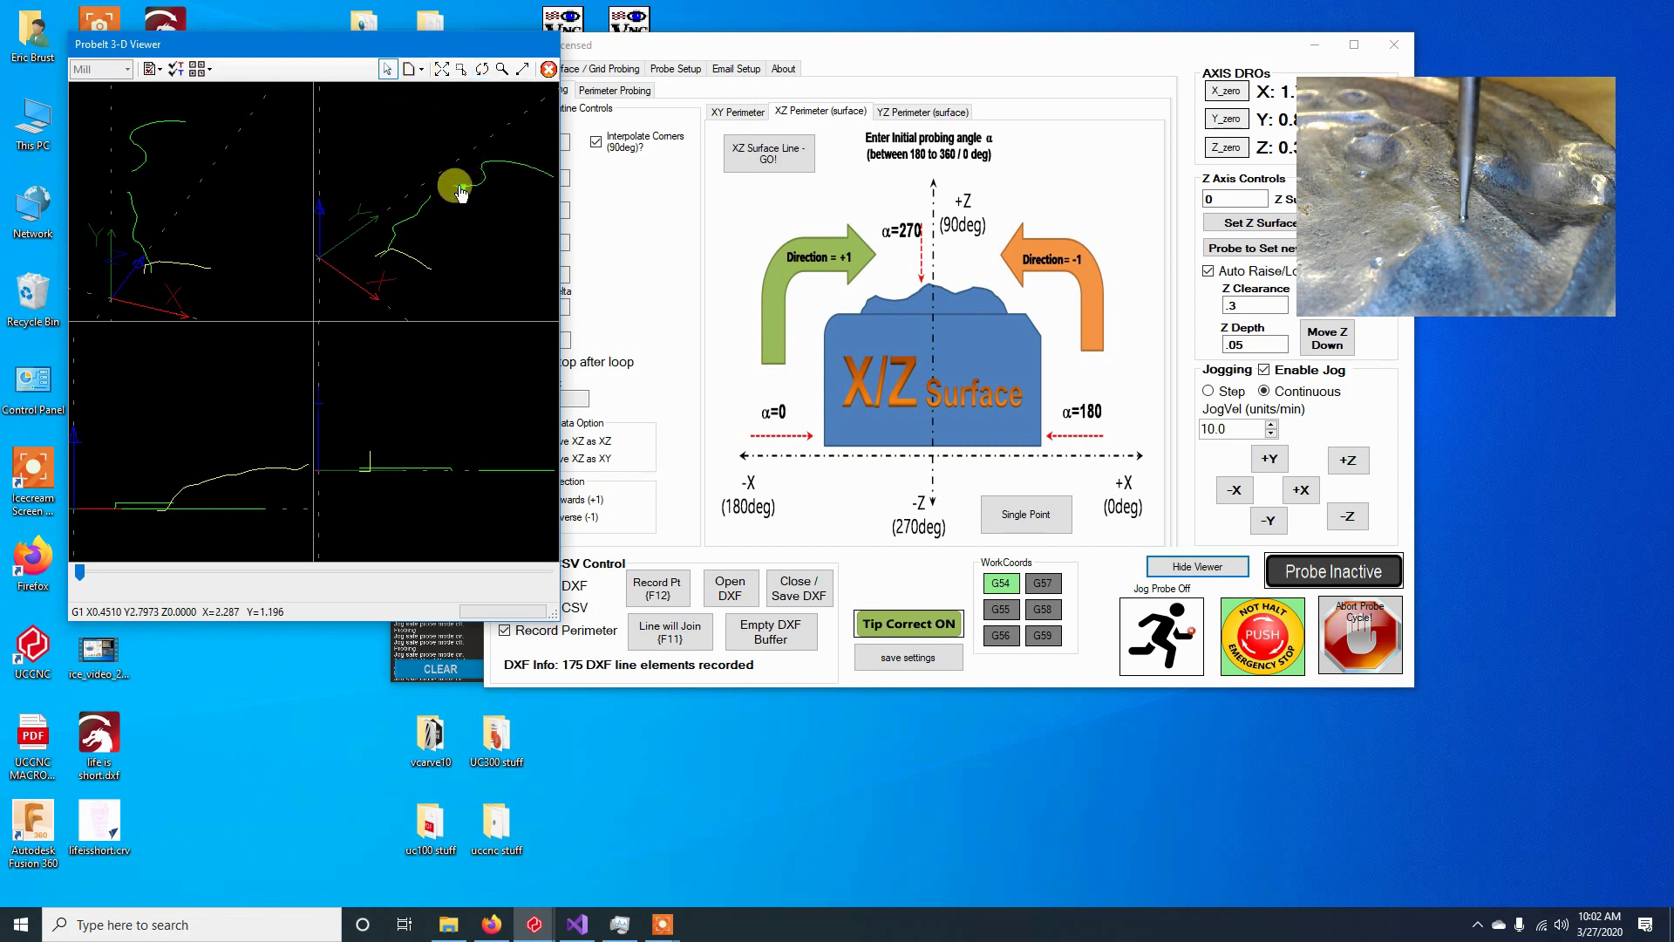
Step: Inspect the green path's G-code source, and compare the 3-D Viewer's two-screen, one-screen and four-screen layouts, ending on four
mouse_move(461, 193)
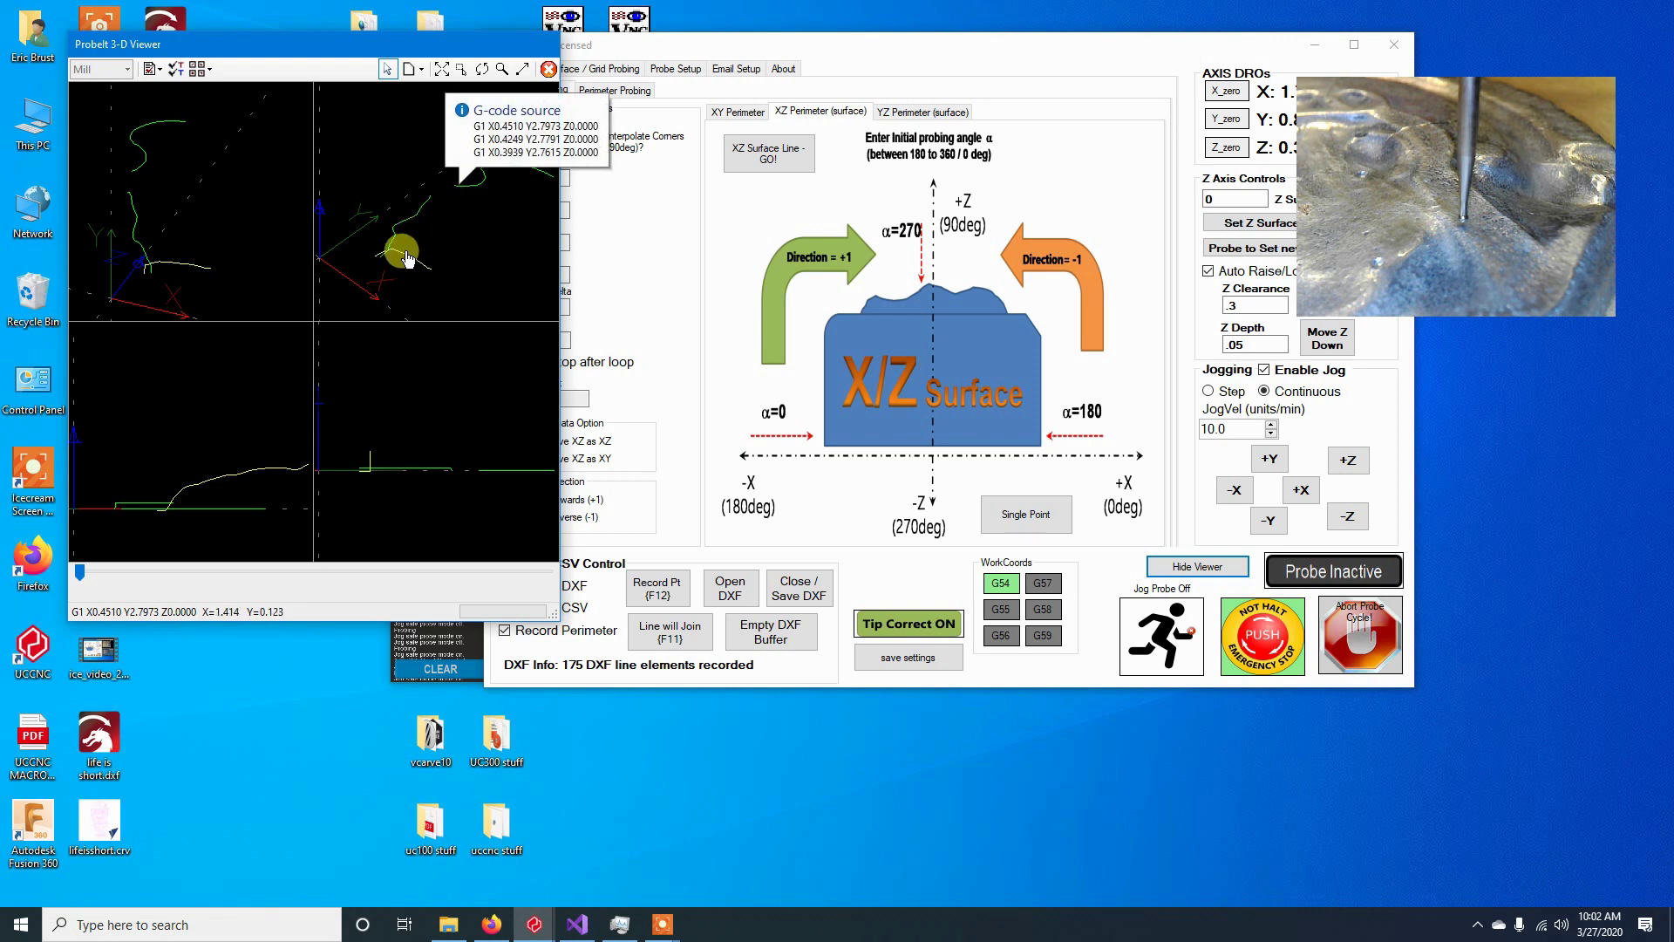
click(207, 68)
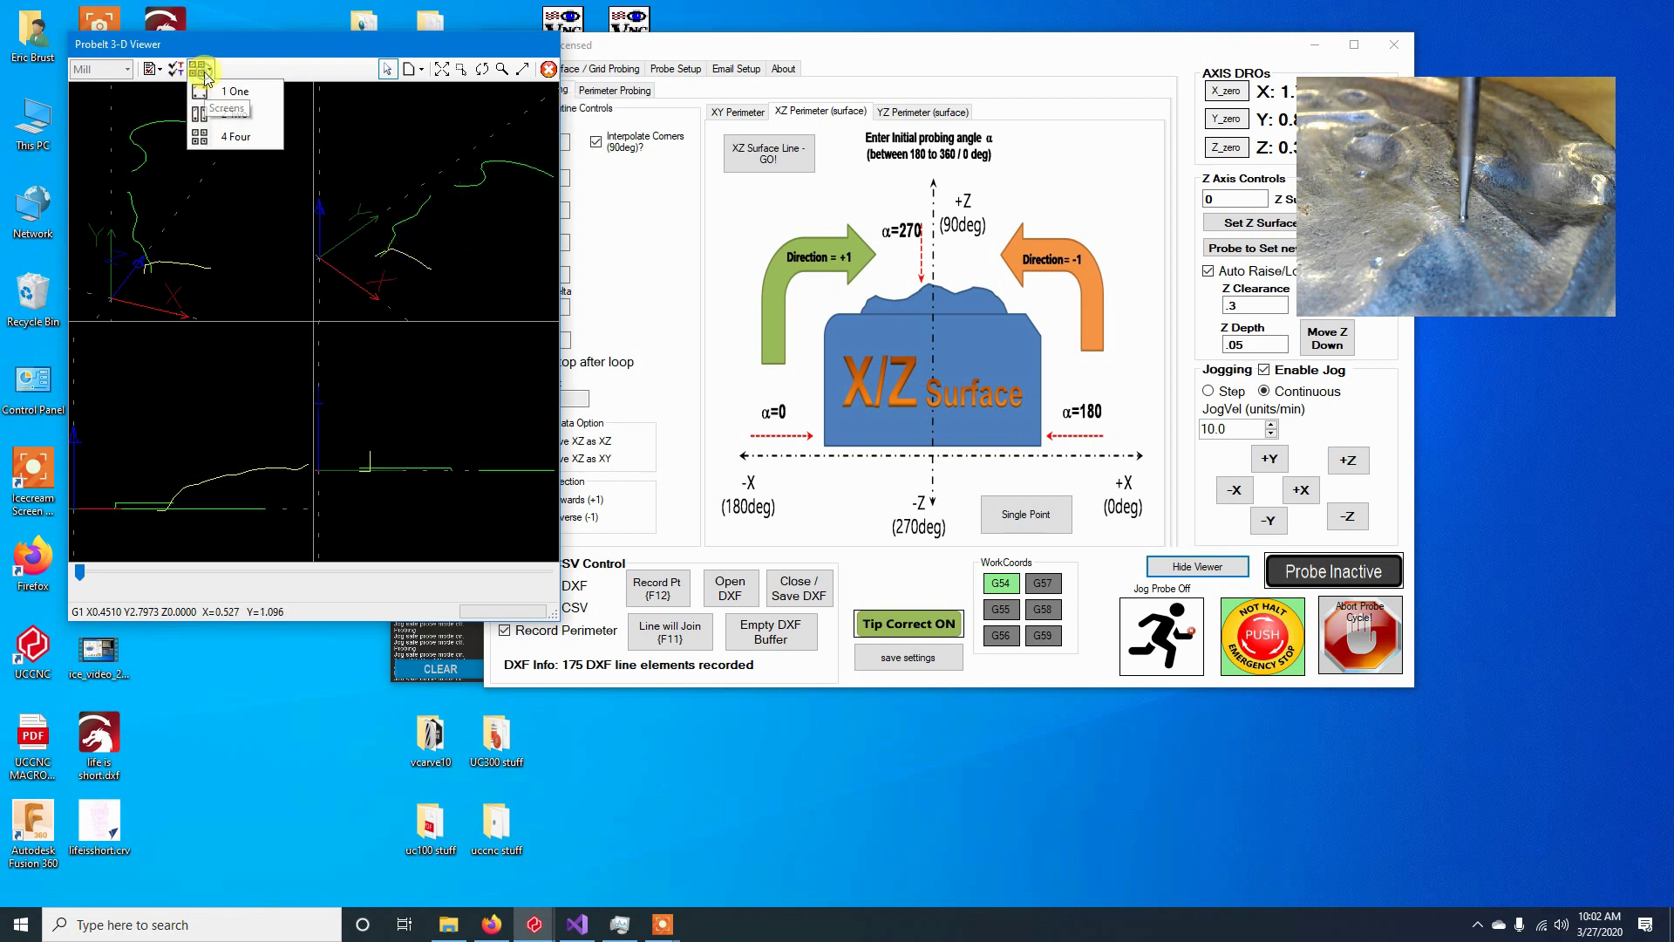
click(223, 123)
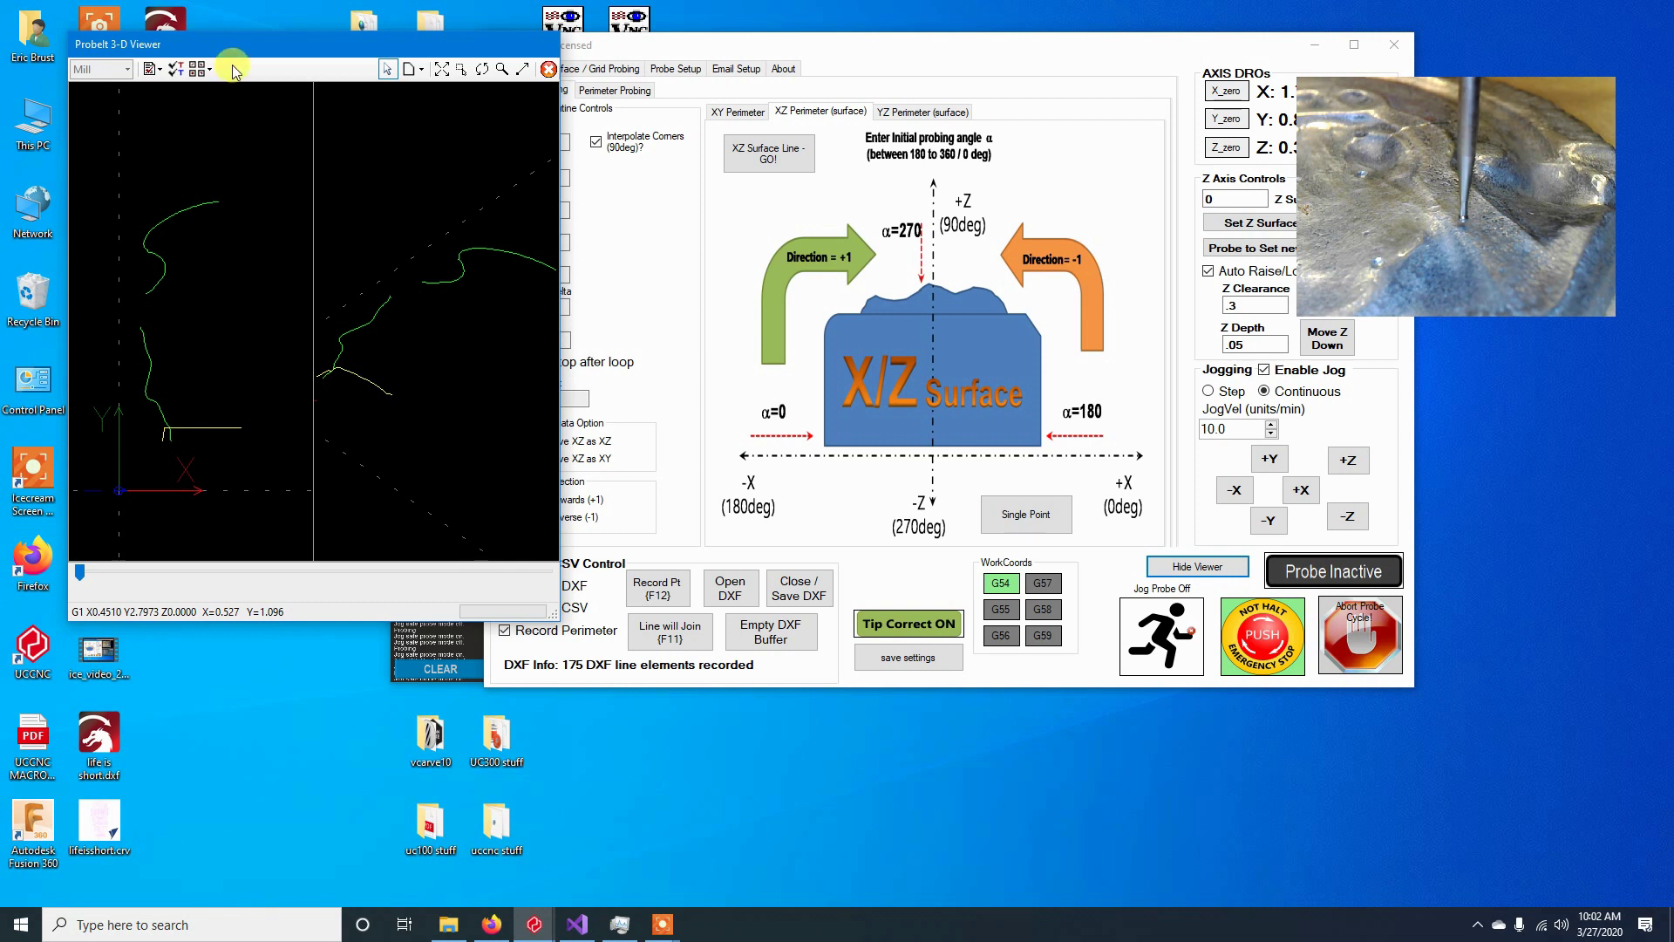
click(198, 69)
click(198, 103)
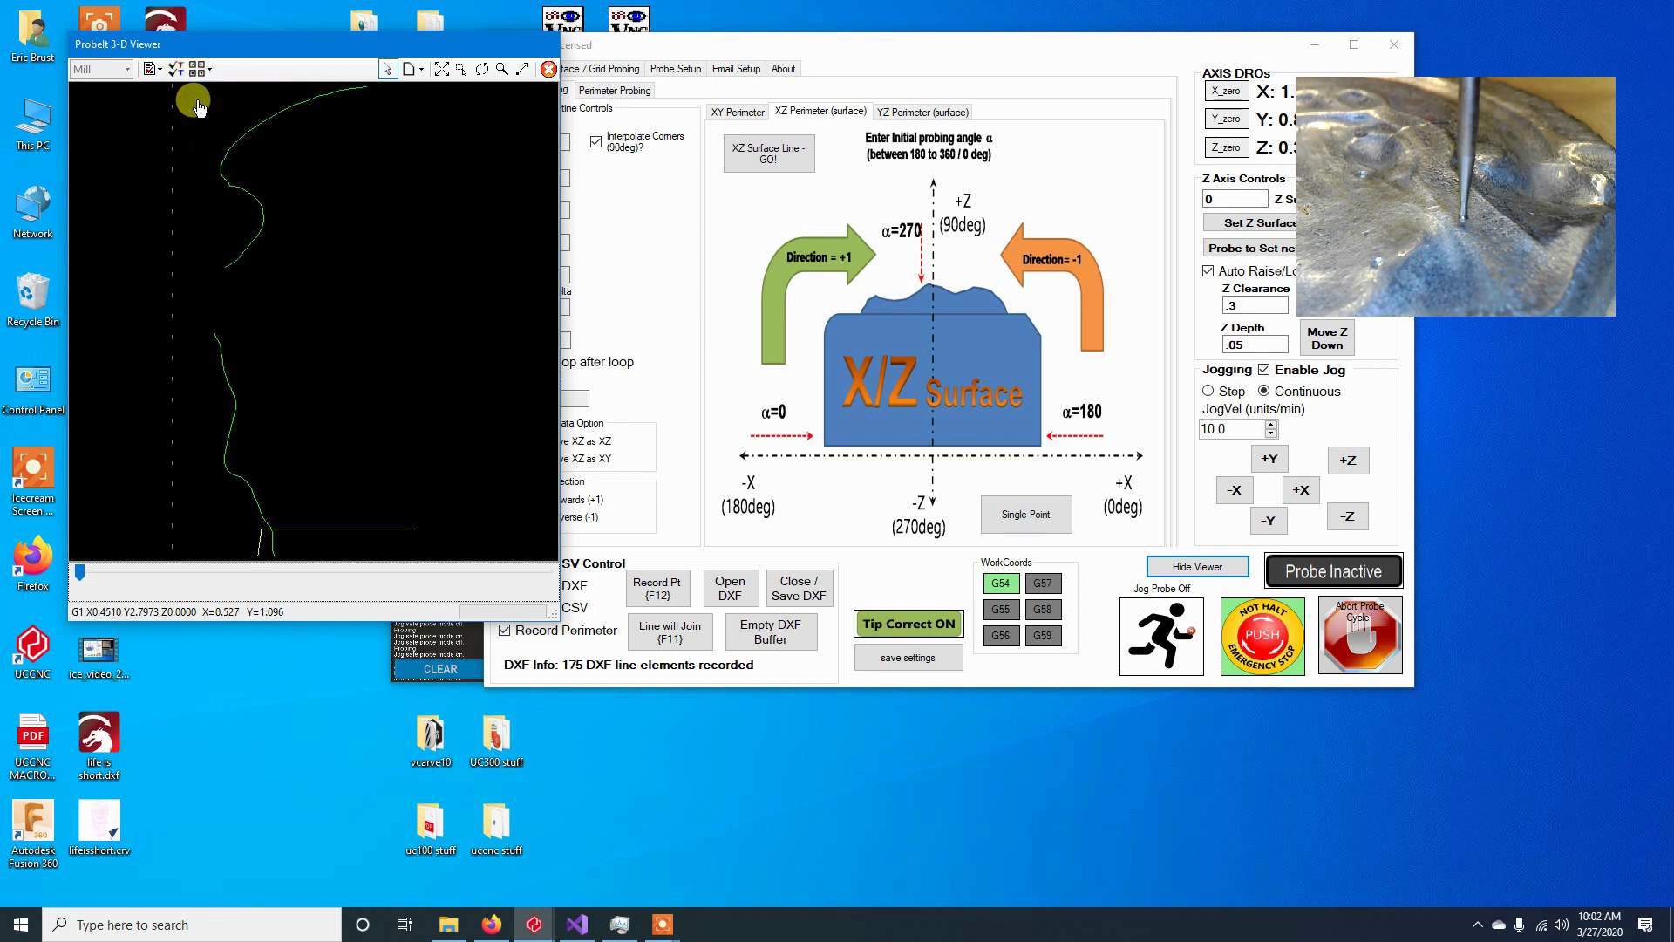
click(207, 69)
click(218, 139)
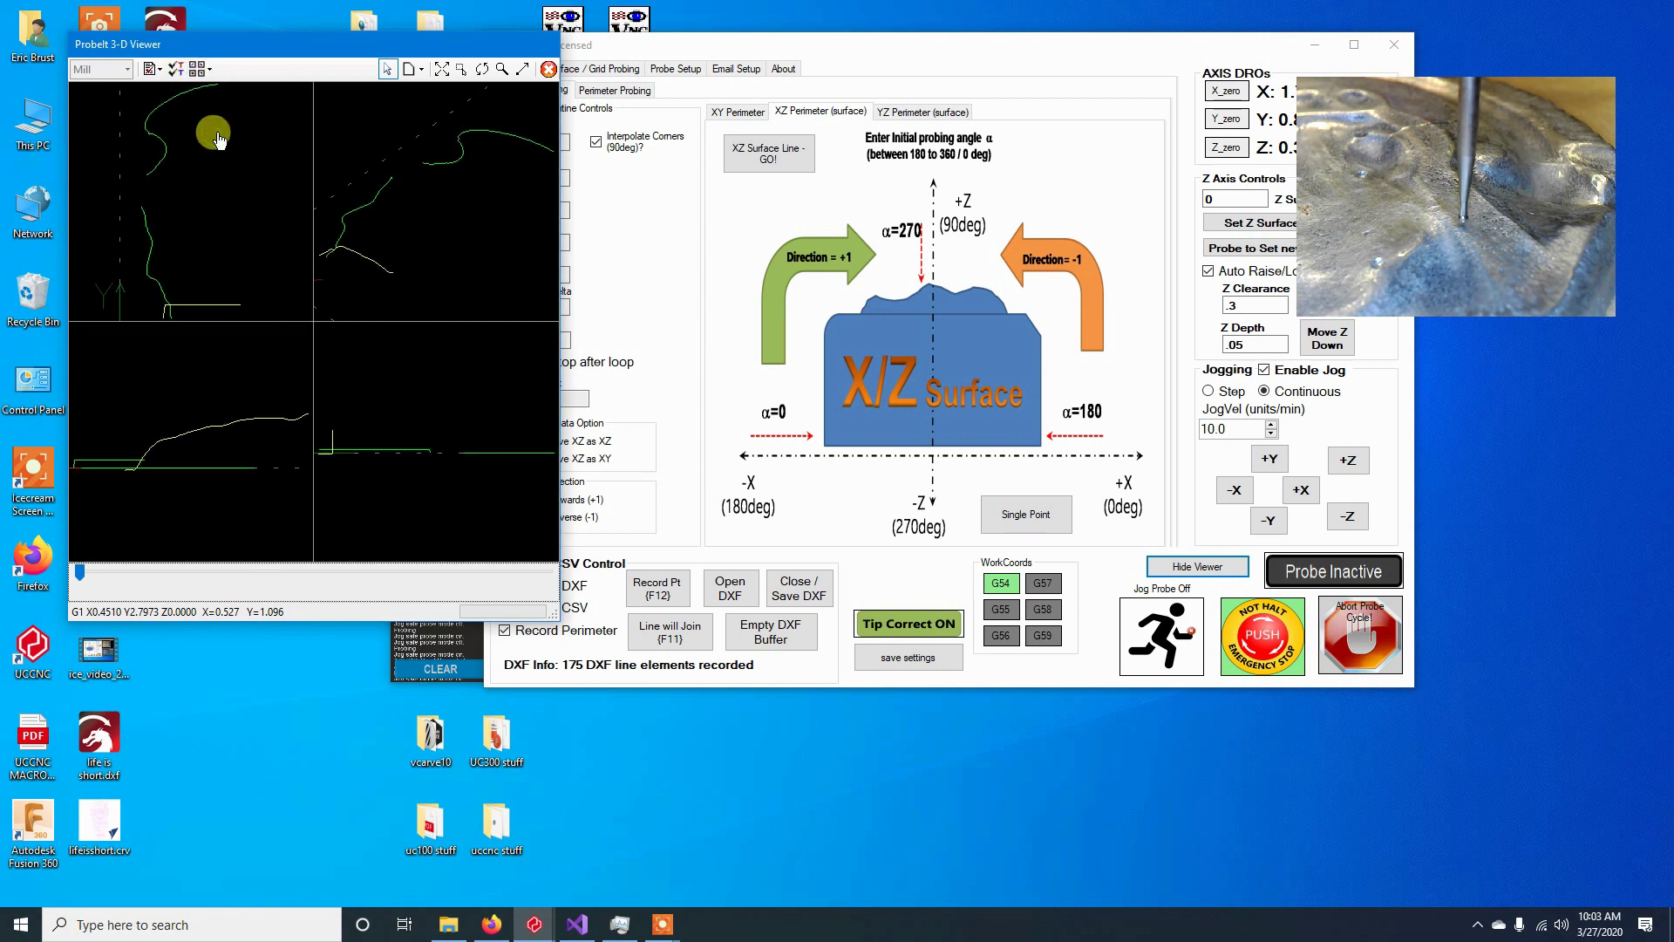
Step: Hide Layer 2 in the 3-D Viewer and show it again
click(174, 70)
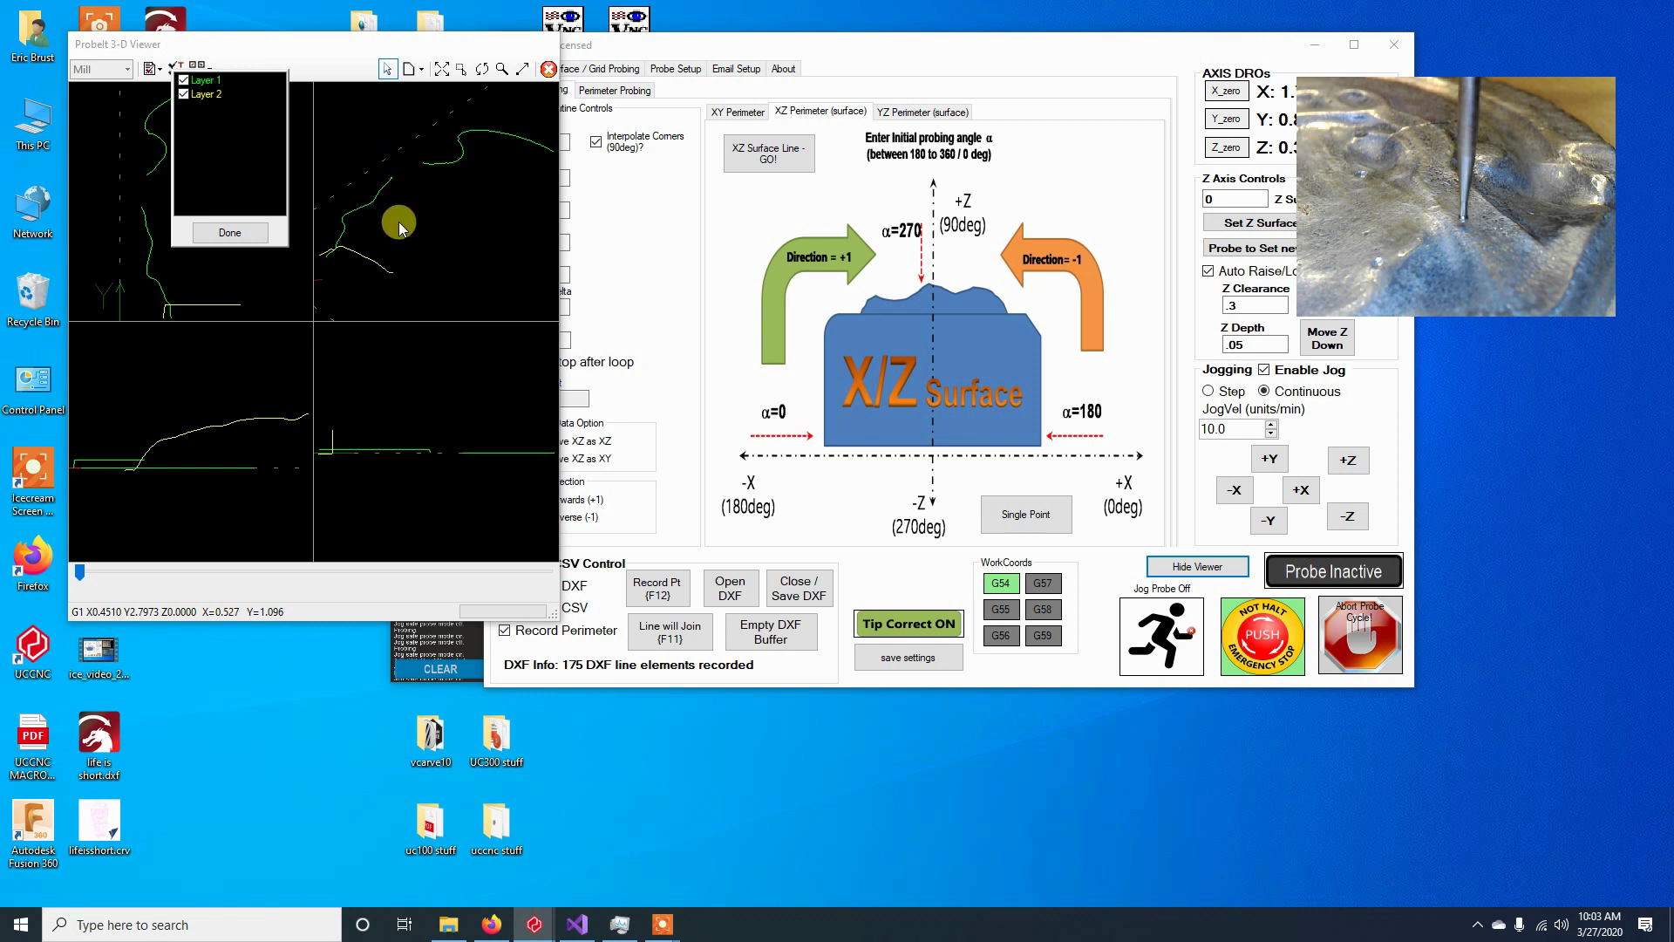
click(183, 94)
click(230, 232)
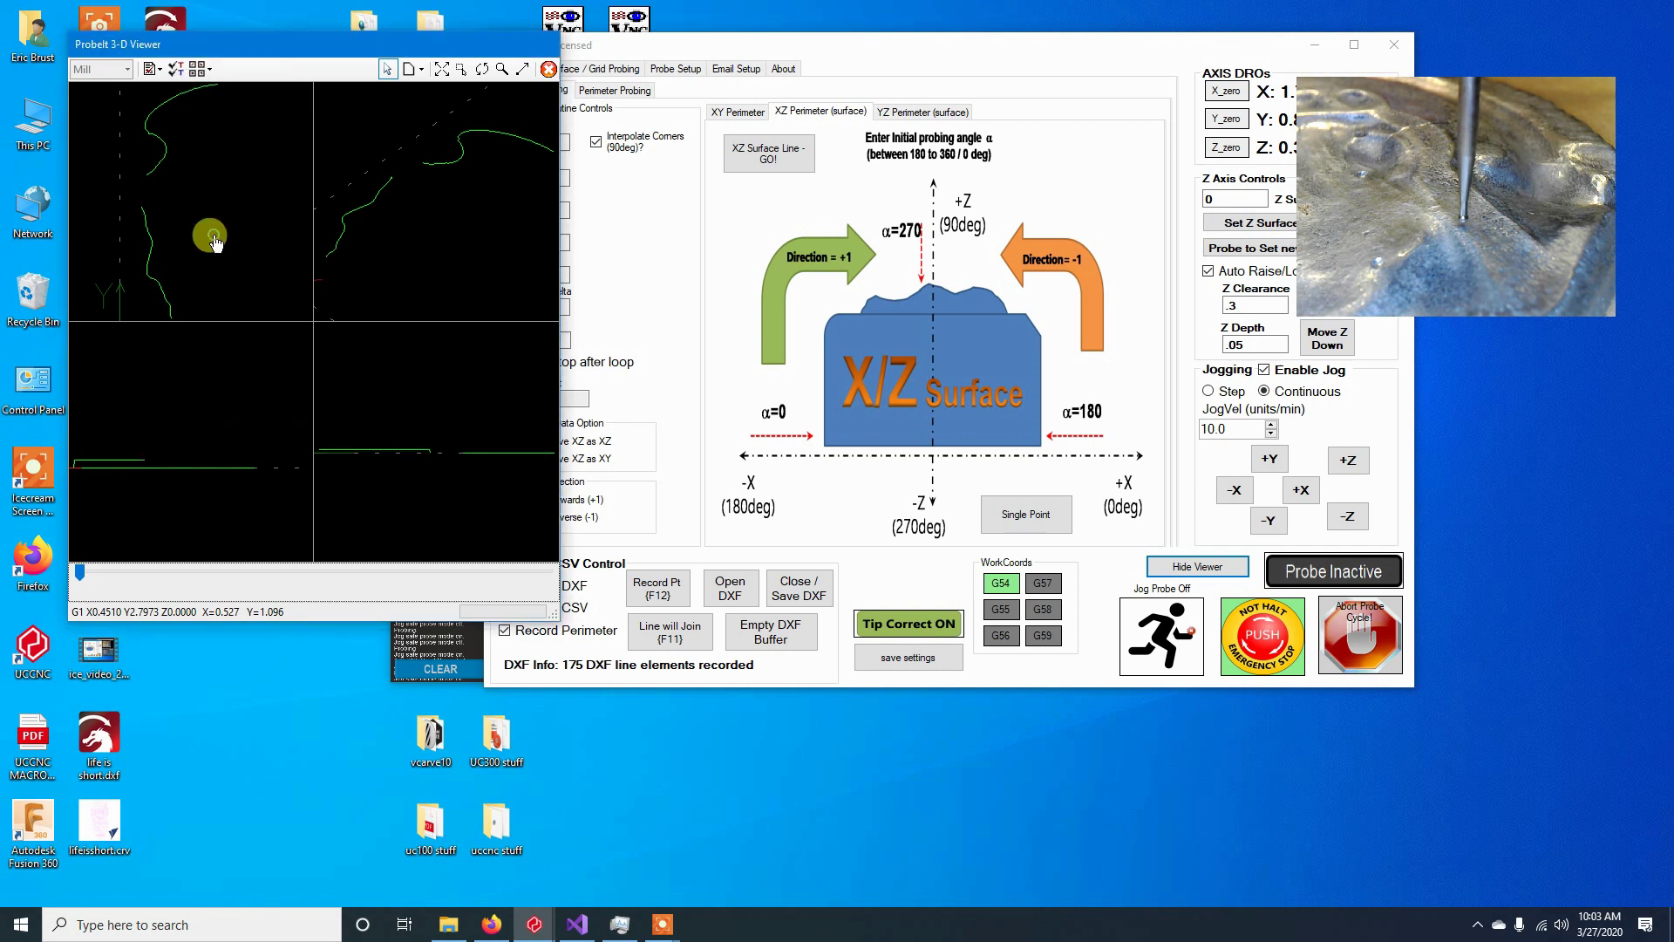
click(175, 67)
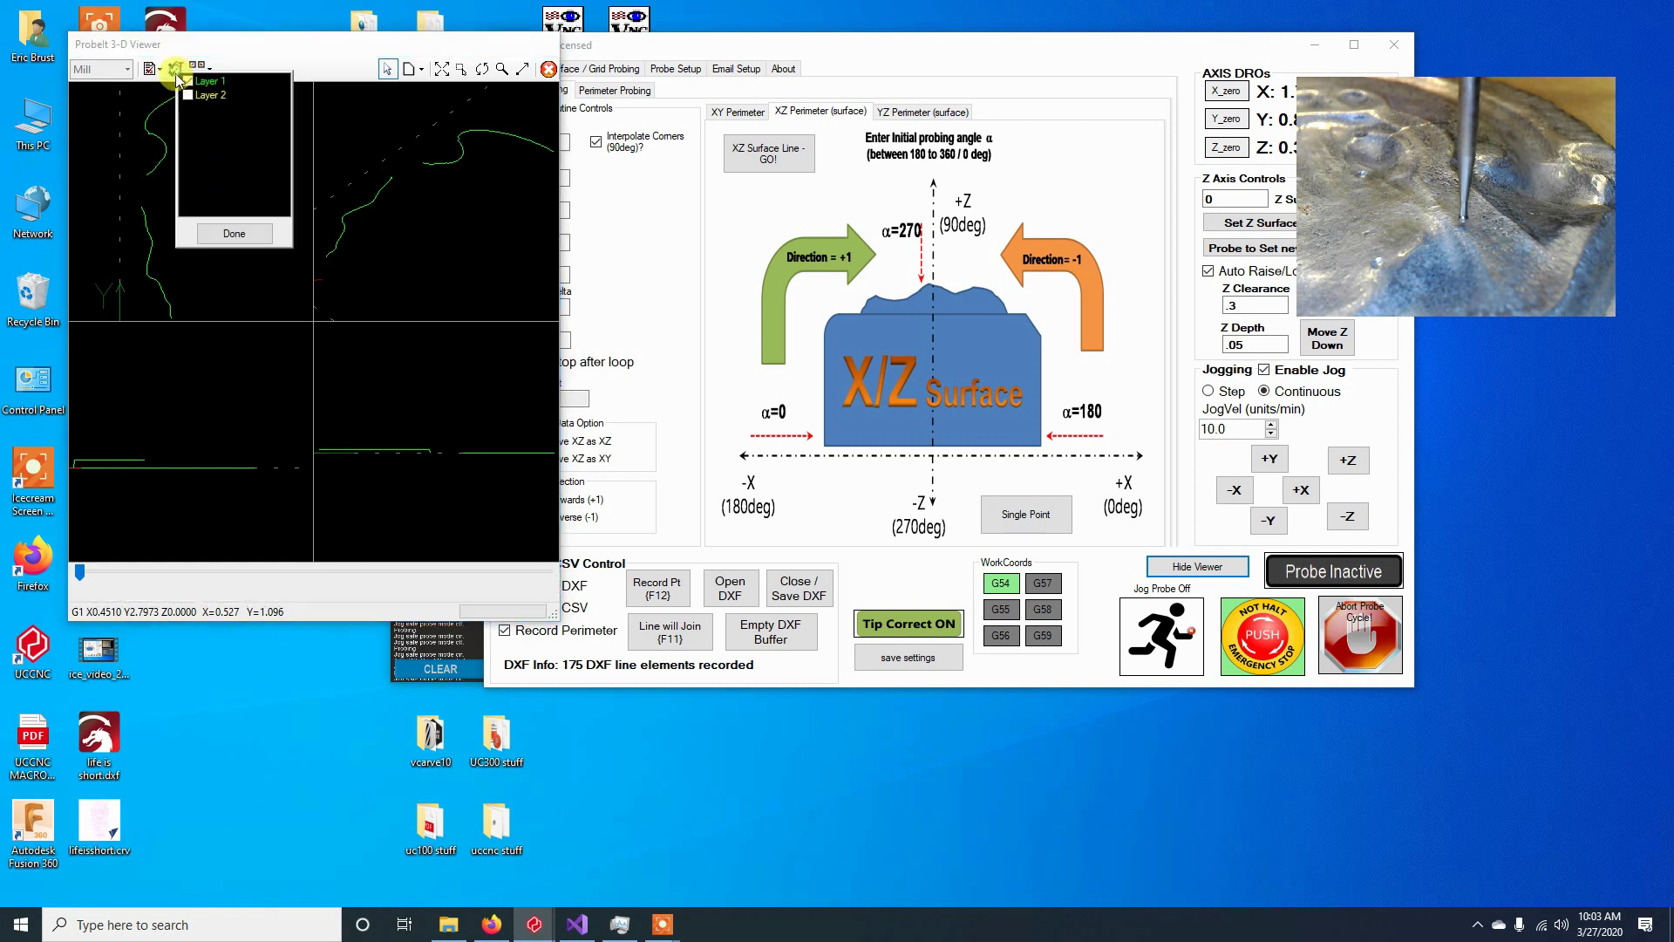
click(231, 234)
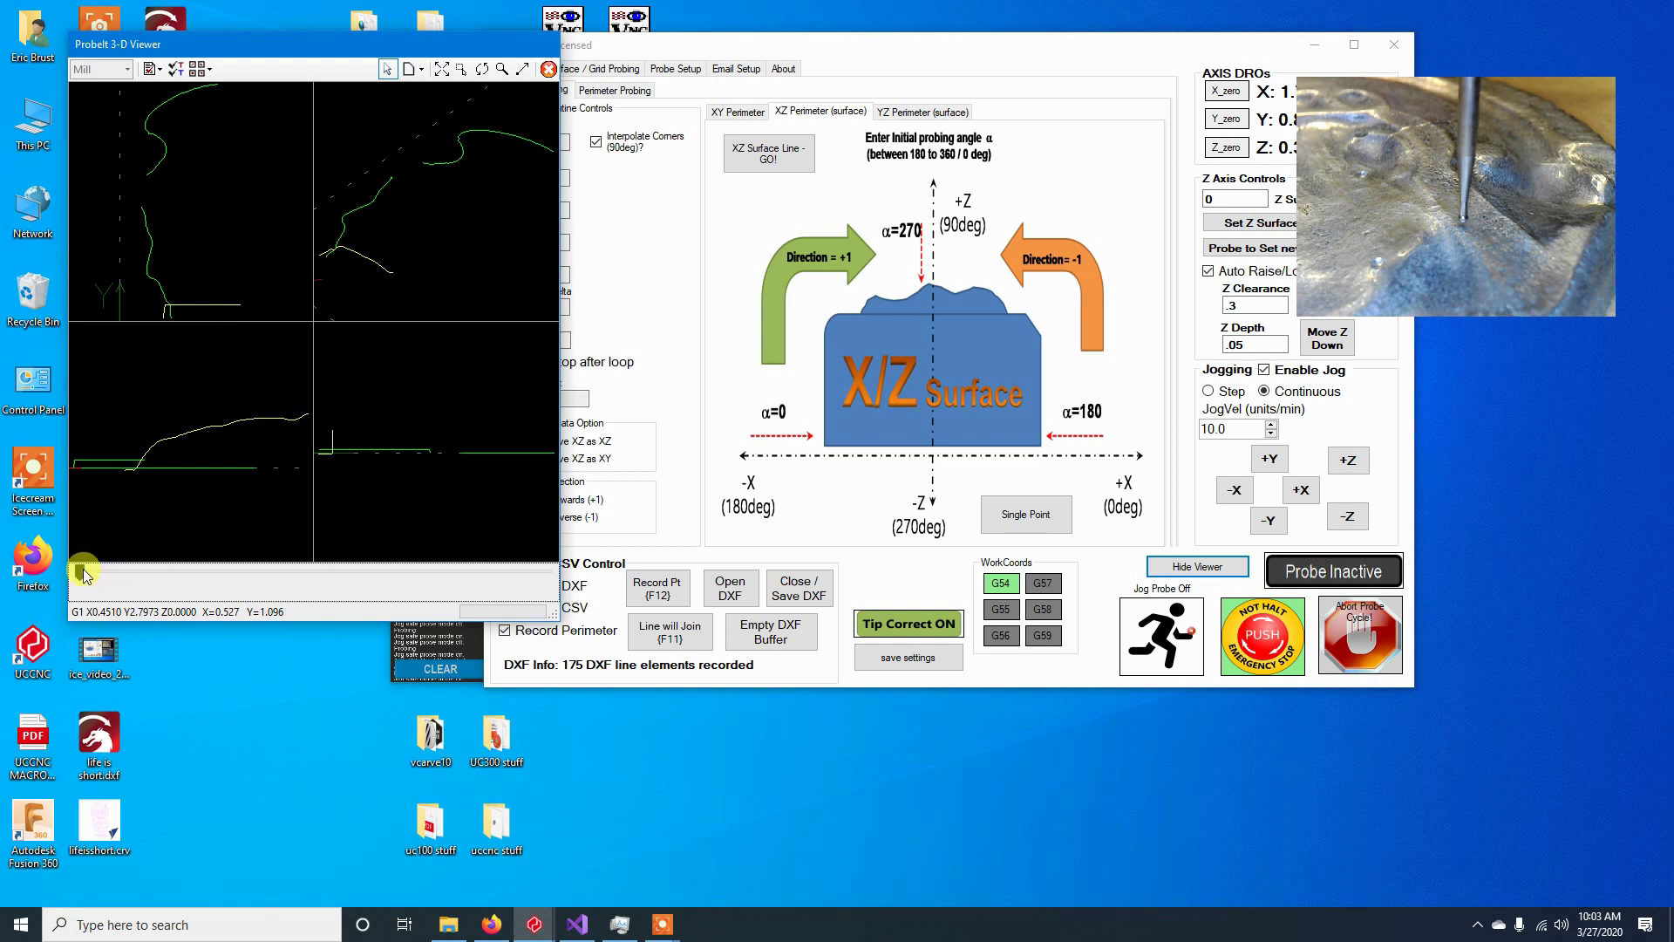
Step: Move the 3-D Viewer's path slider to its end and inspect the G-code source of the green path
drag(83, 575, 617, 613)
click(140, 610)
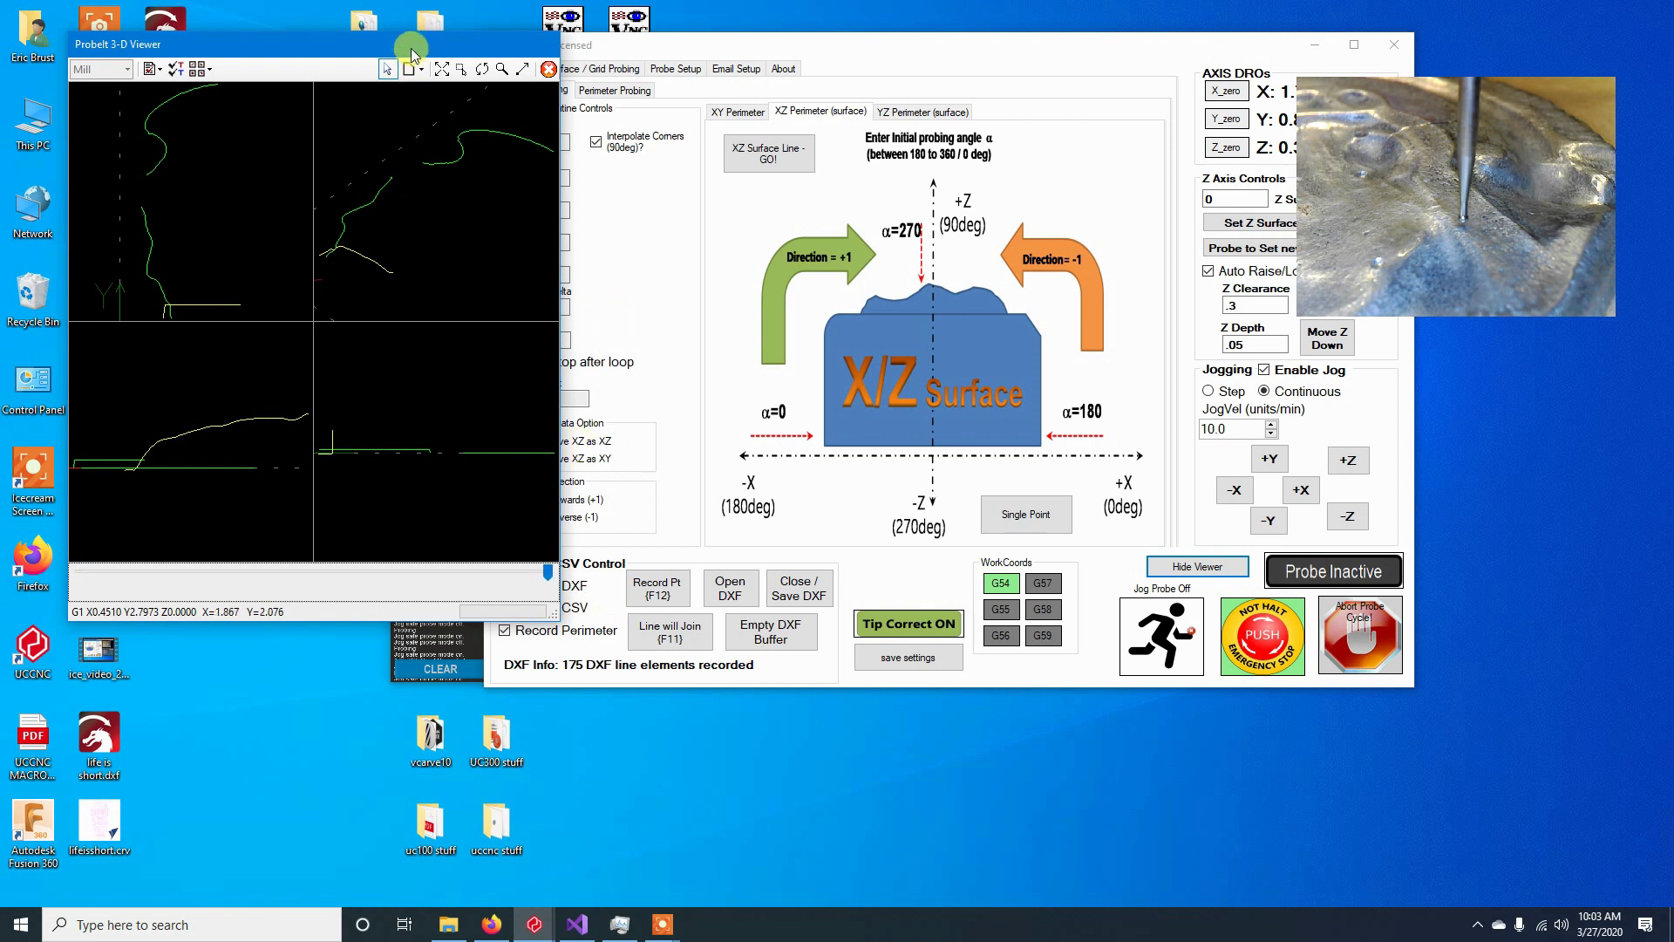
drag(414, 47, 456, 41)
mouse_move(465, 133)
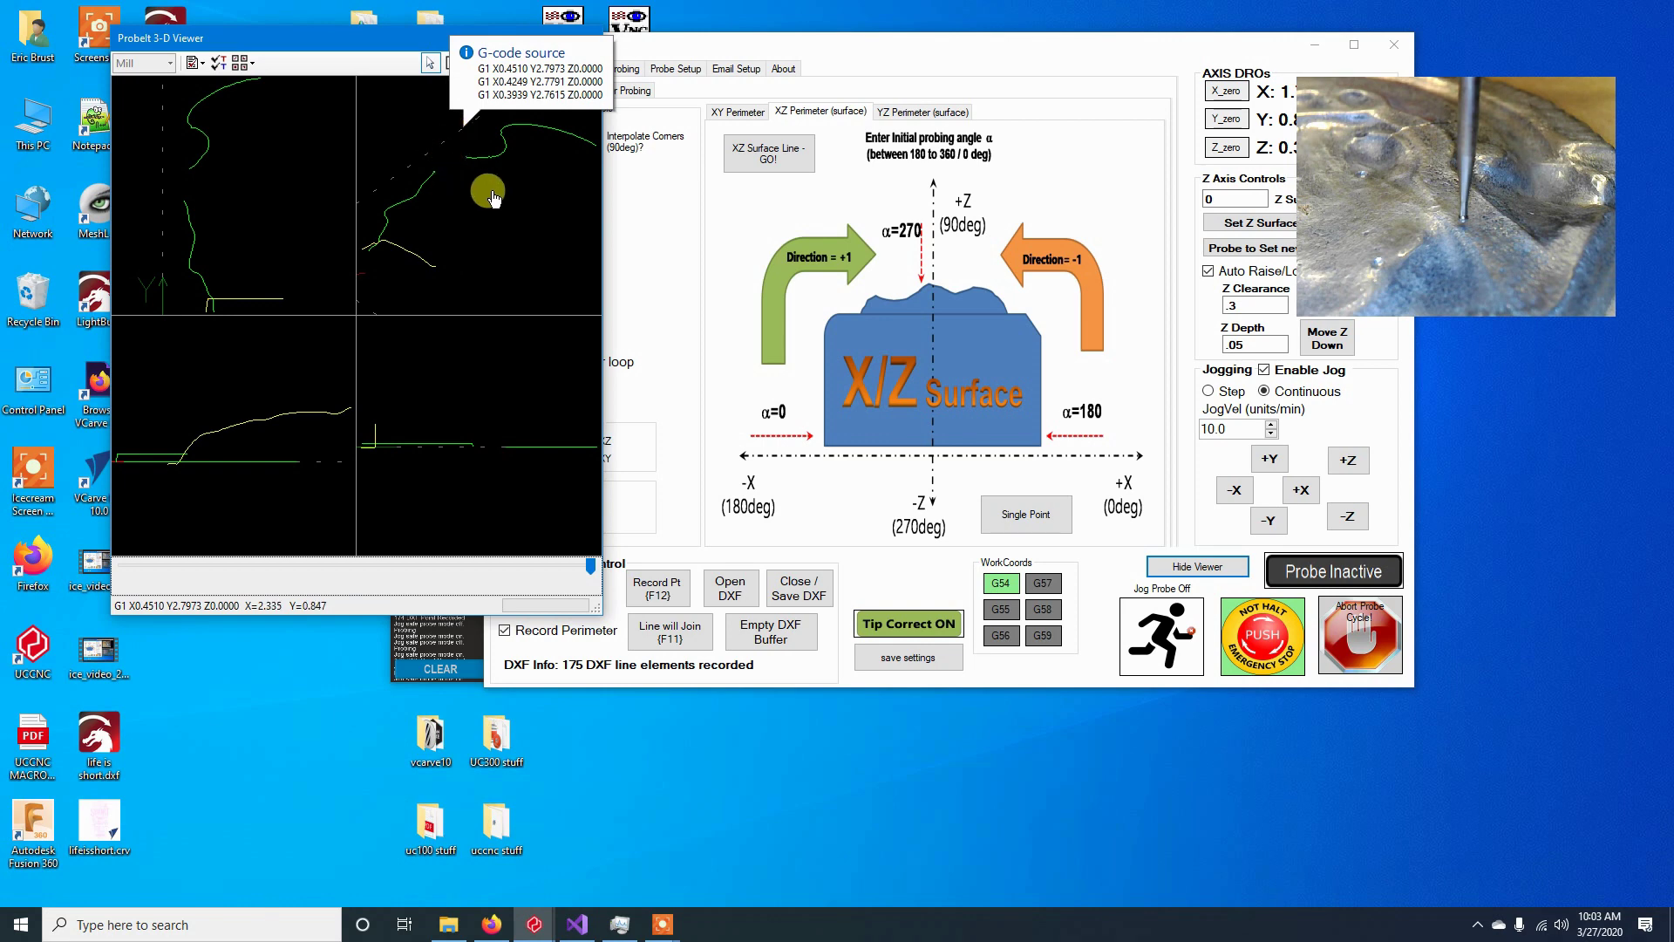
Step: Bring the ProbeIt window fully into view and save the recorded DXF data as new327 in the output folder
click(1142, 48)
drag(1142, 45, 919, 64)
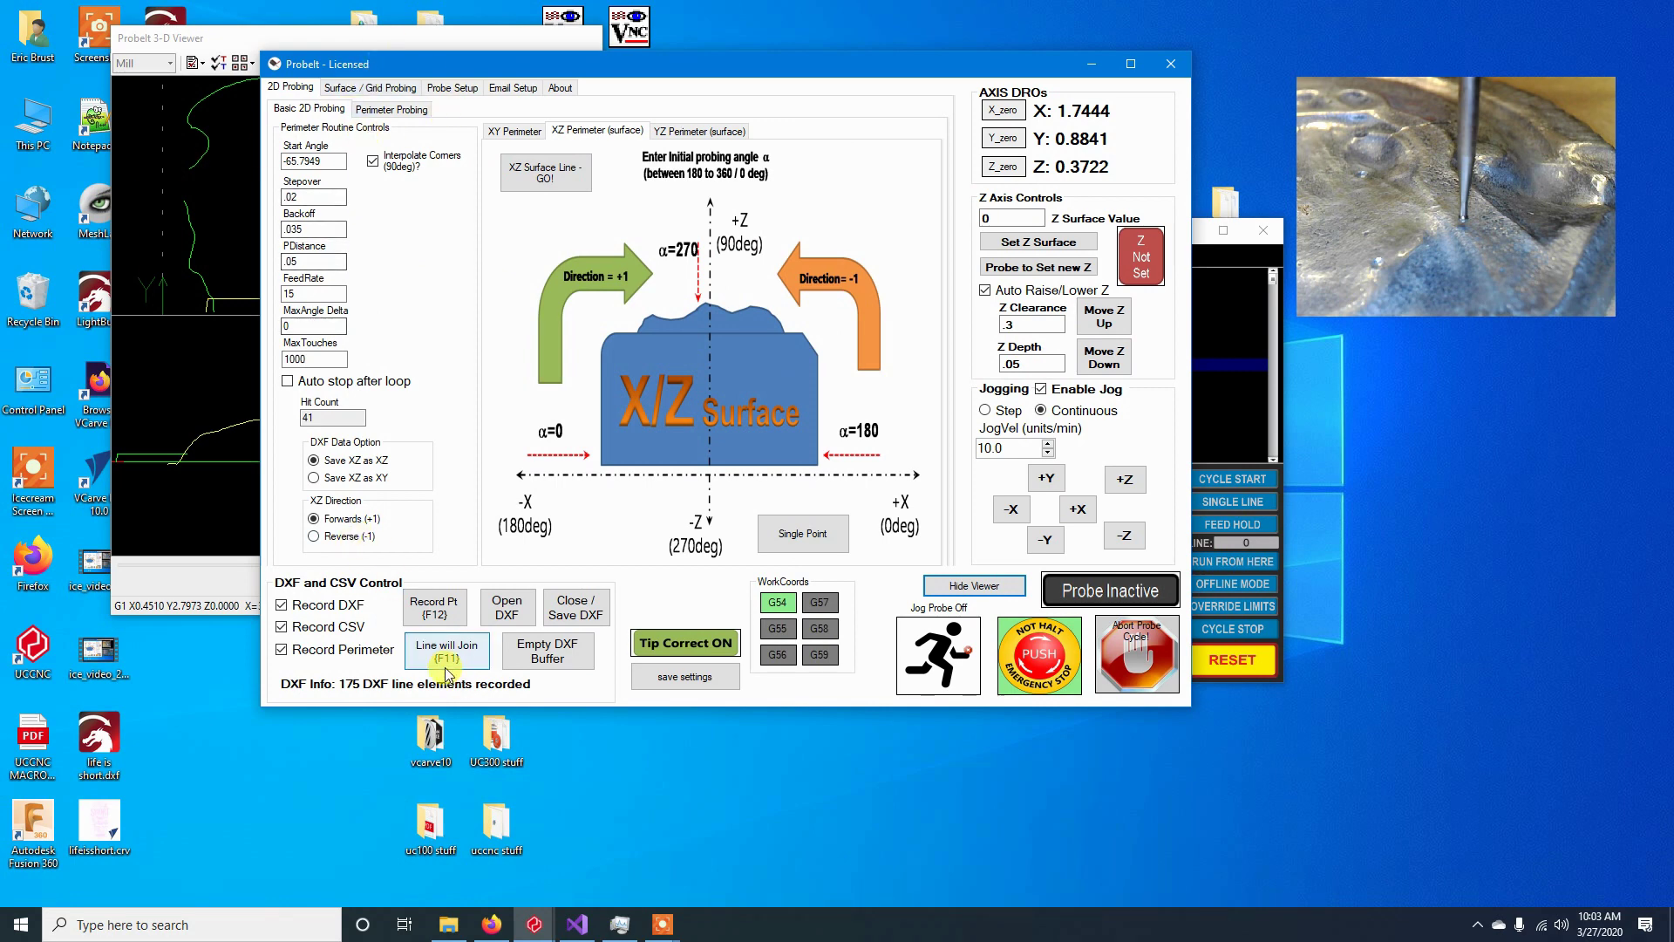
click(587, 614)
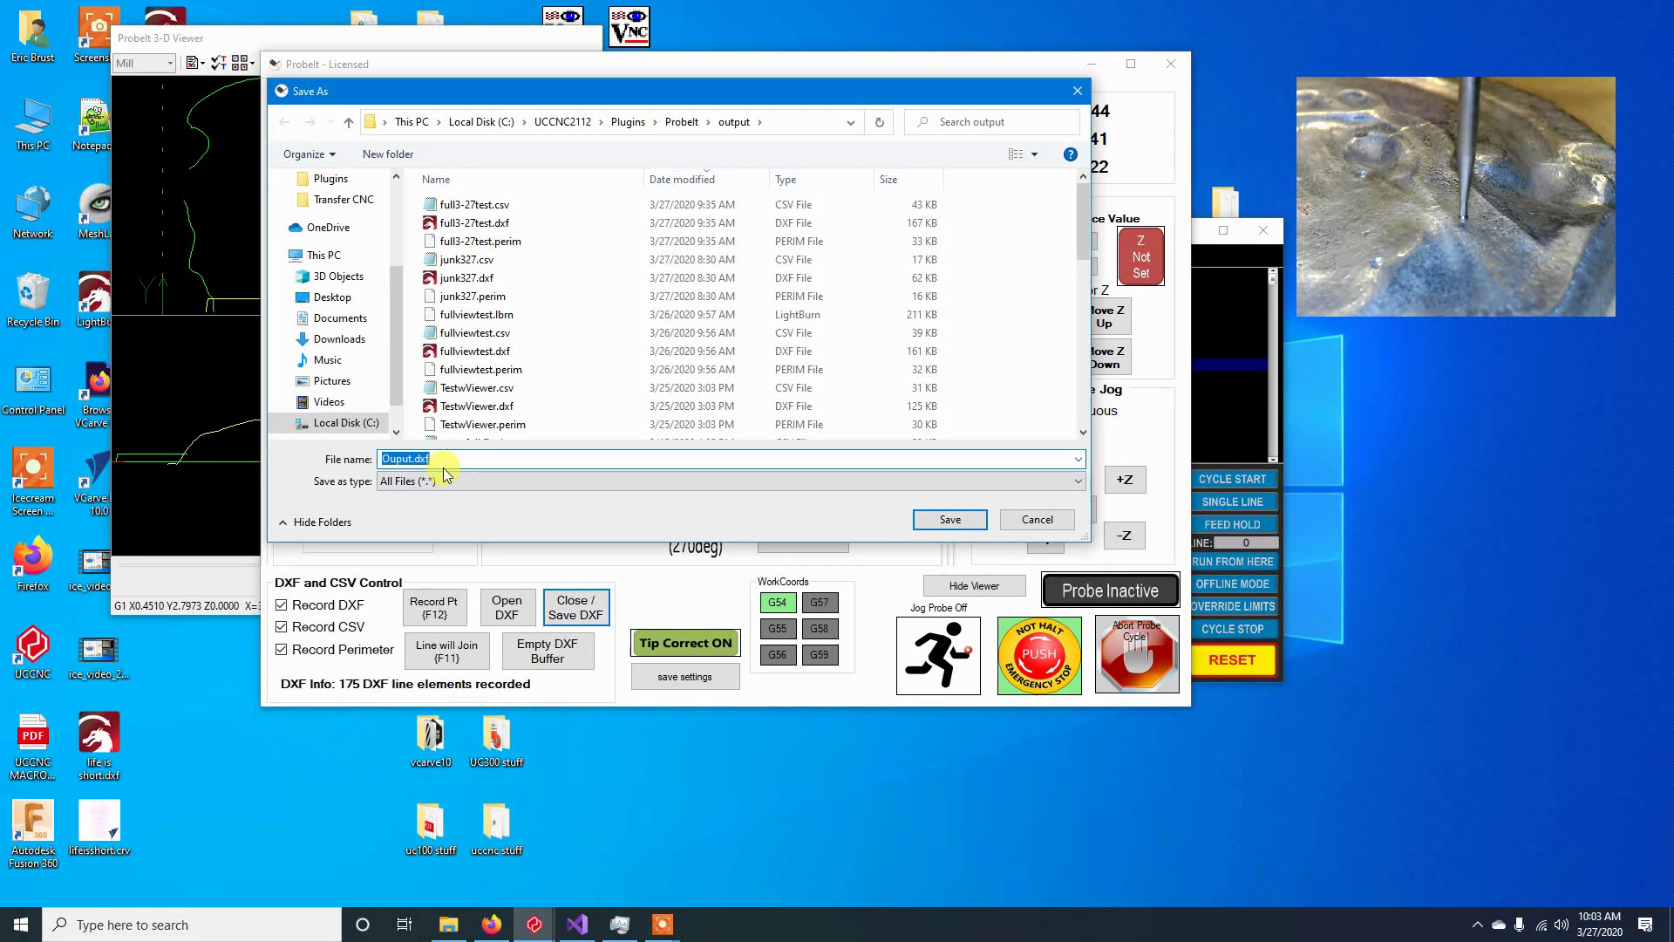
double_click(434, 456)
text(new327)
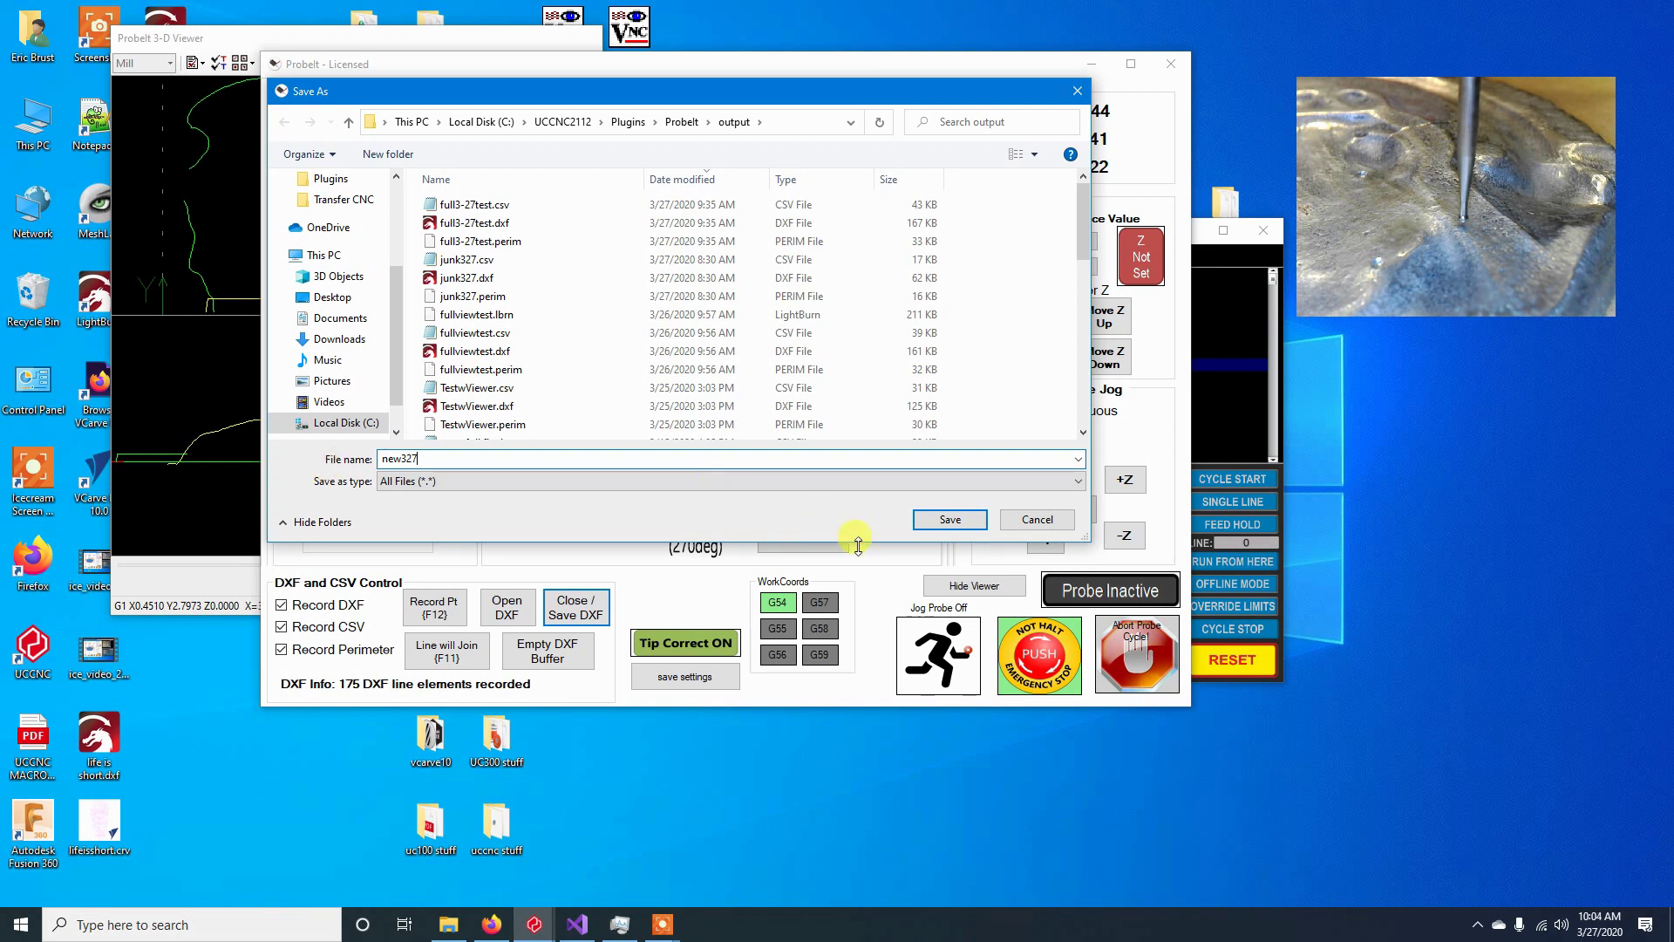
click(946, 521)
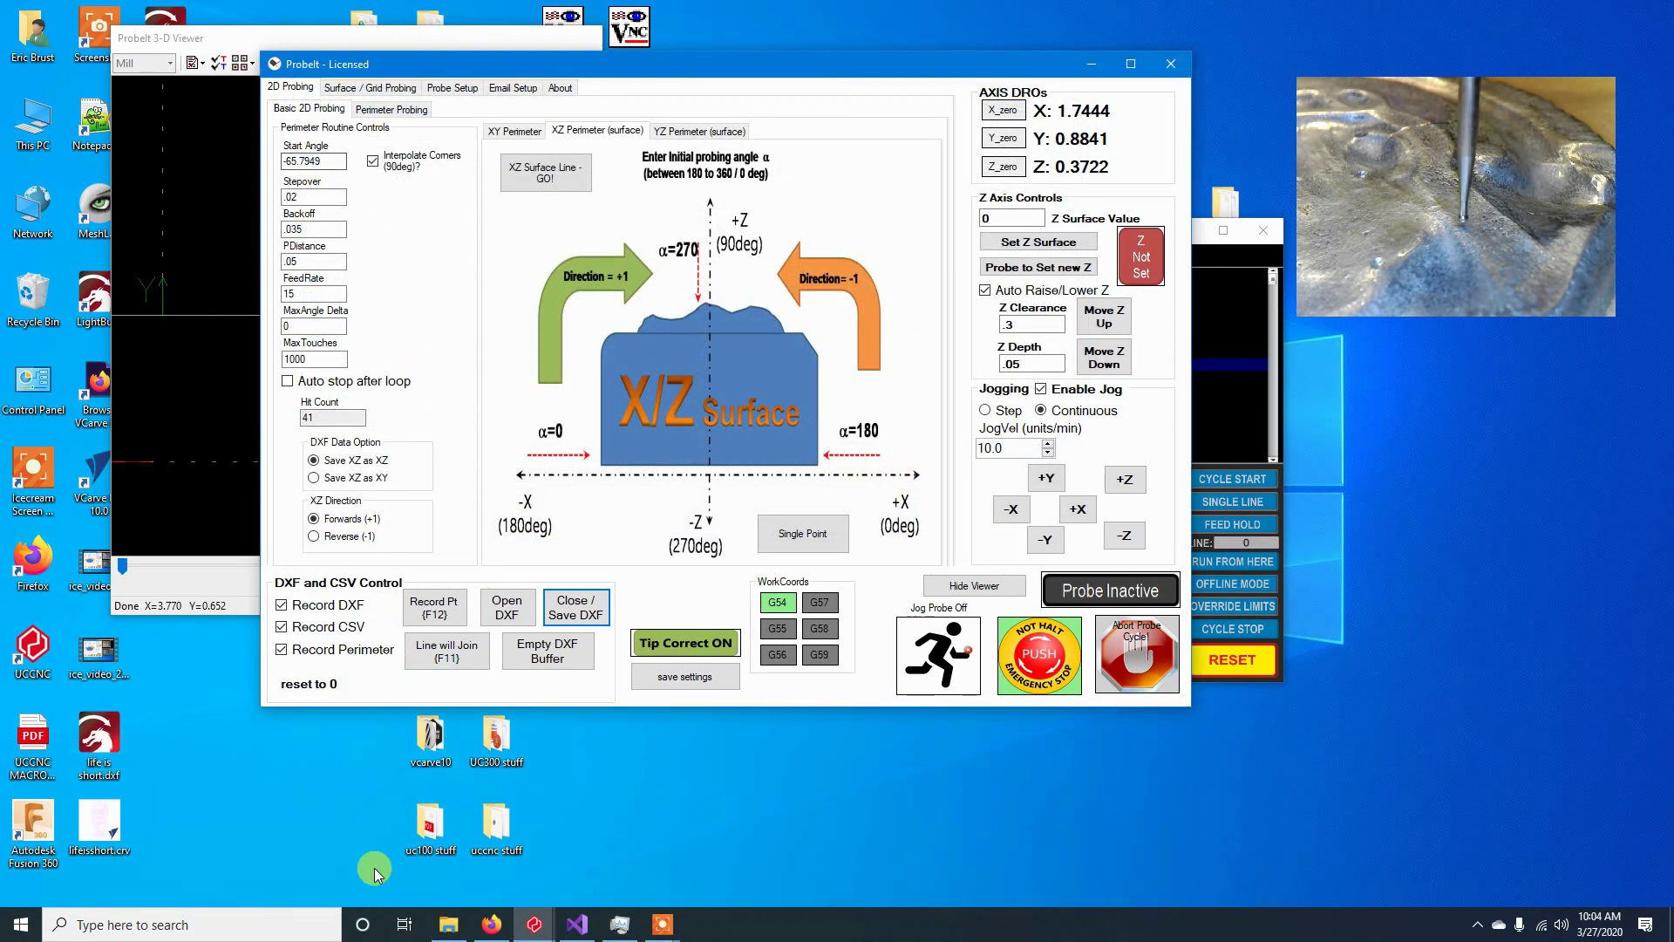
Step: Launch Autodesk Fusion 360 and hide the screen recorder's webcam overlay
double_click(44, 824)
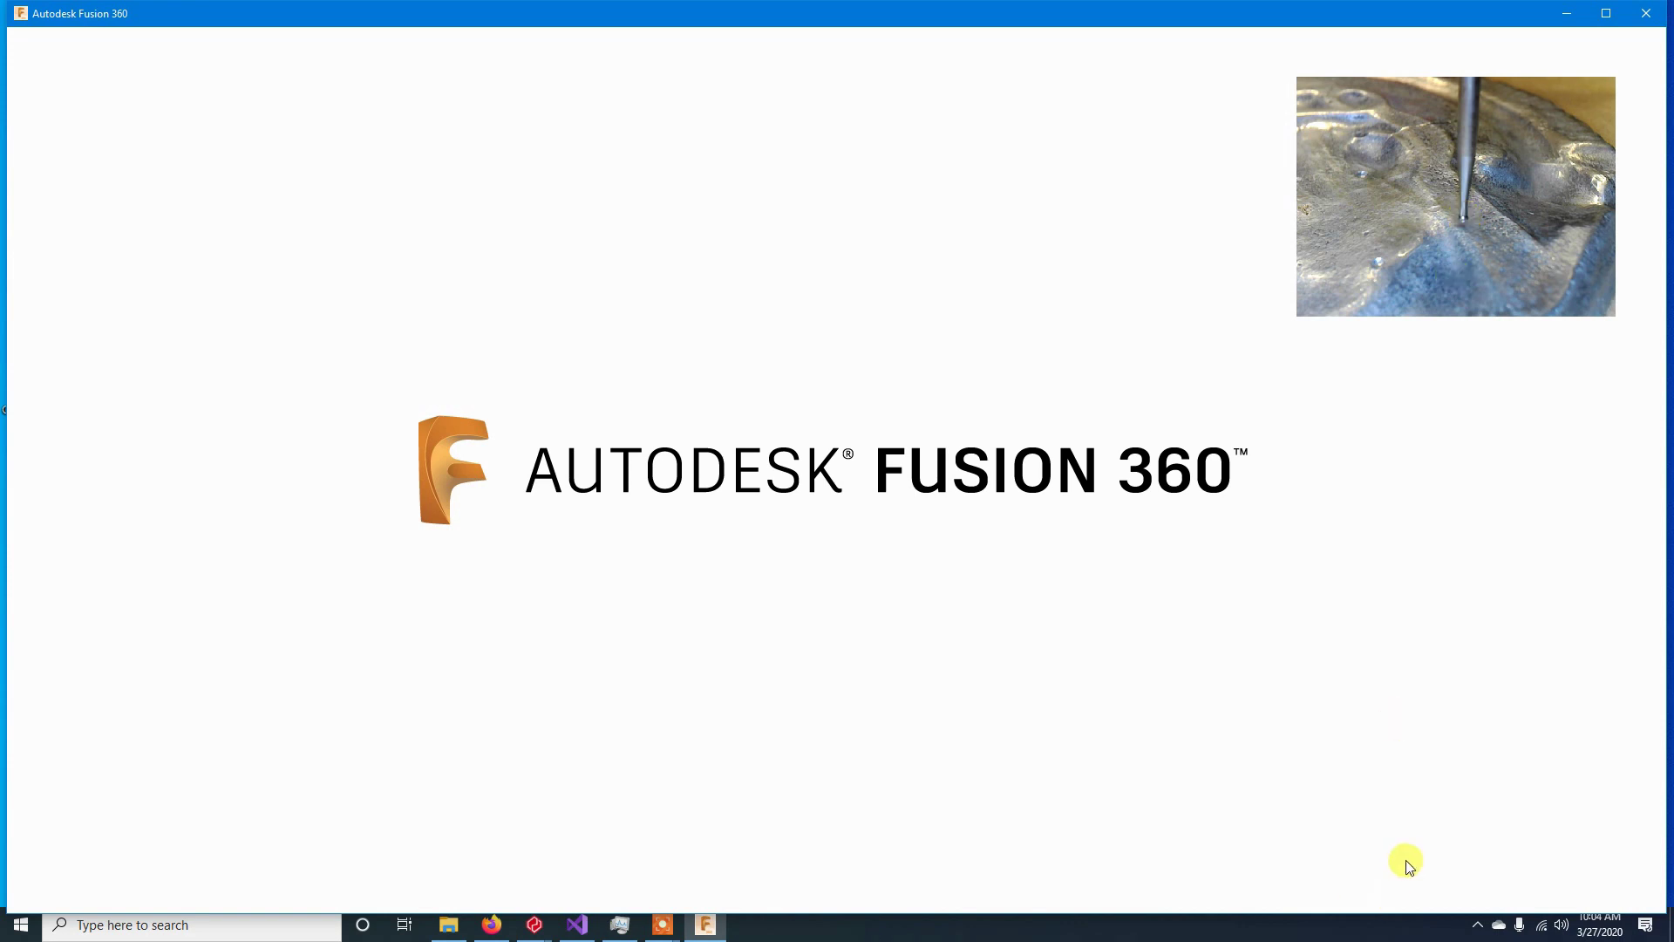
click(1475, 924)
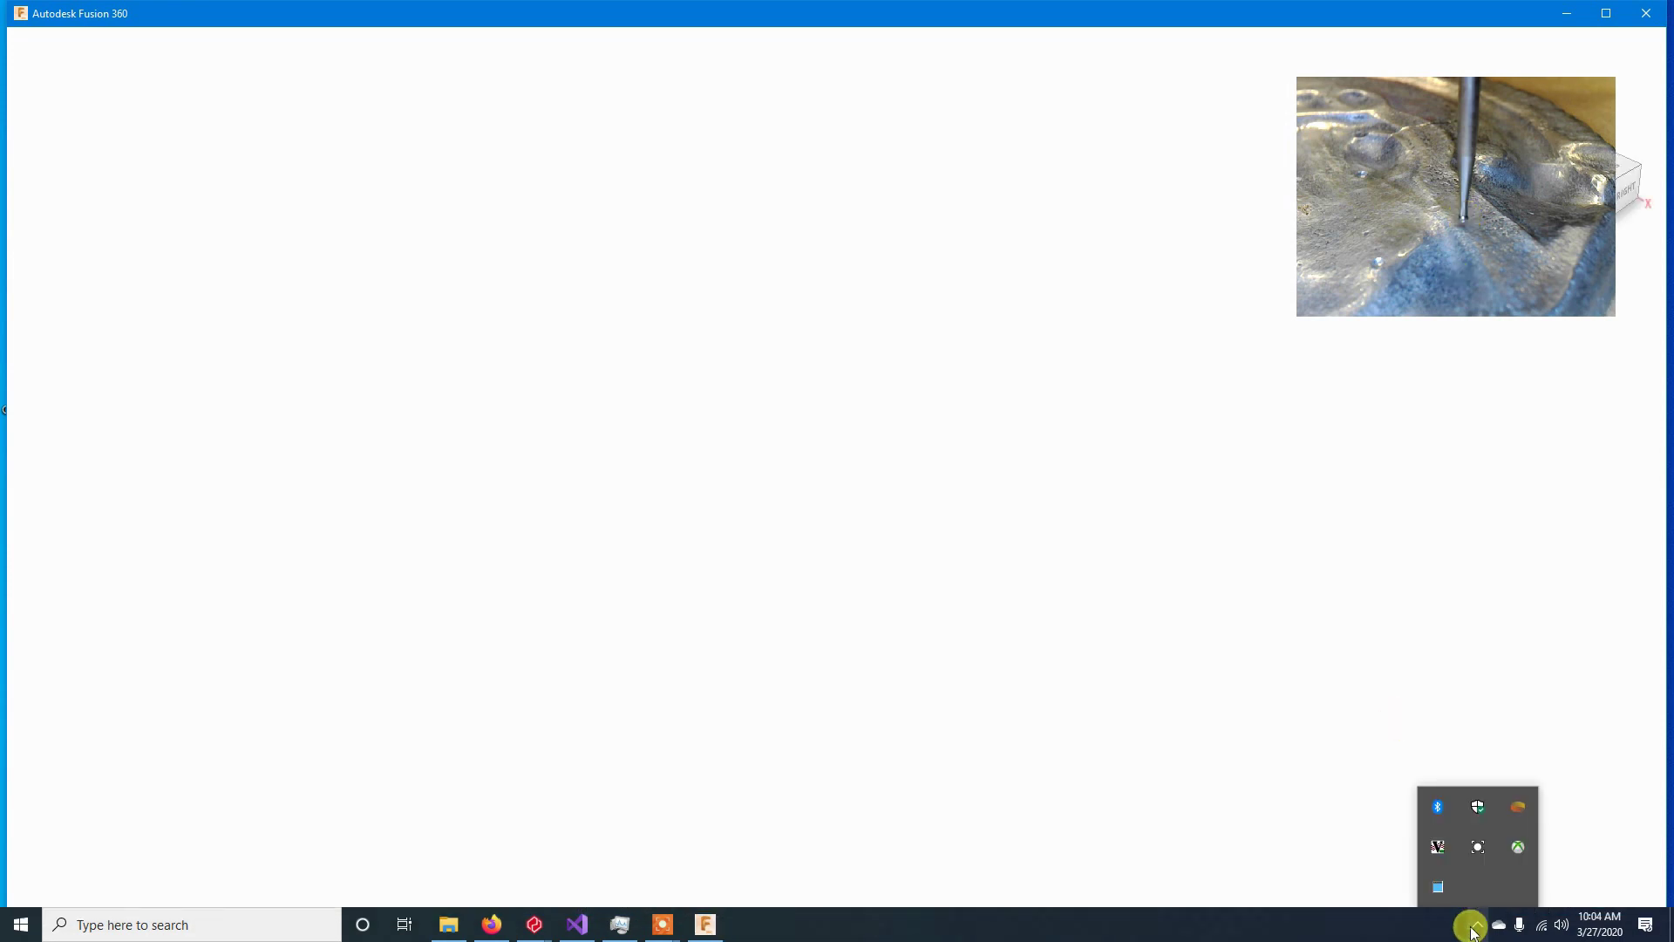
click(1482, 846)
click(1569, 895)
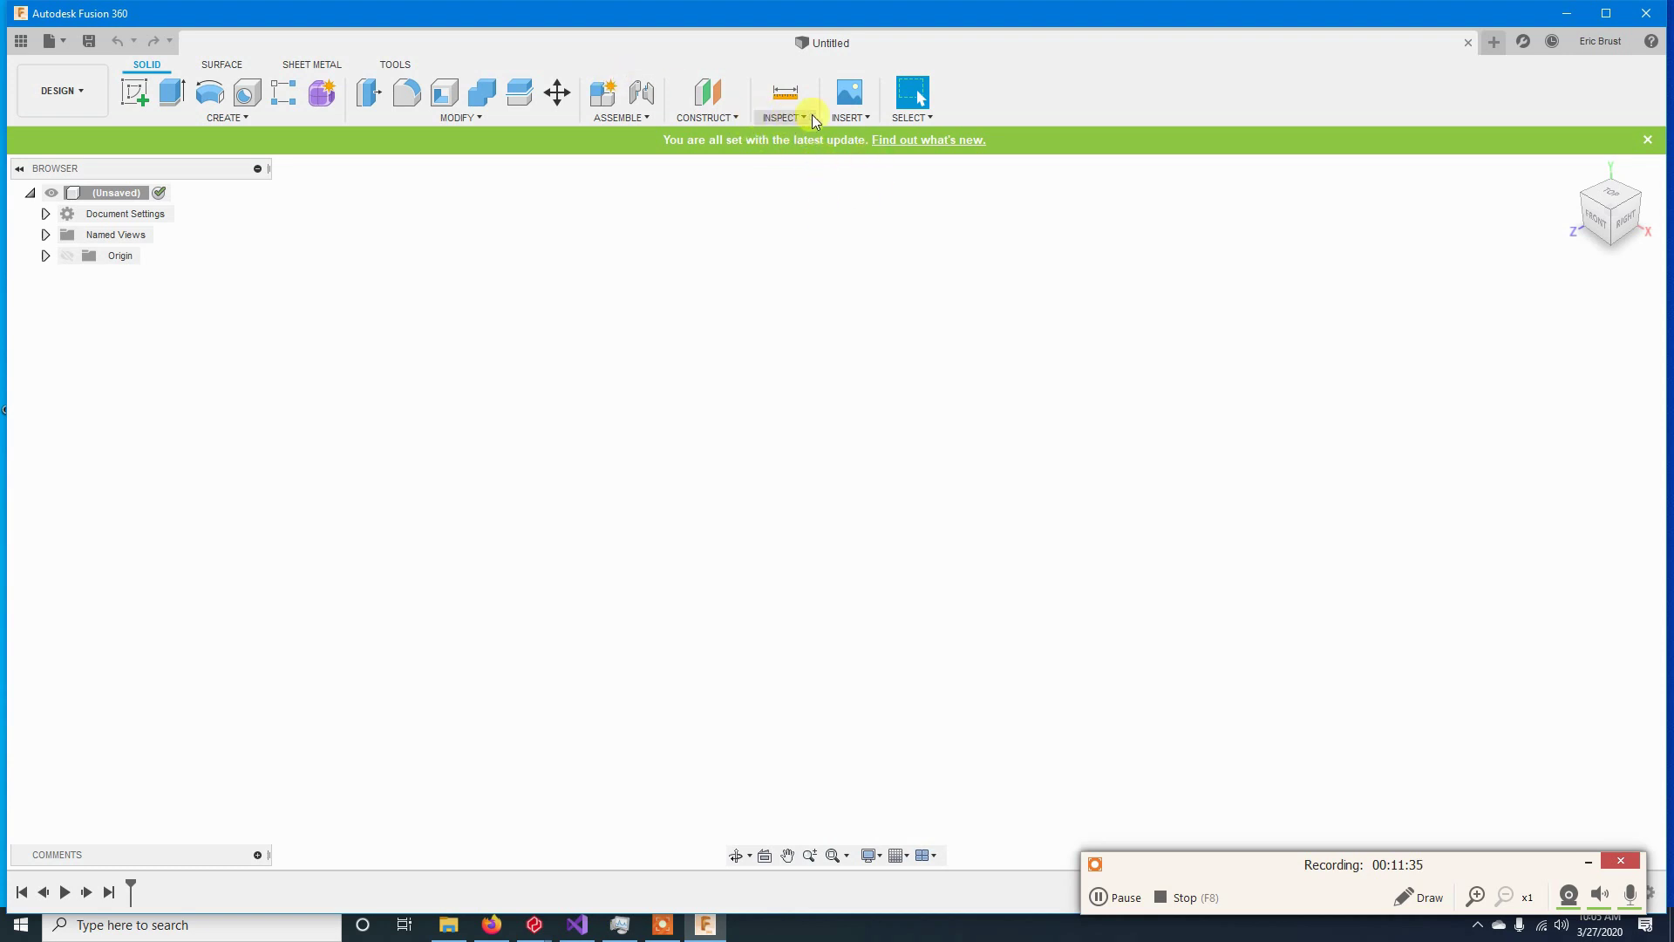
Step: Load new327.dxf with Insert DXF on the horizontal origin plane as a single sketch and examine the previewed curves from several angles
click(851, 117)
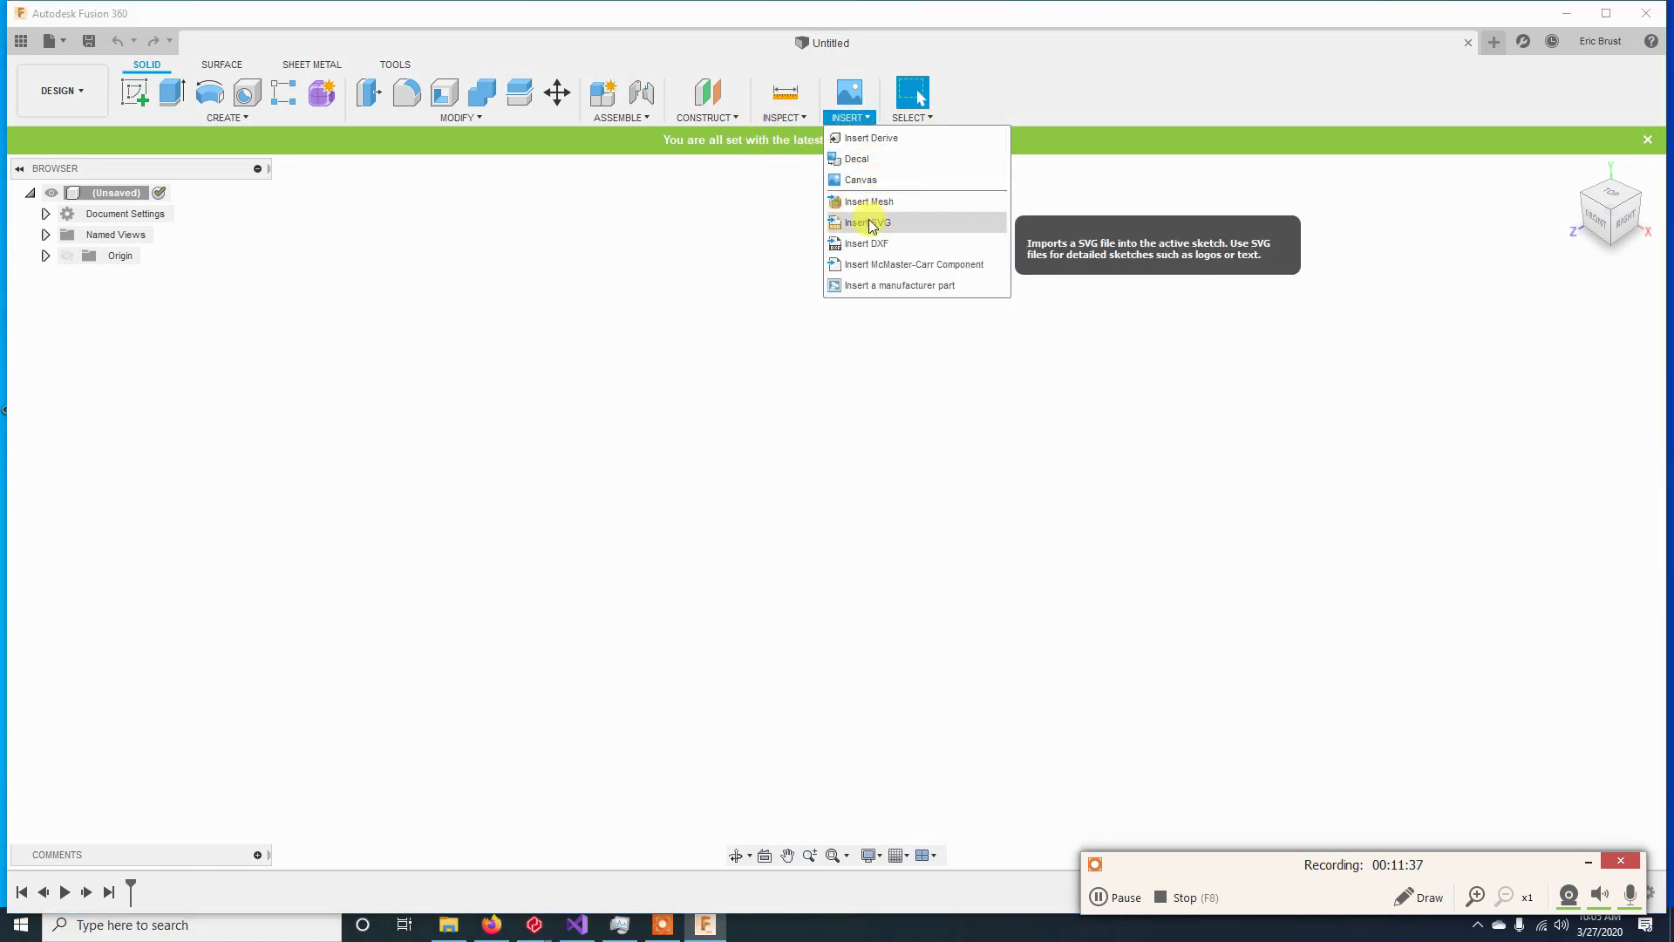
click(856, 244)
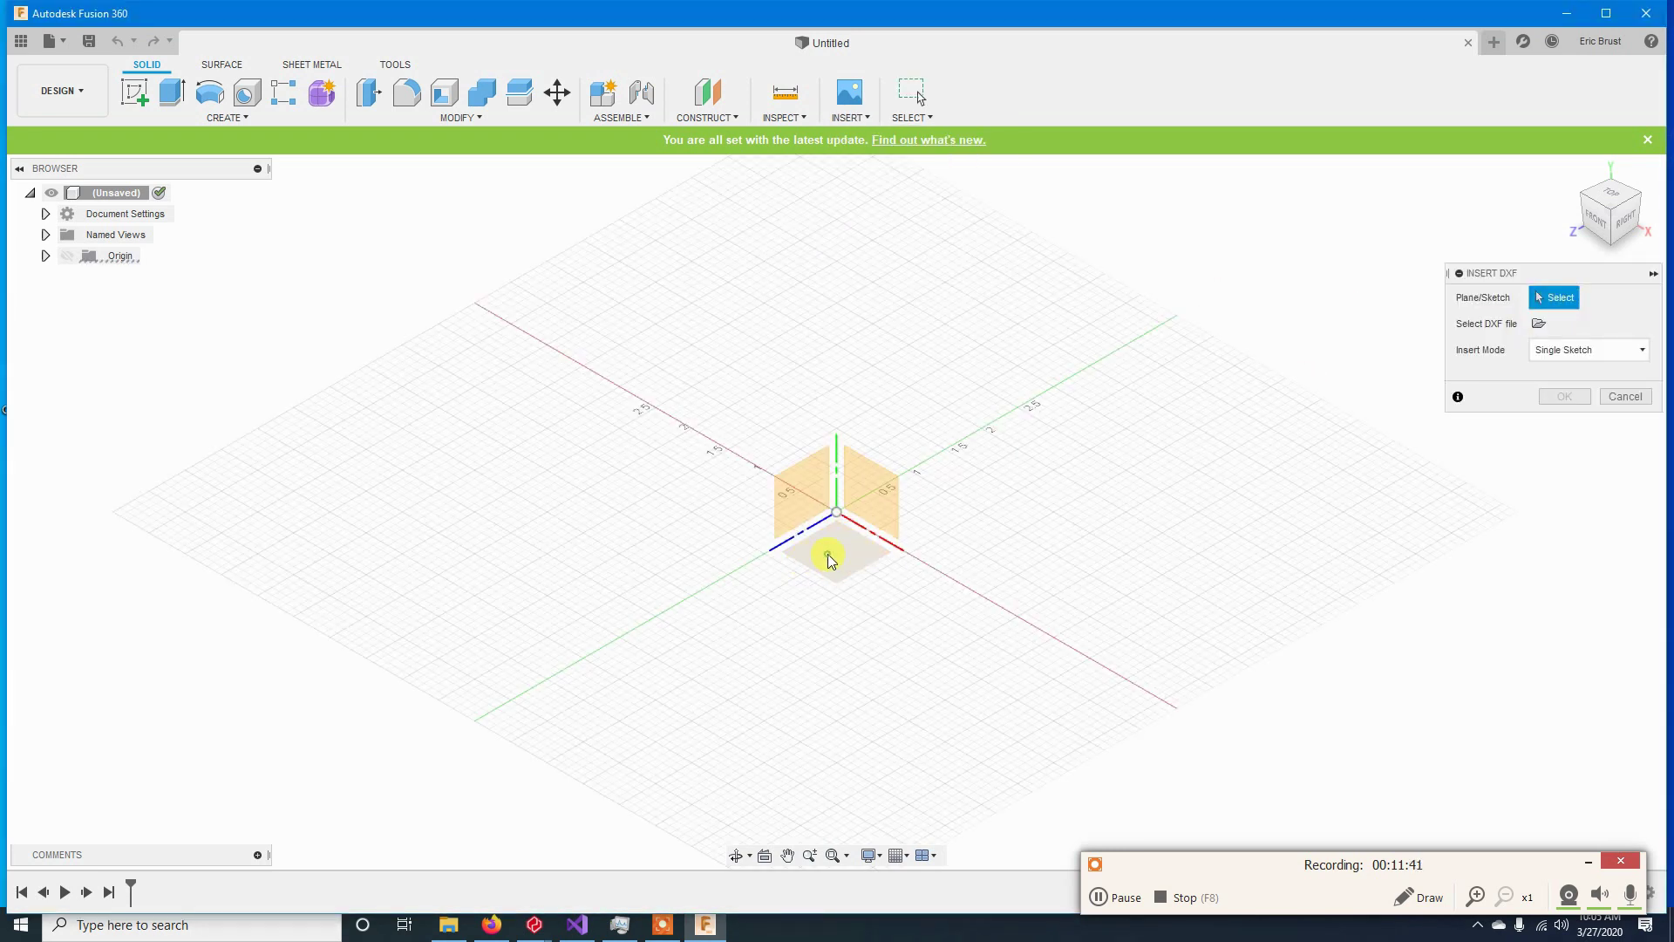
click(830, 561)
click(1539, 325)
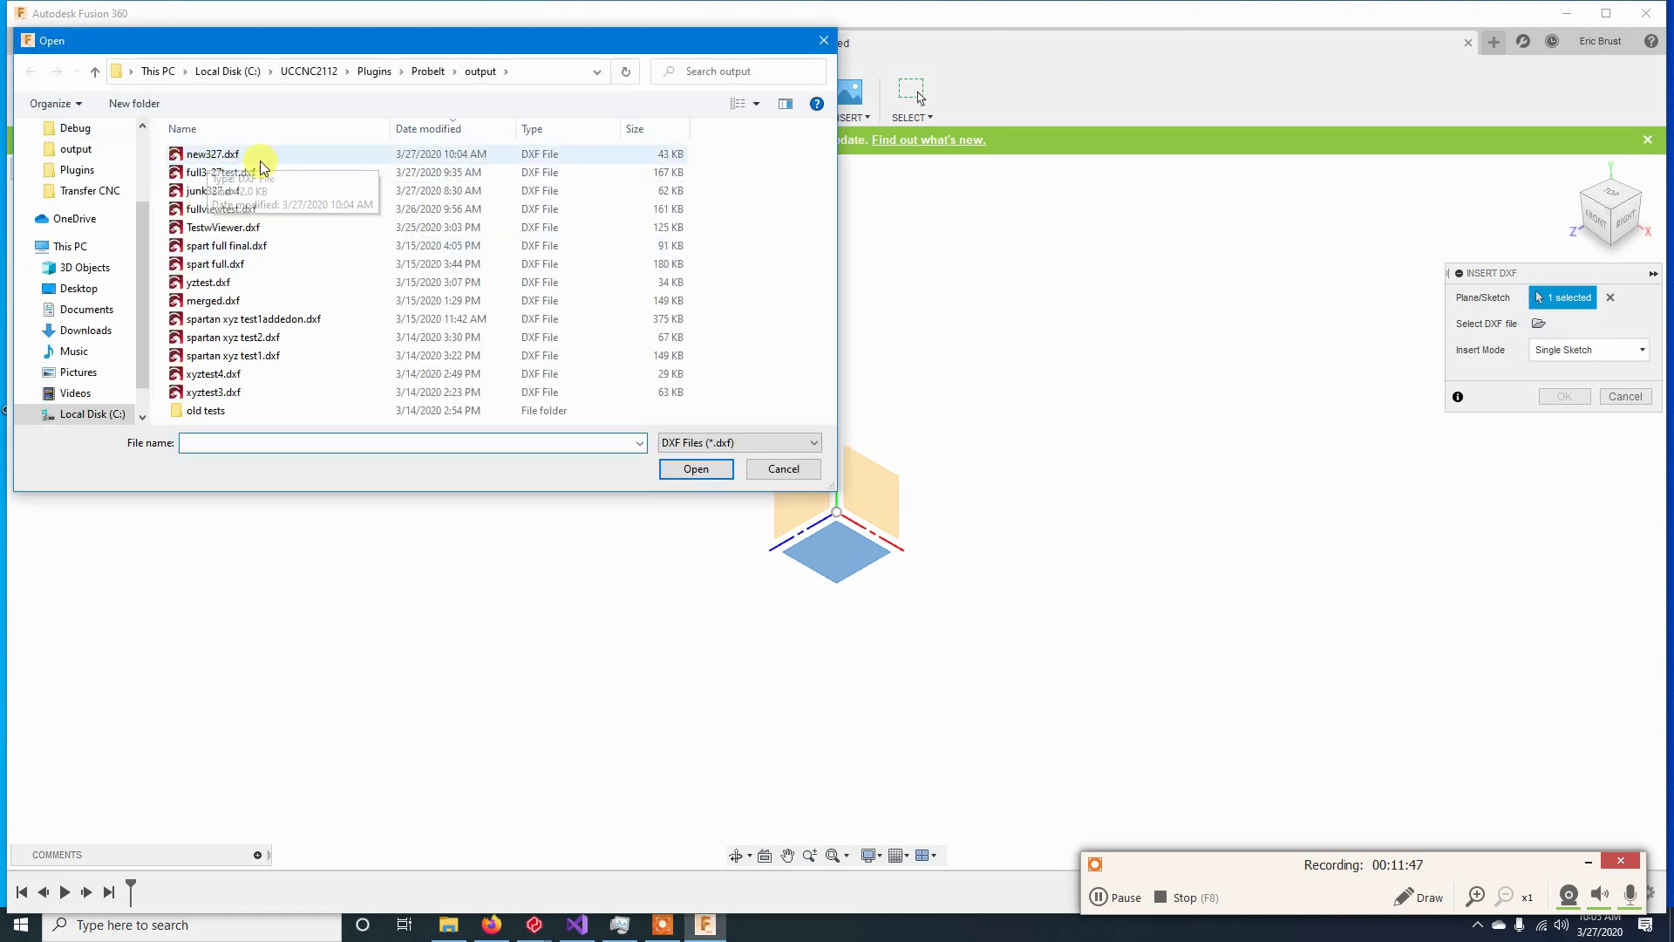
double_click(213, 154)
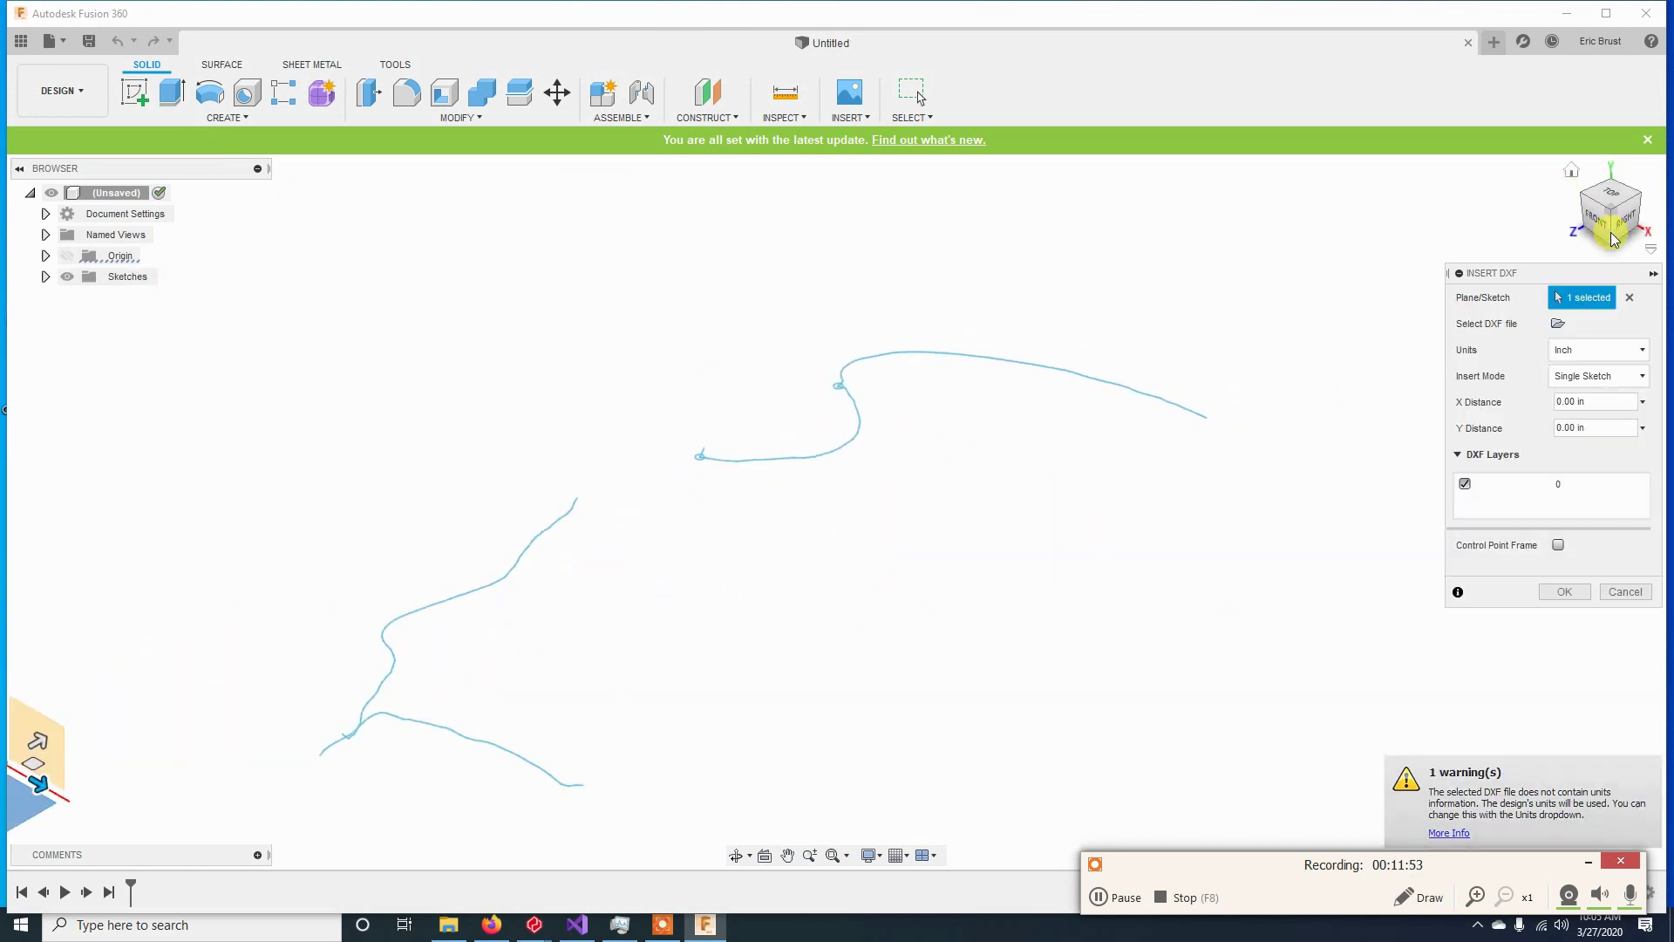
mouse_move(1620, 217)
mouse_down()
mouse_move(1654, 232)
mouse_move(1566, 245)
mouse_move(1645, 224)
mouse_up()
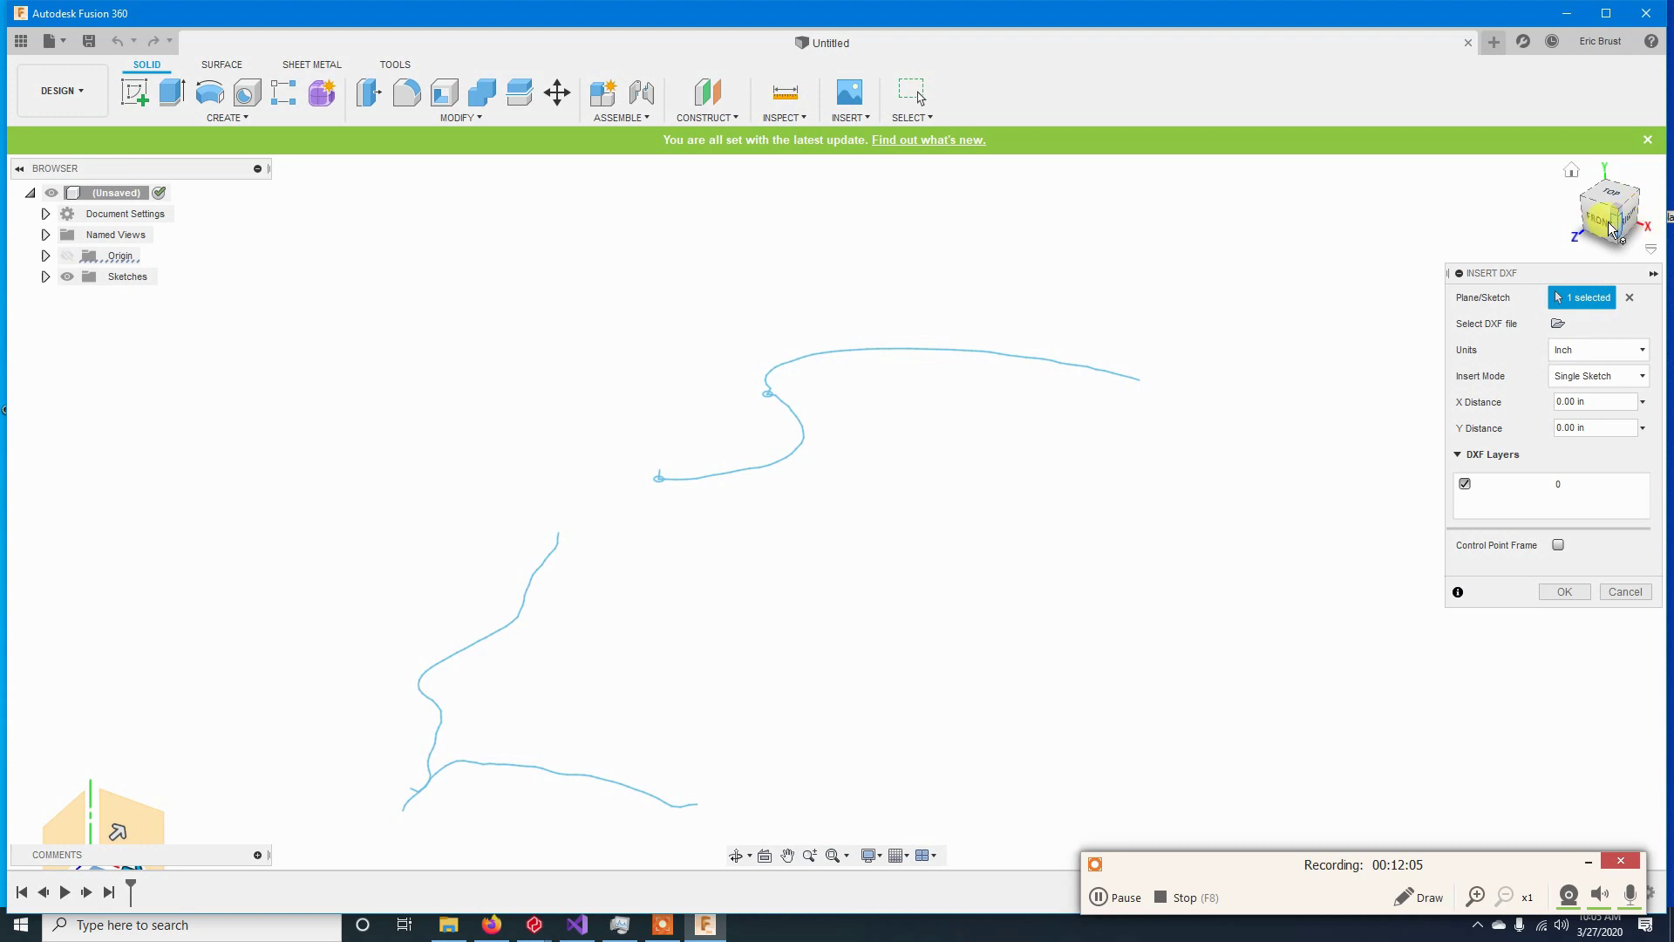
click(1612, 228)
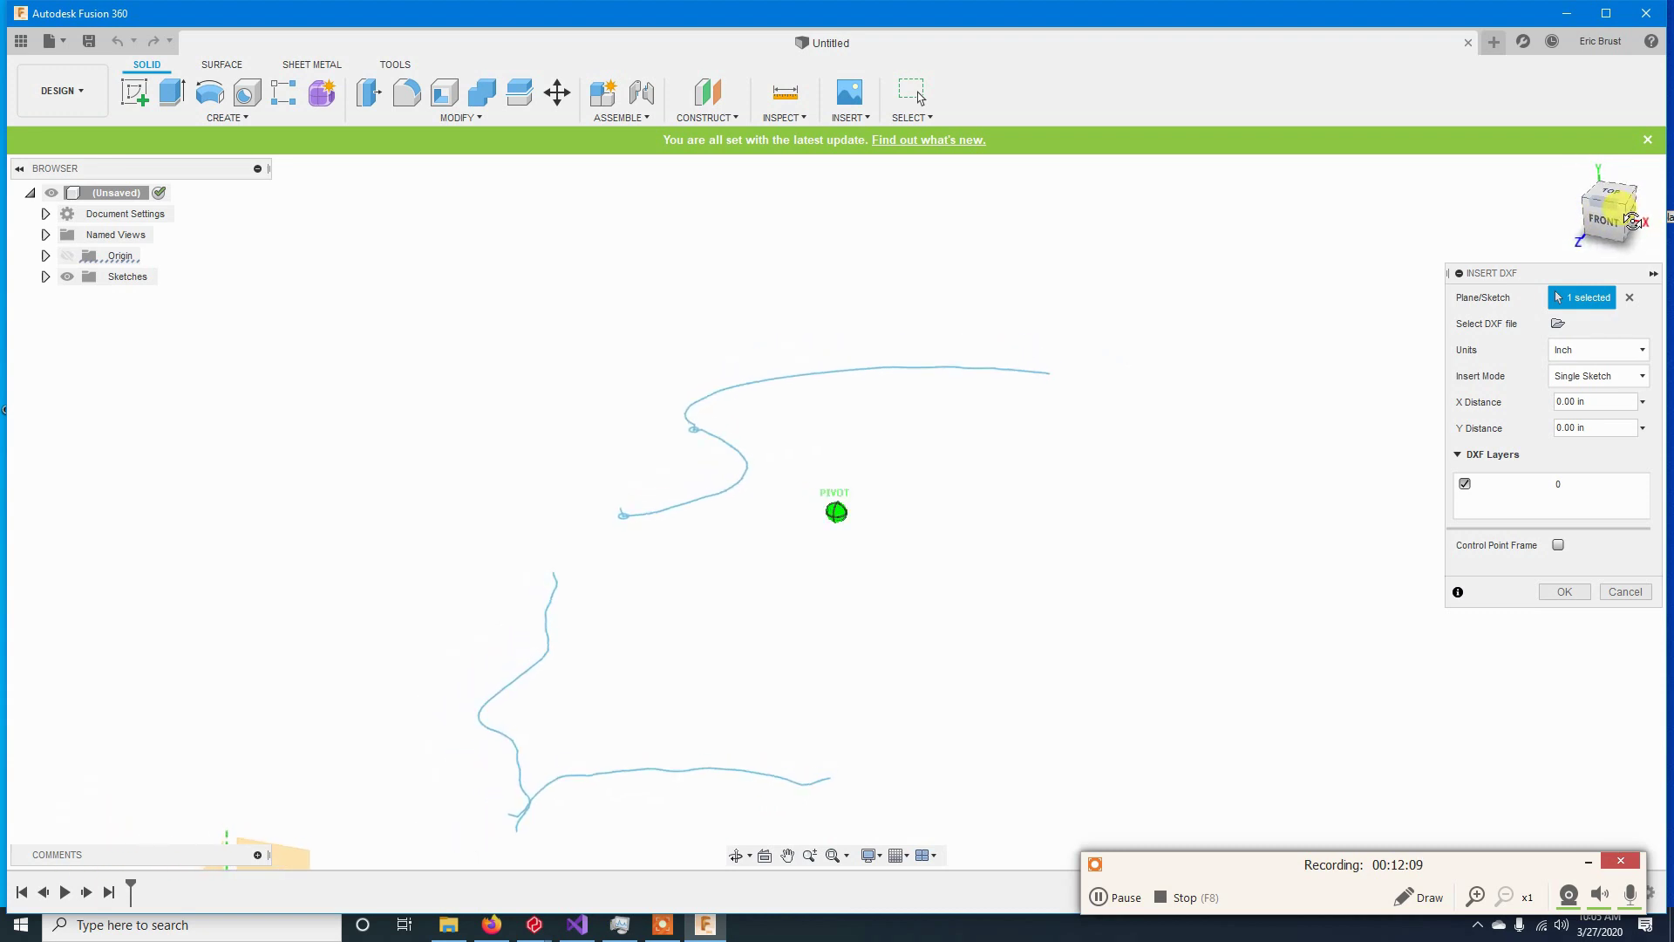
mouse_move(1631, 220)
mouse_down()
mouse_move(1571, 226)
mouse_move(1596, 218)
mouse_up()
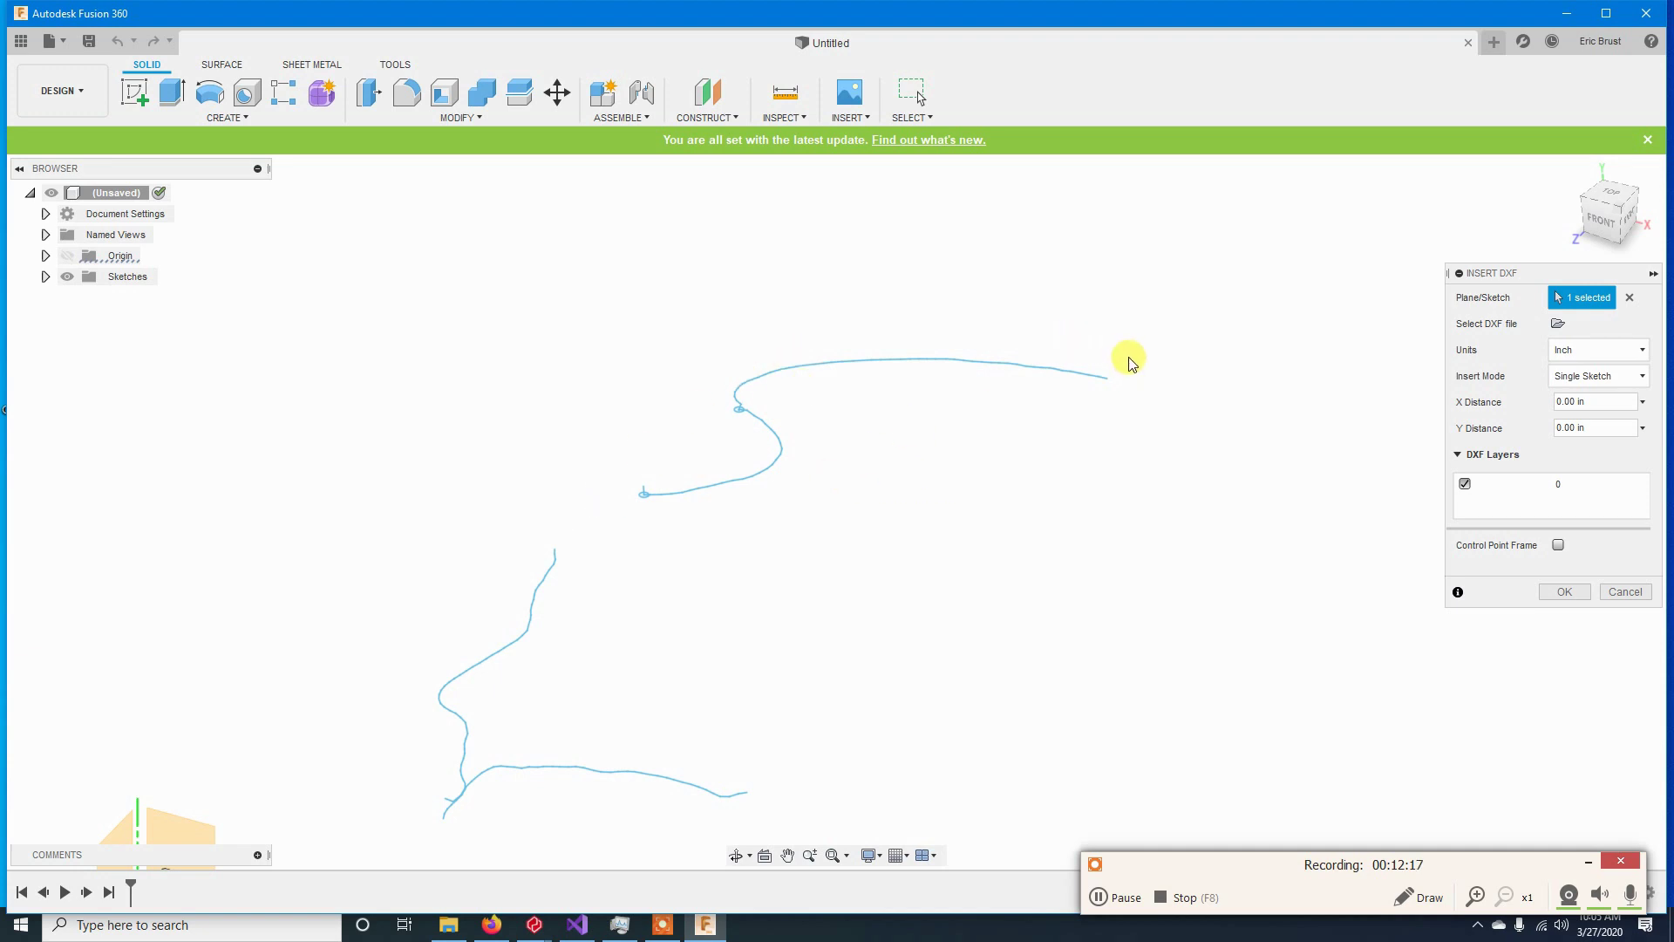
Step: Switch back to ProbeIt, place its window beside the 3-D Viewer and show the Basic 2D Probing routines
click(1567, 15)
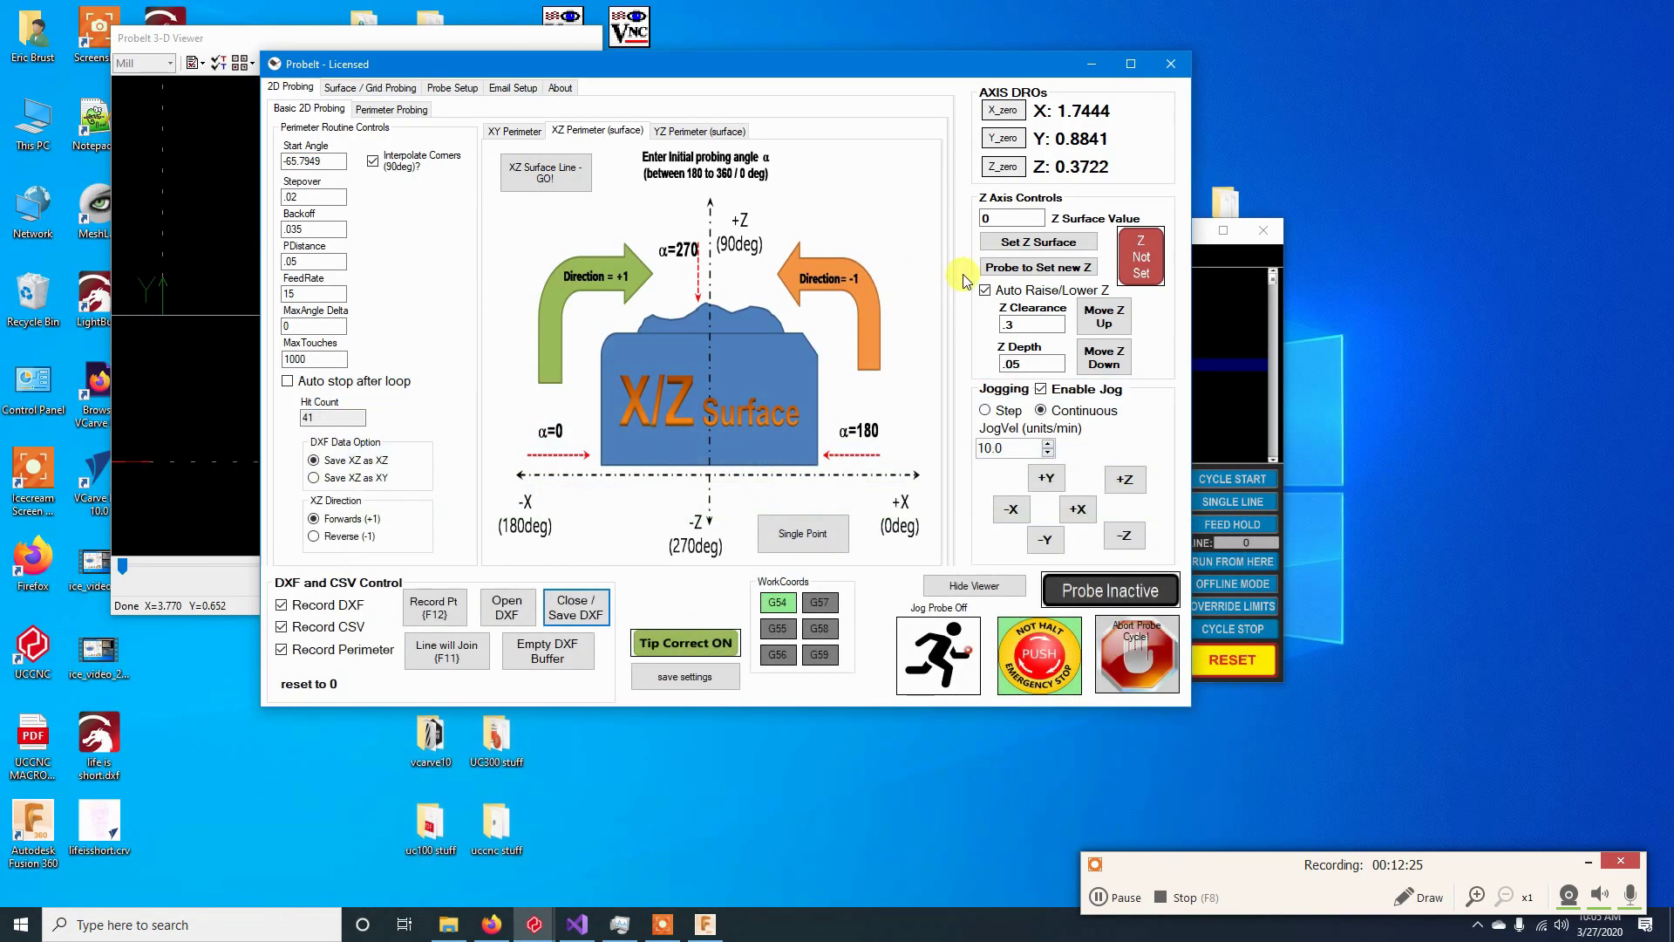
click(379, 42)
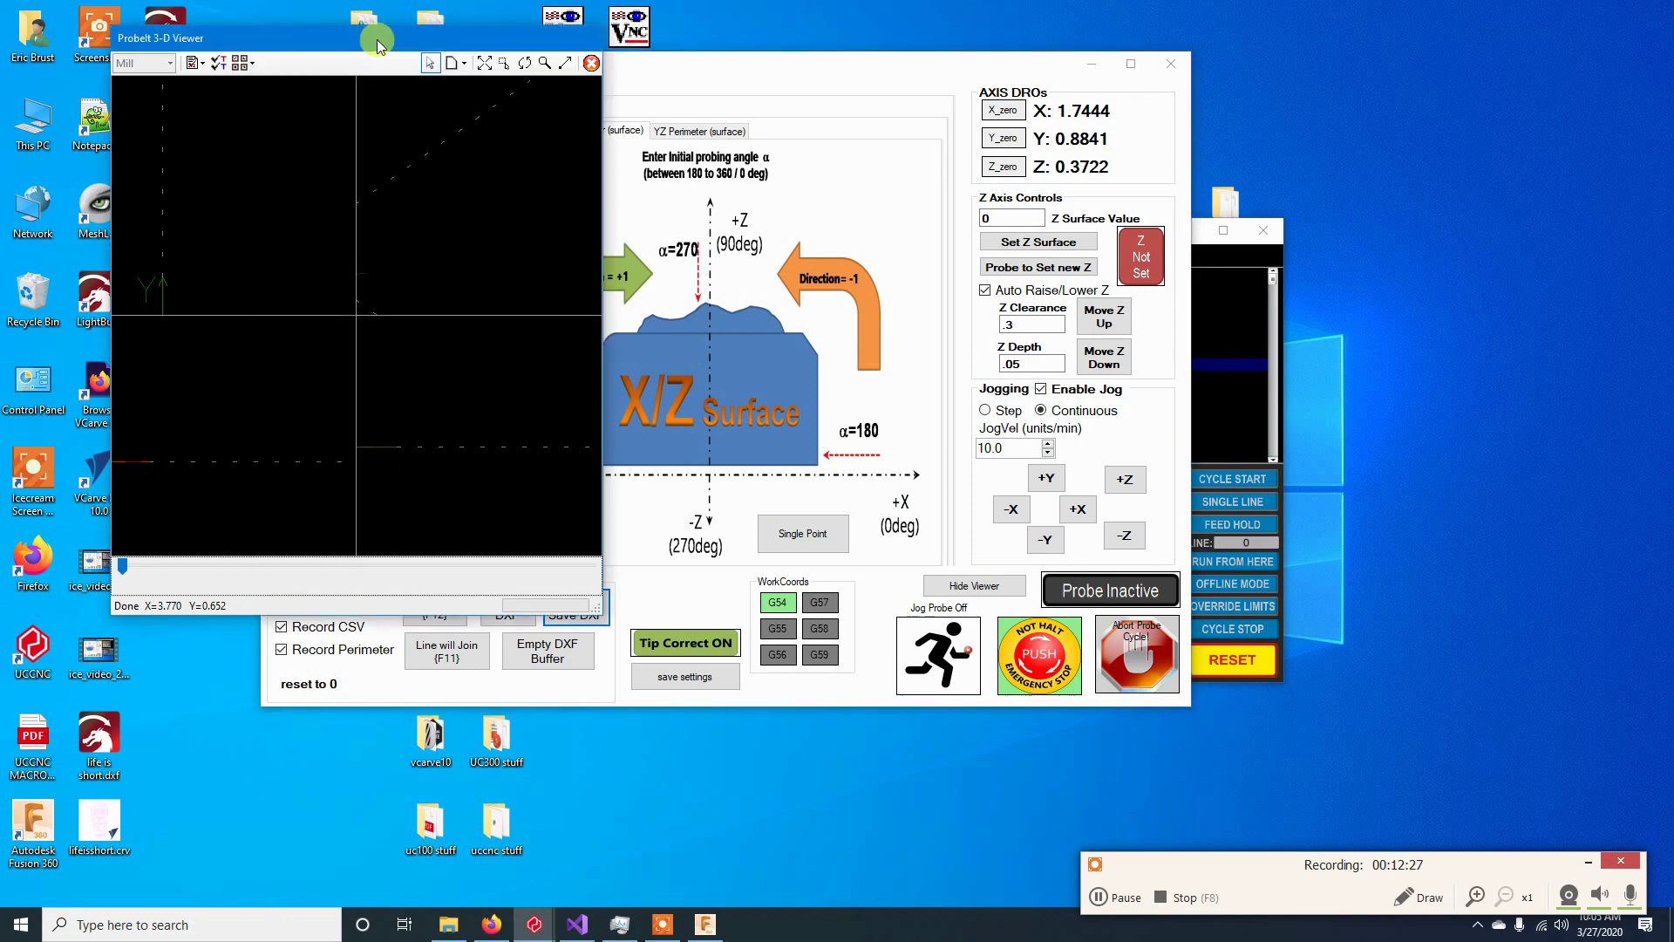
click(811, 74)
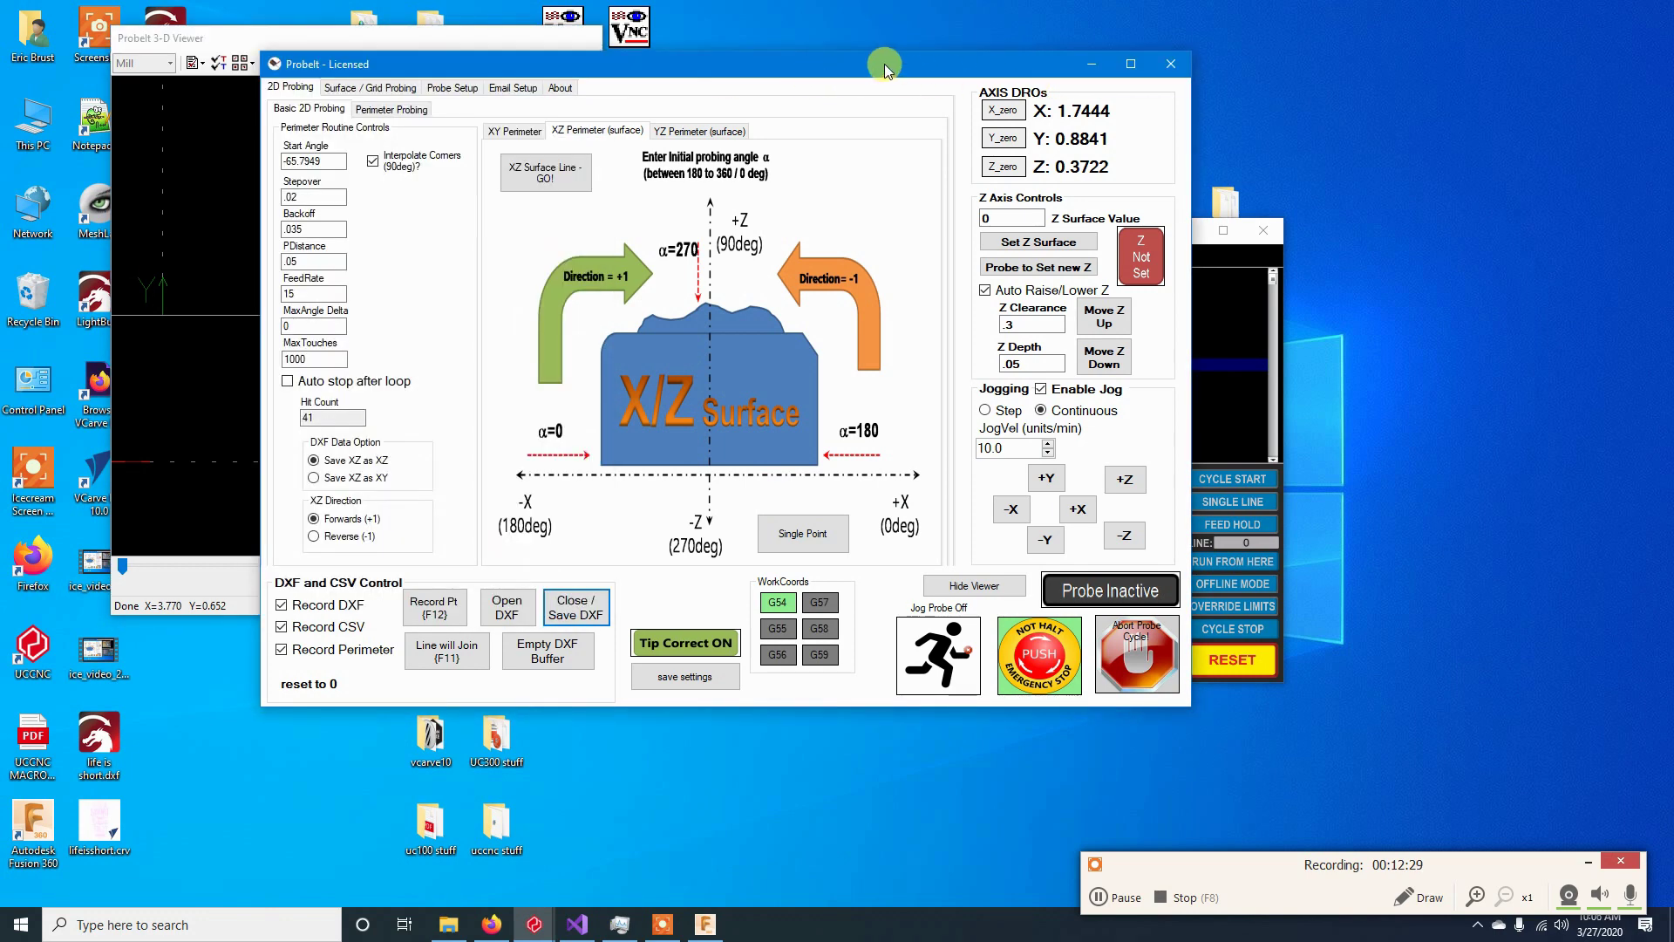
drag(884, 65, 1273, 57)
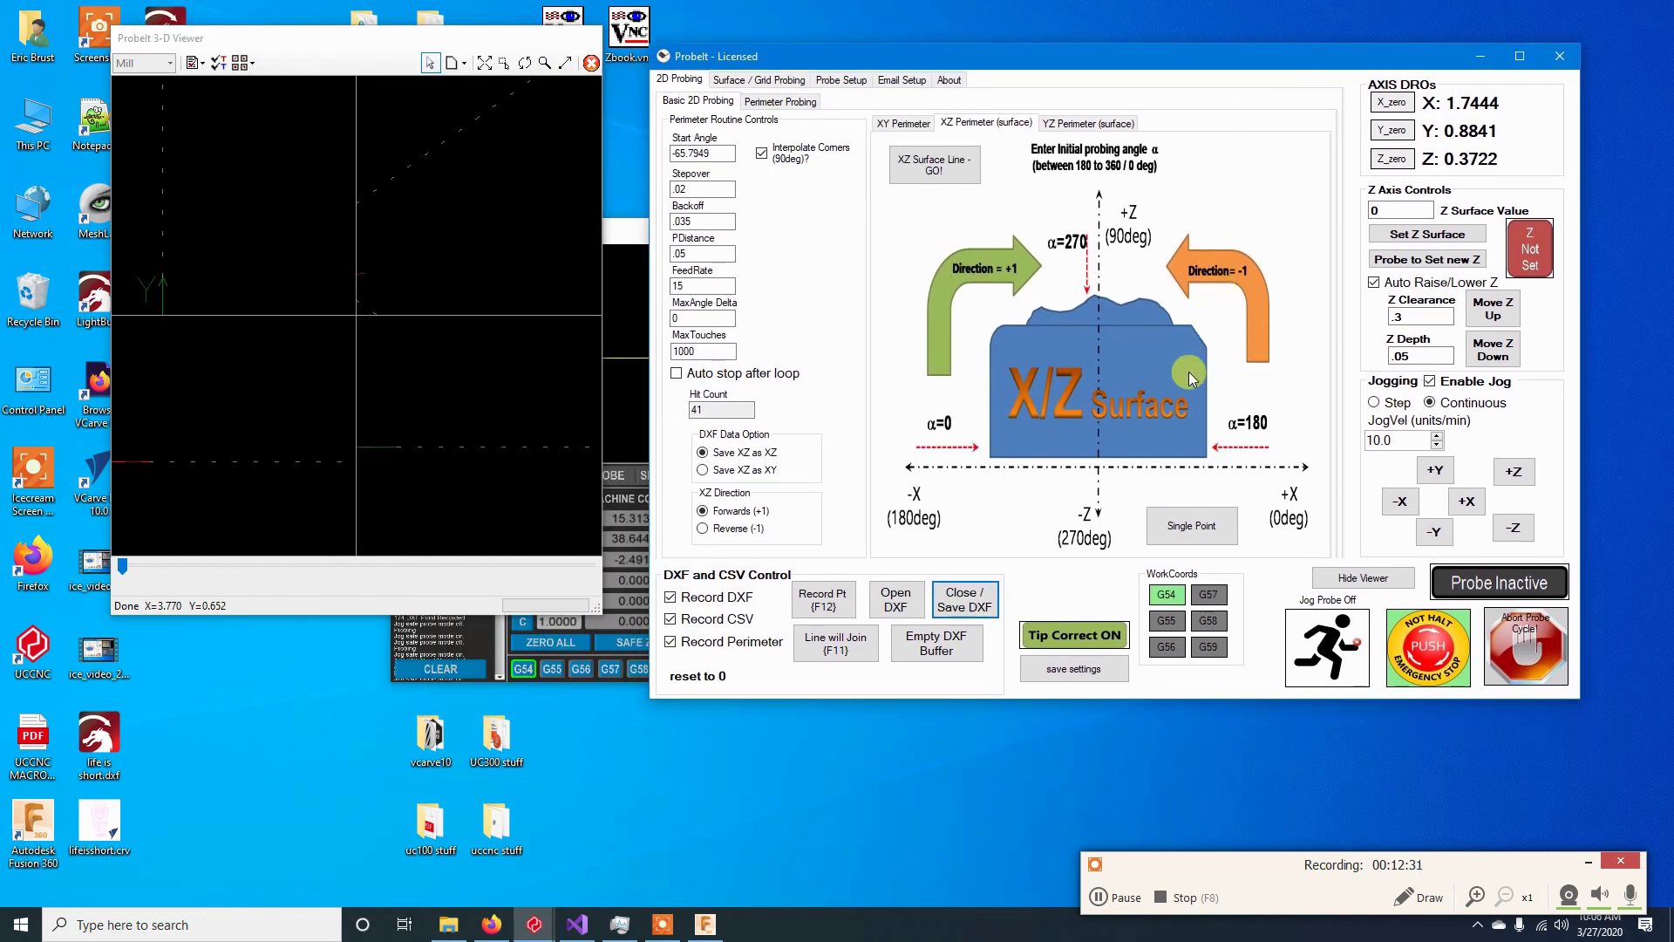
click(779, 101)
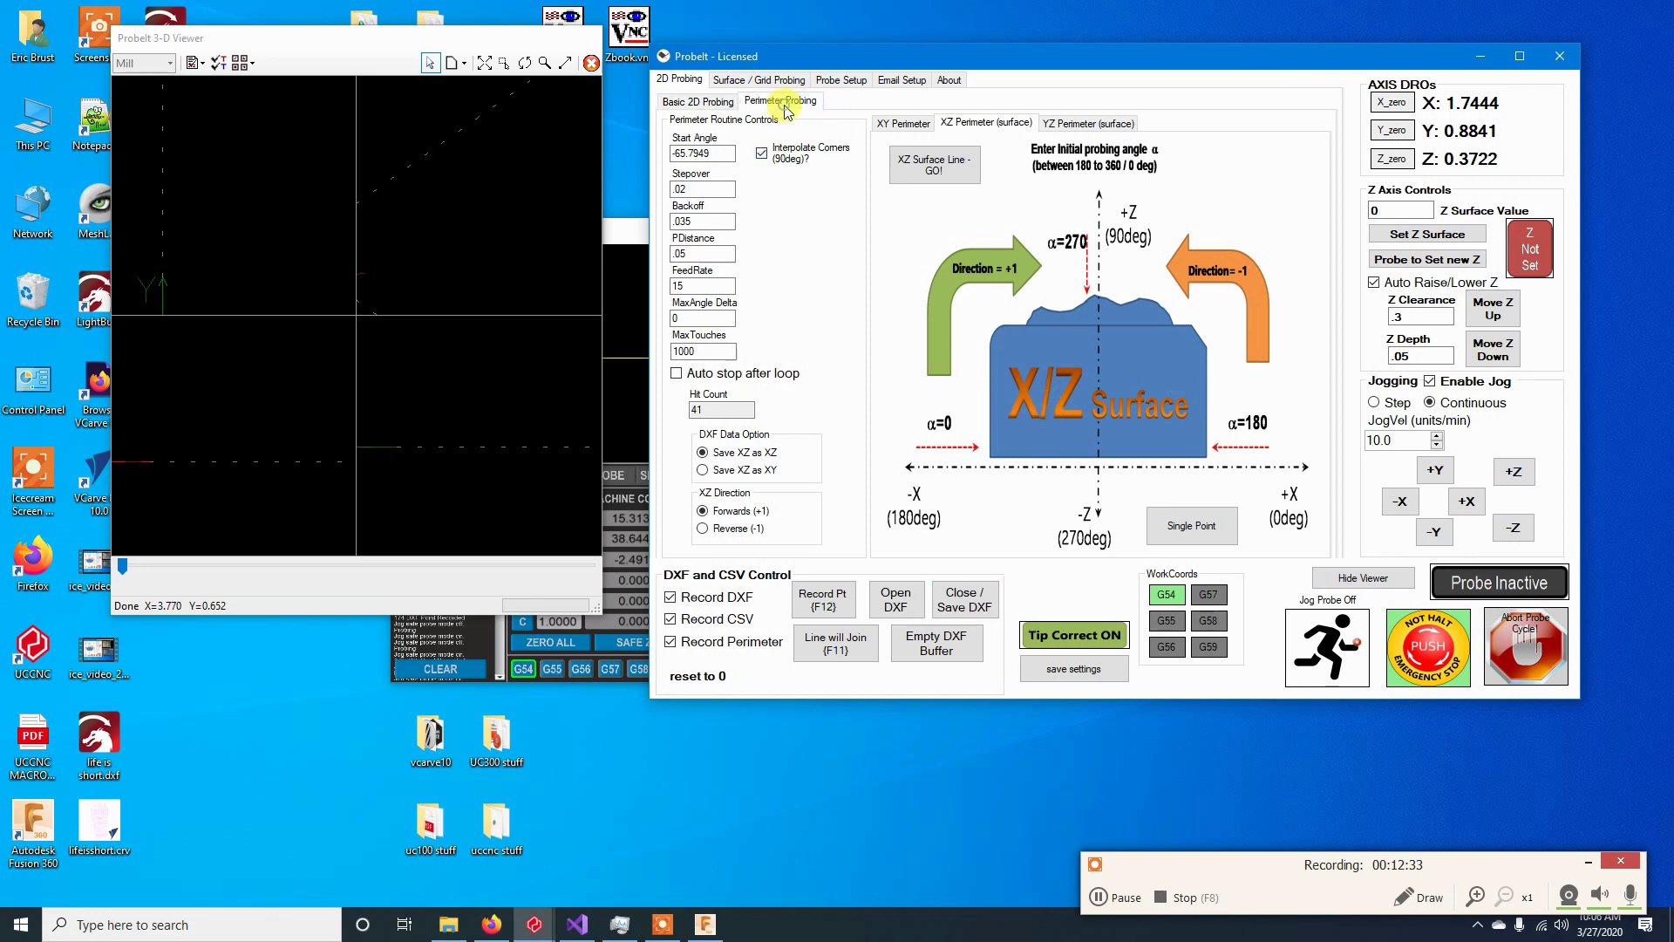
click(714, 102)
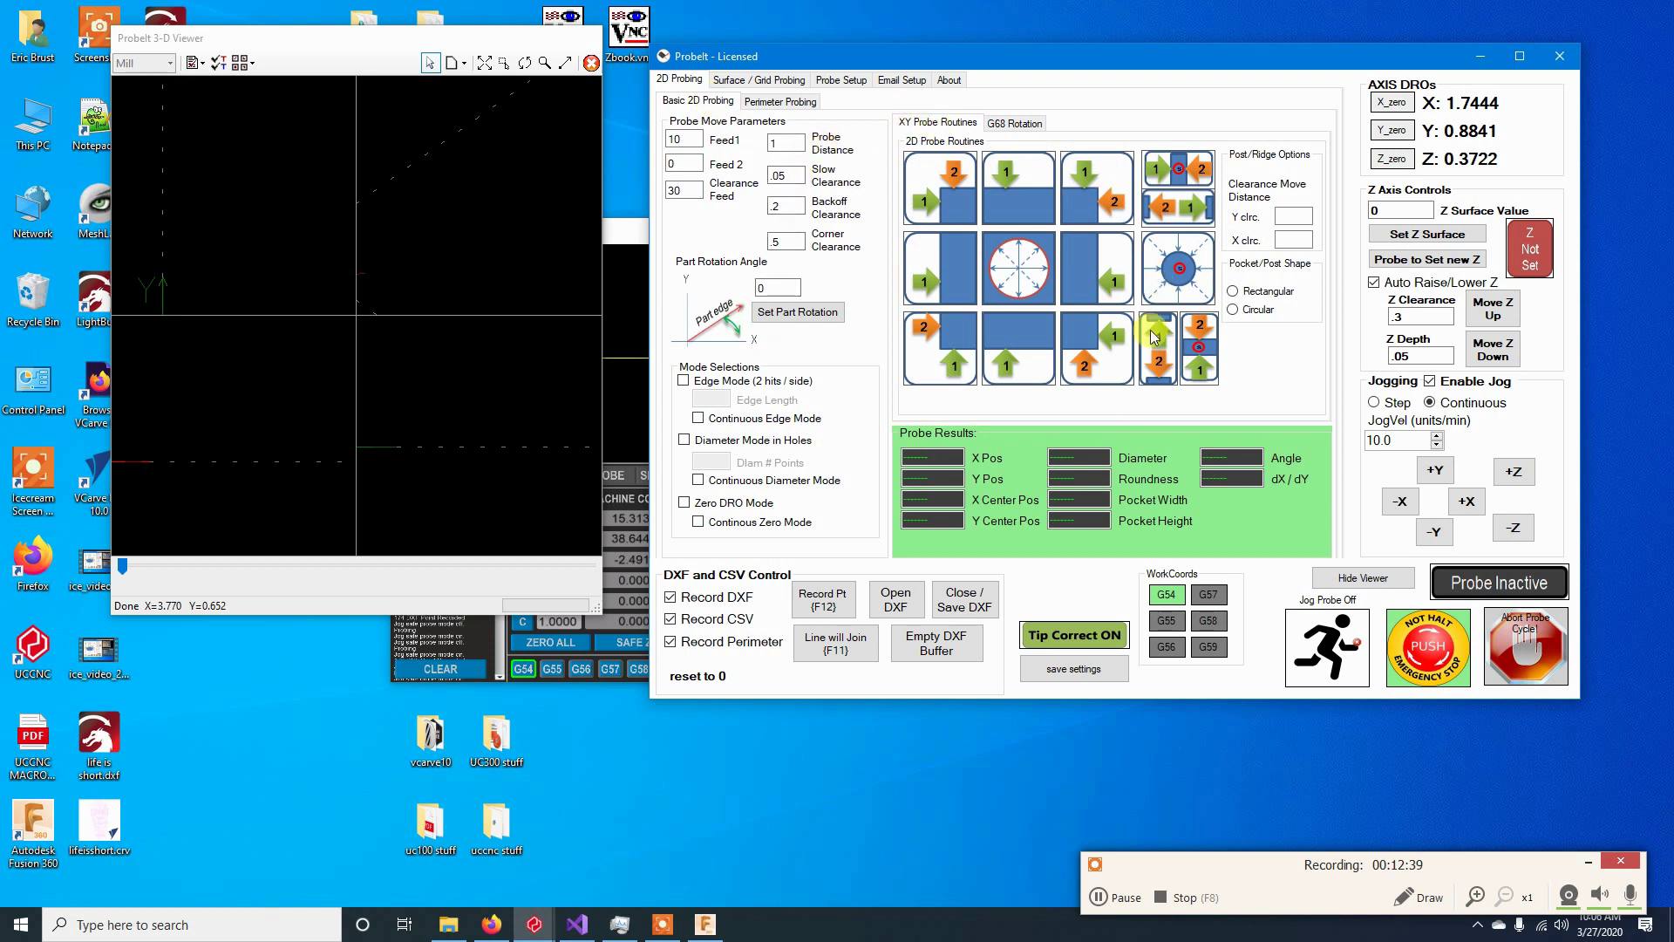
Step: Jog the probe to about X 1.3960, Y -1.2055, Z 1.2032 and turn the recorder's webcam overlay back on
drag(439, 41, 445, 74)
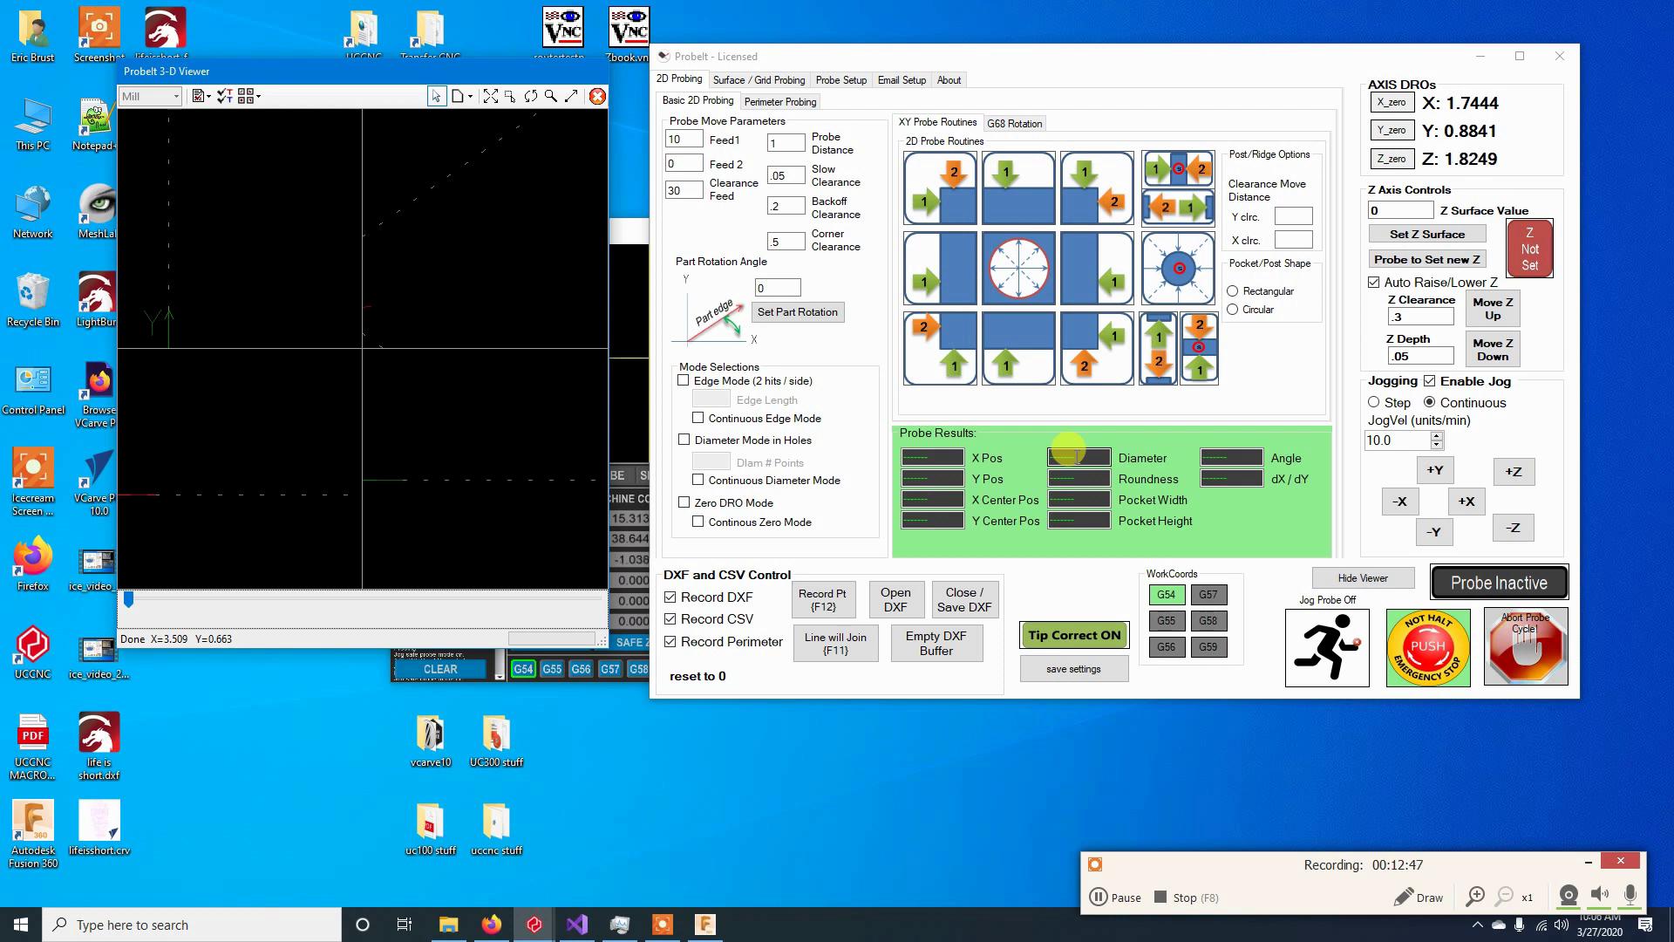
key(Down)
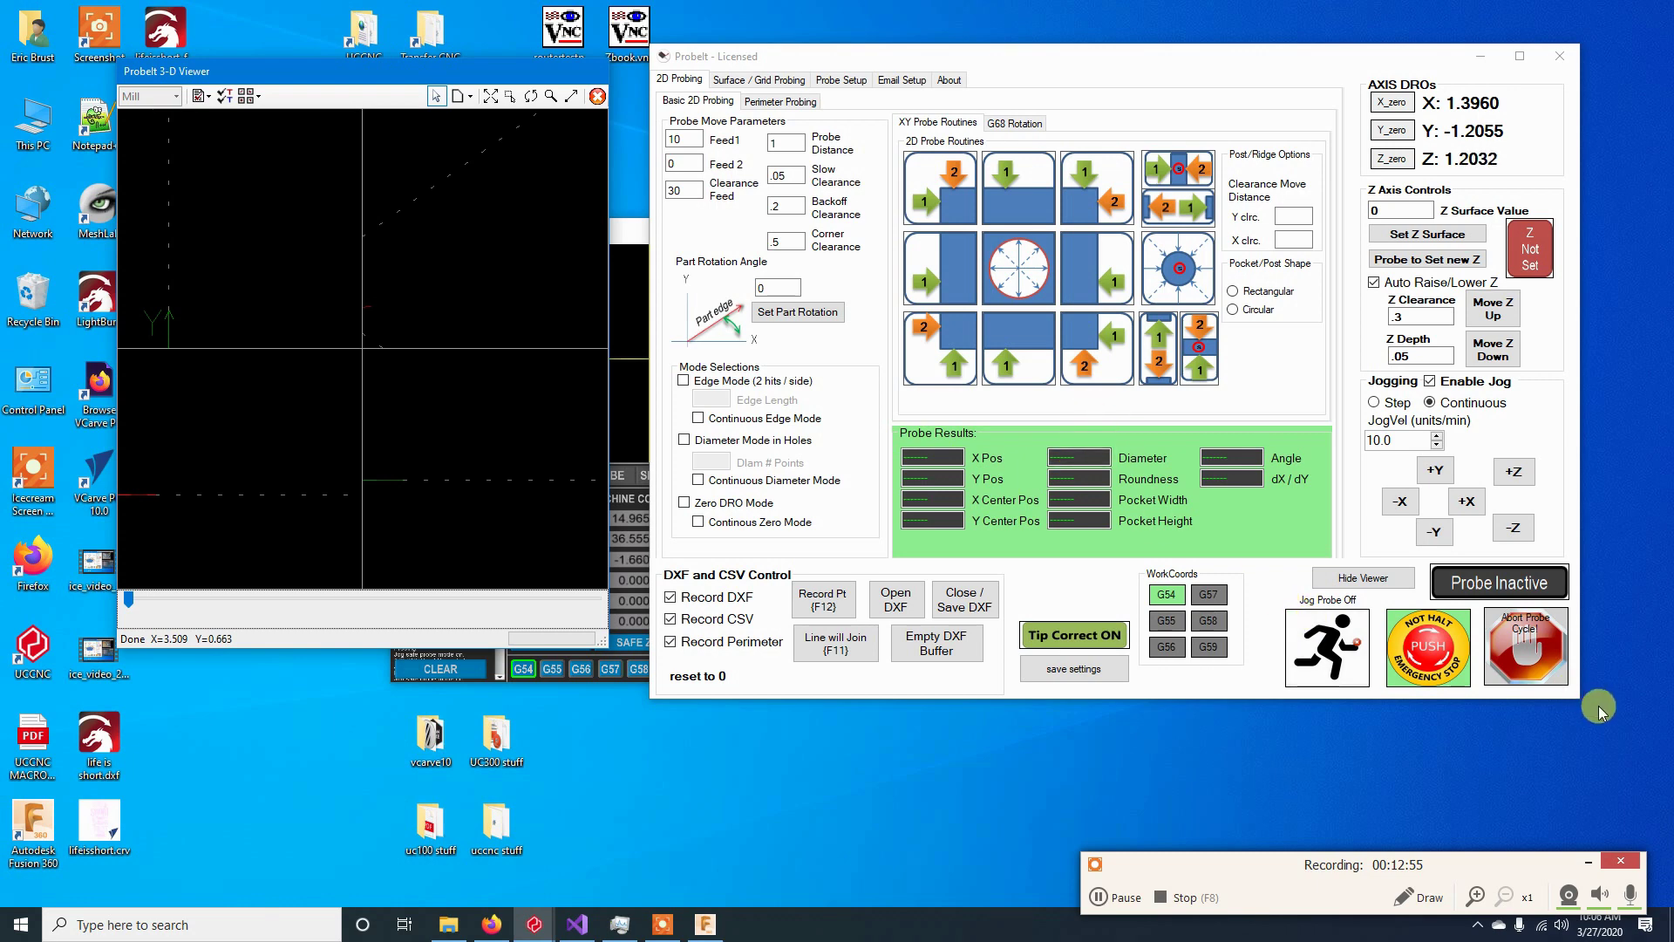
click(1575, 891)
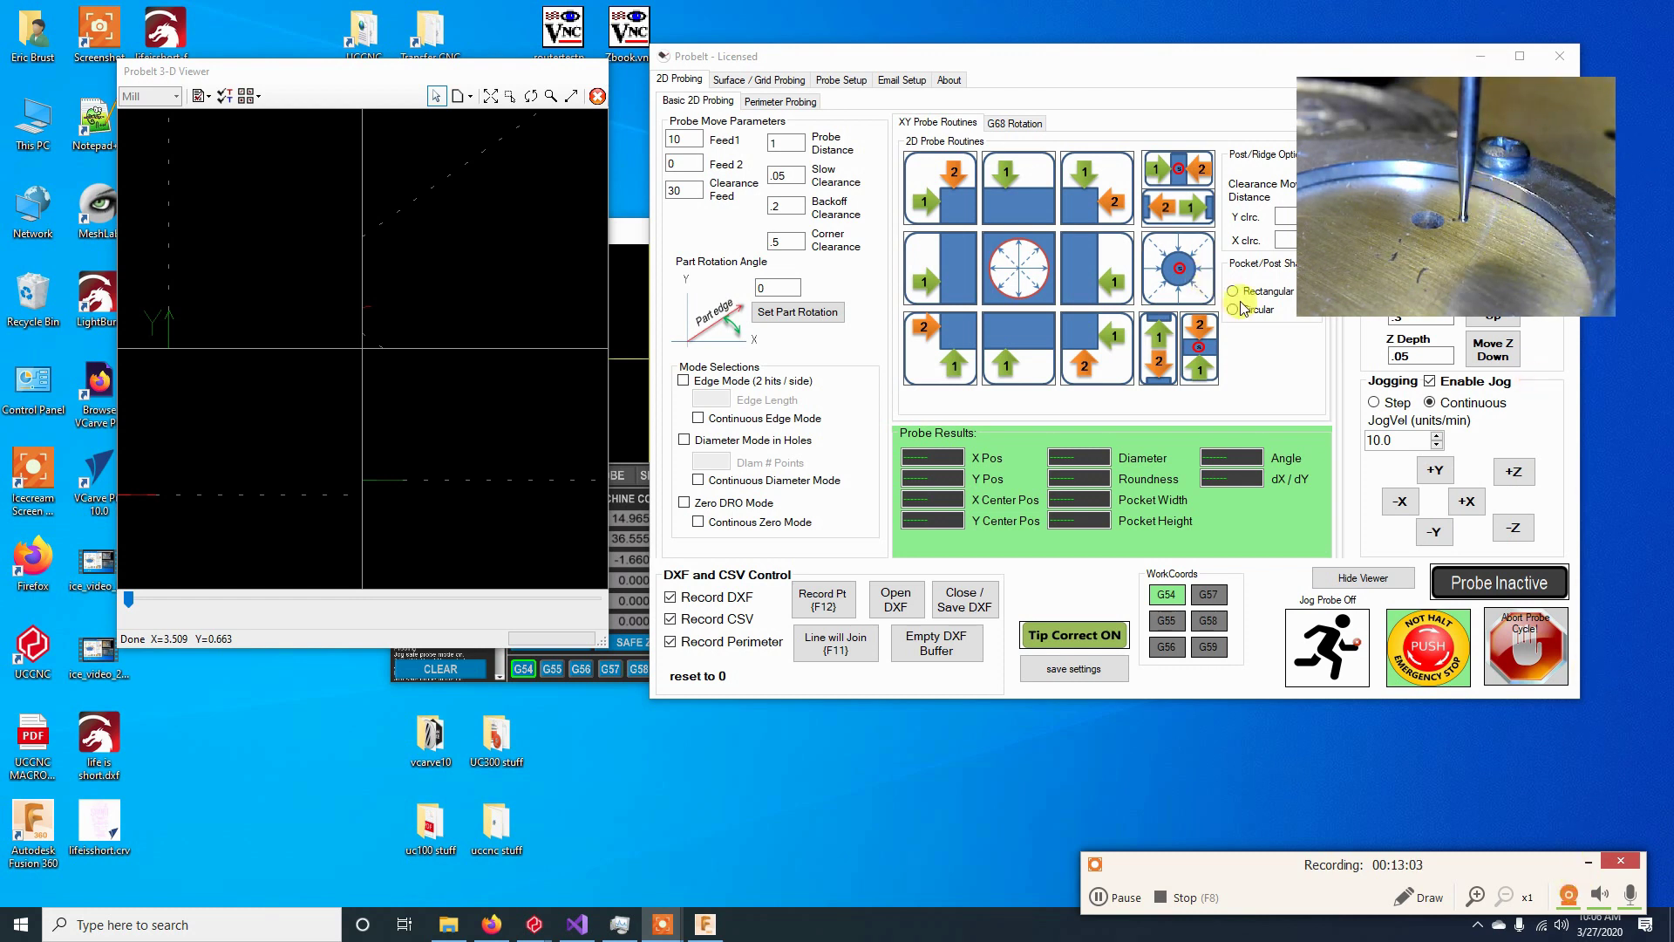
drag(1101, 61, 857, 39)
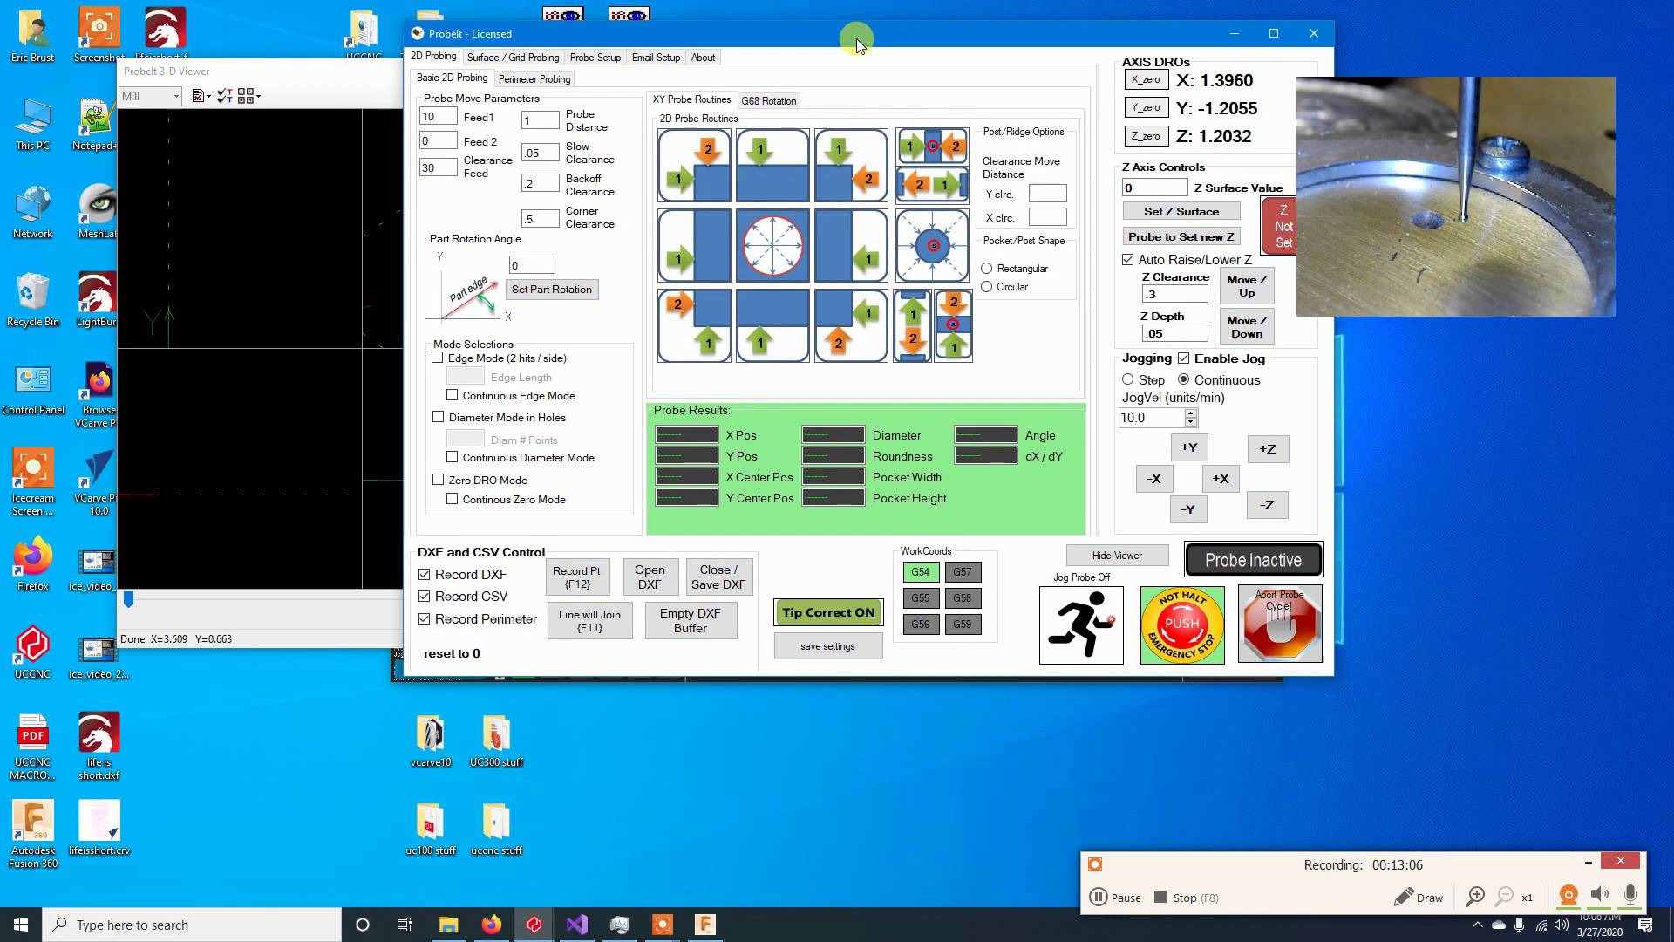
Step: Switch the pocket/post shape between Rectangular and Circular and toggle Edge Mode and Diameter Mode on and off to compare the probe routines
click(988, 269)
click(989, 288)
click(1027, 273)
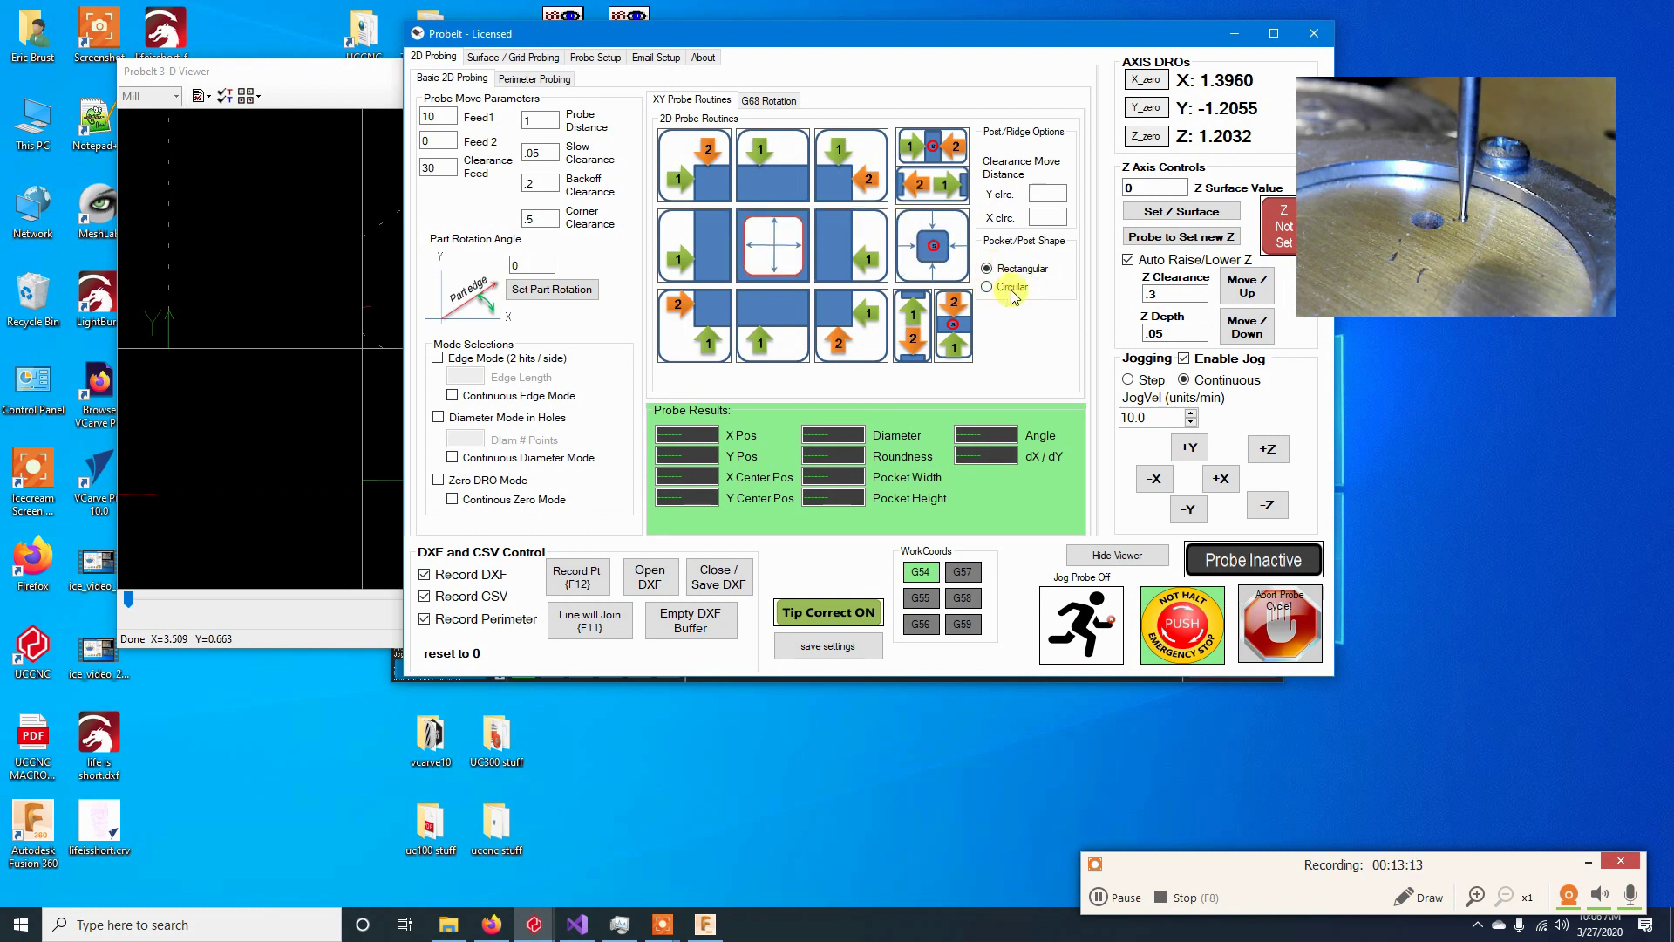
click(439, 359)
click(438, 358)
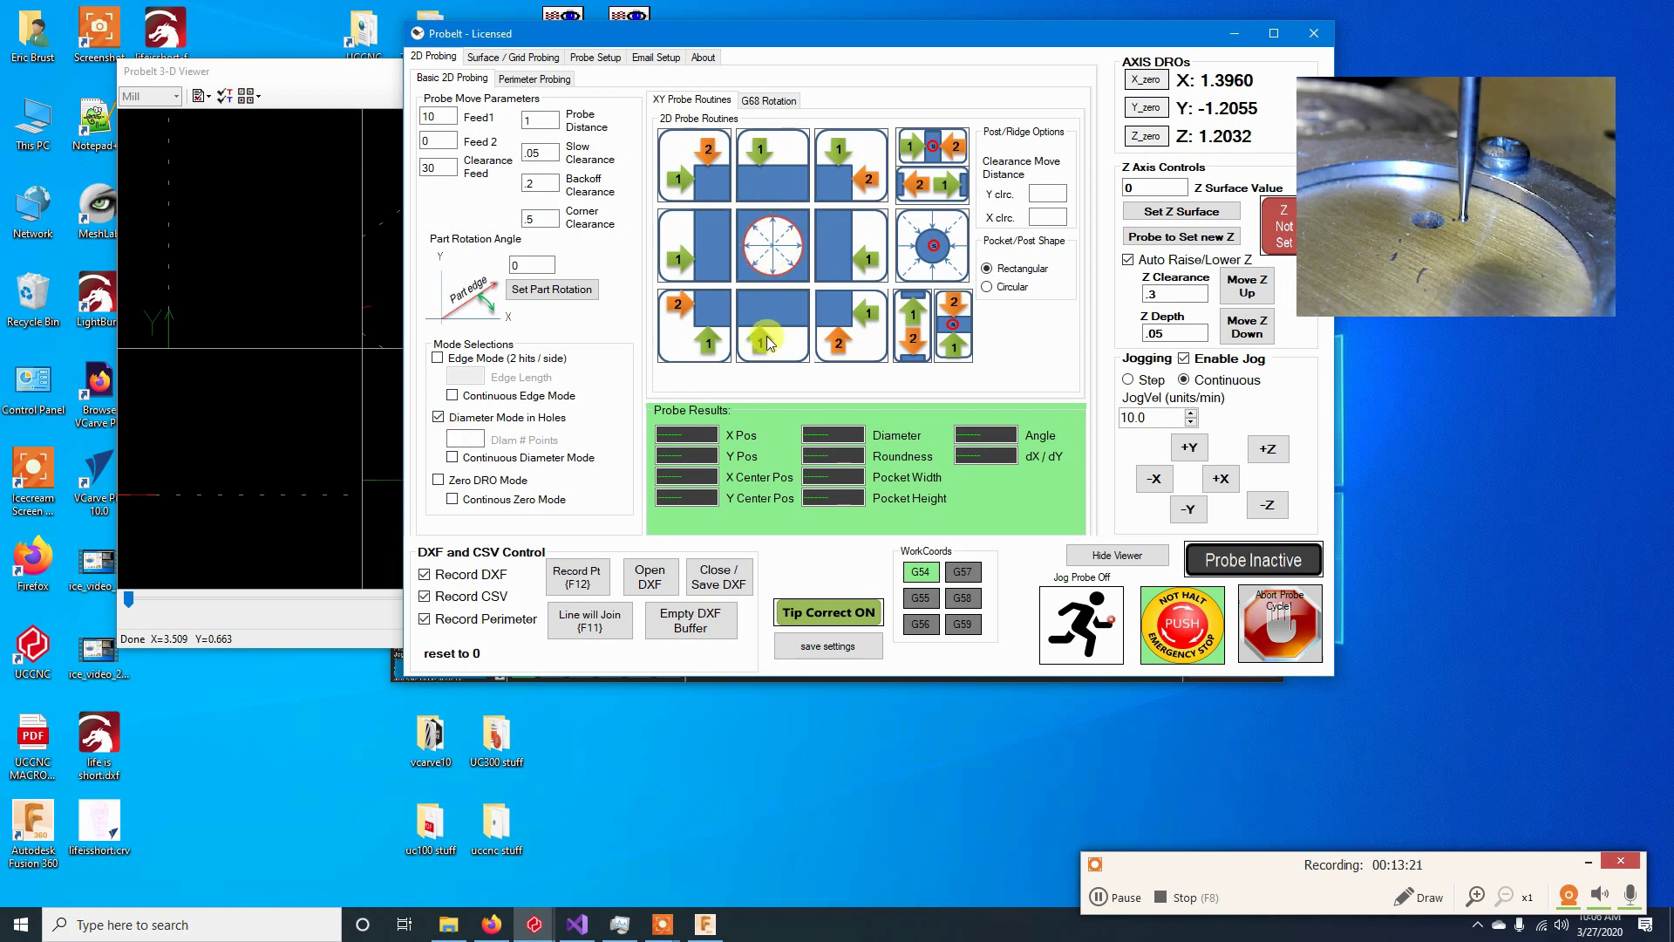
click(437, 418)
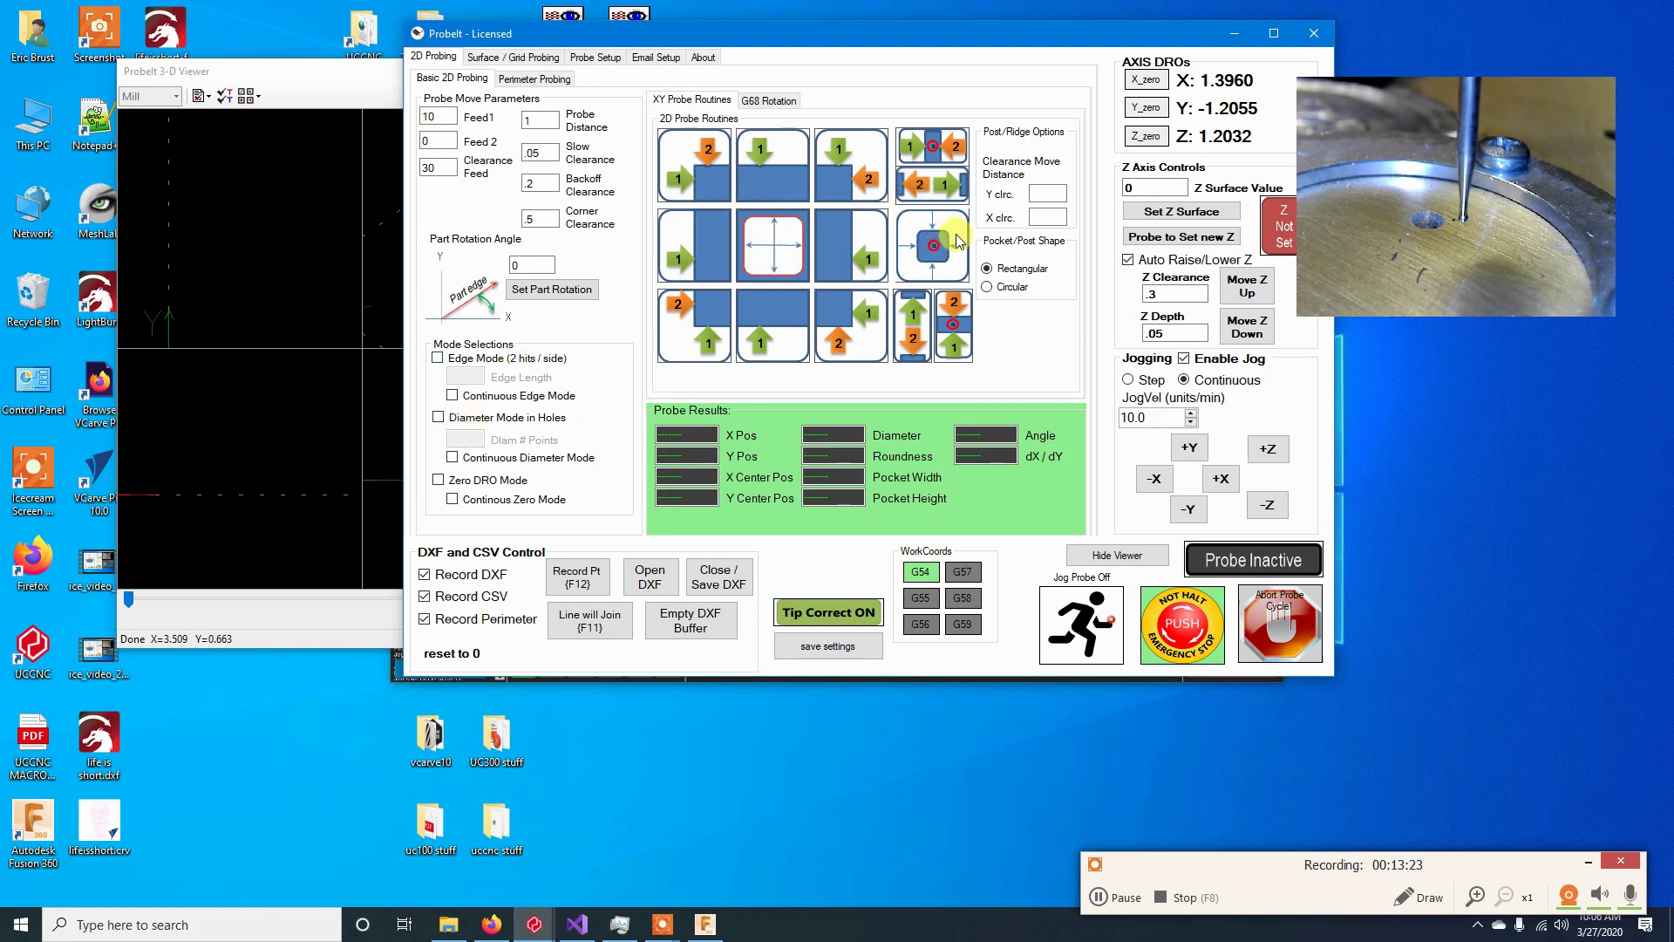
click(994, 289)
click(1004, 271)
Step: Set the pocket/post shape to Circular and reposition the ProbeIt window so the webcam overlay does not cover the axis readouts
drag(1031, 32, 1169, 34)
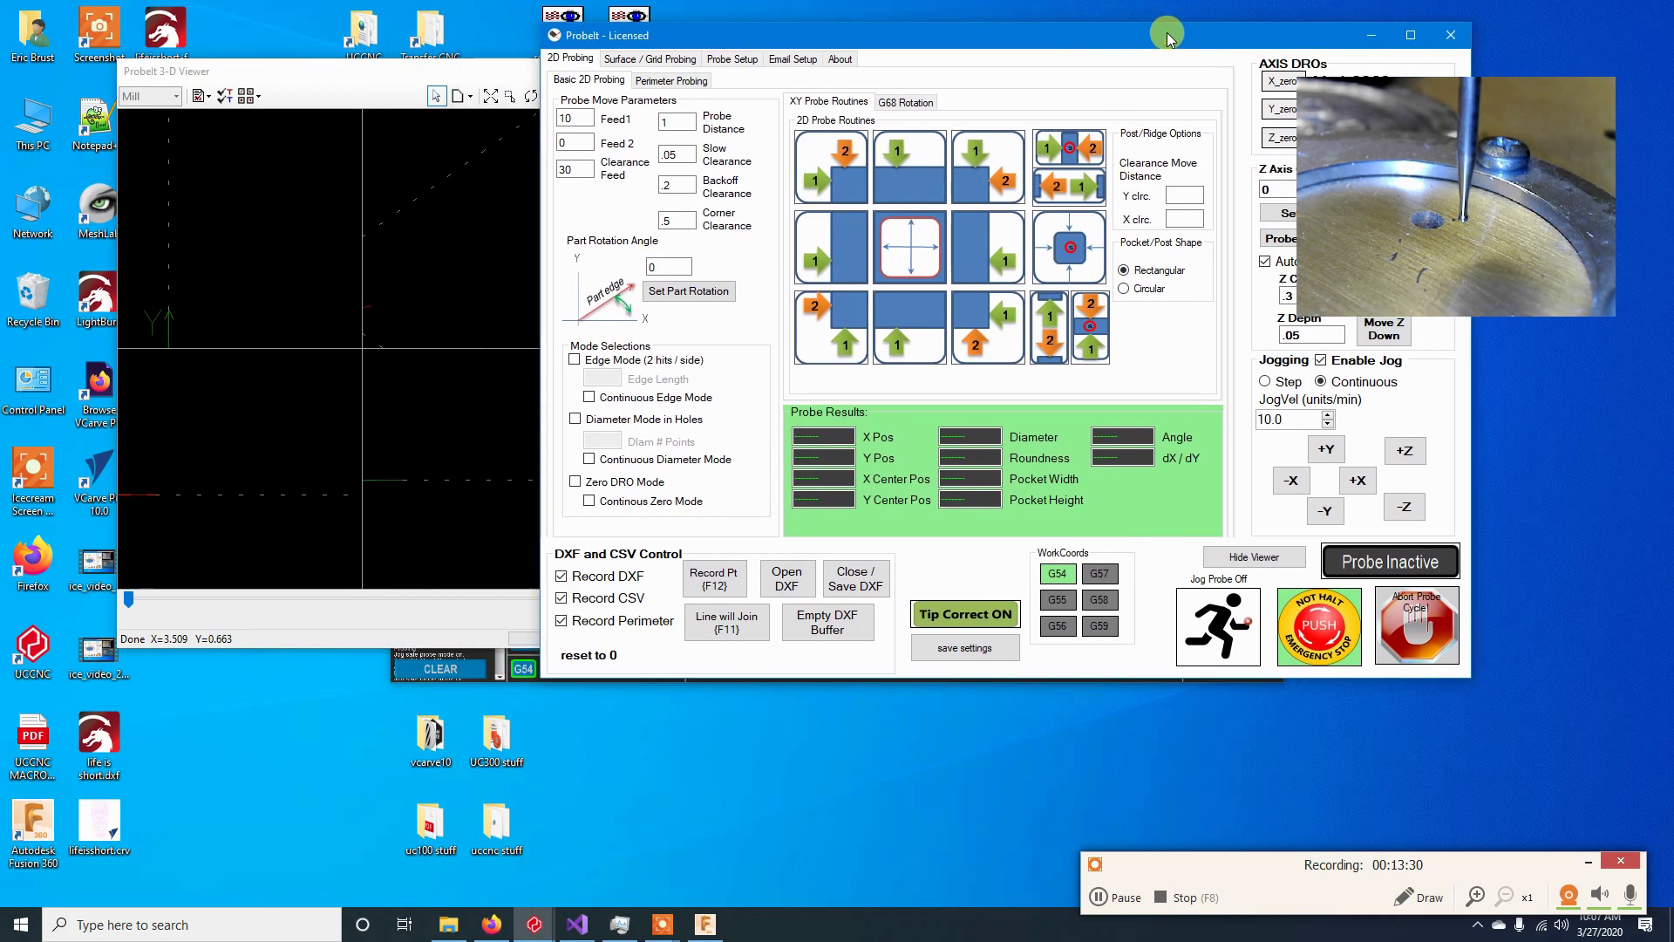
click(1125, 288)
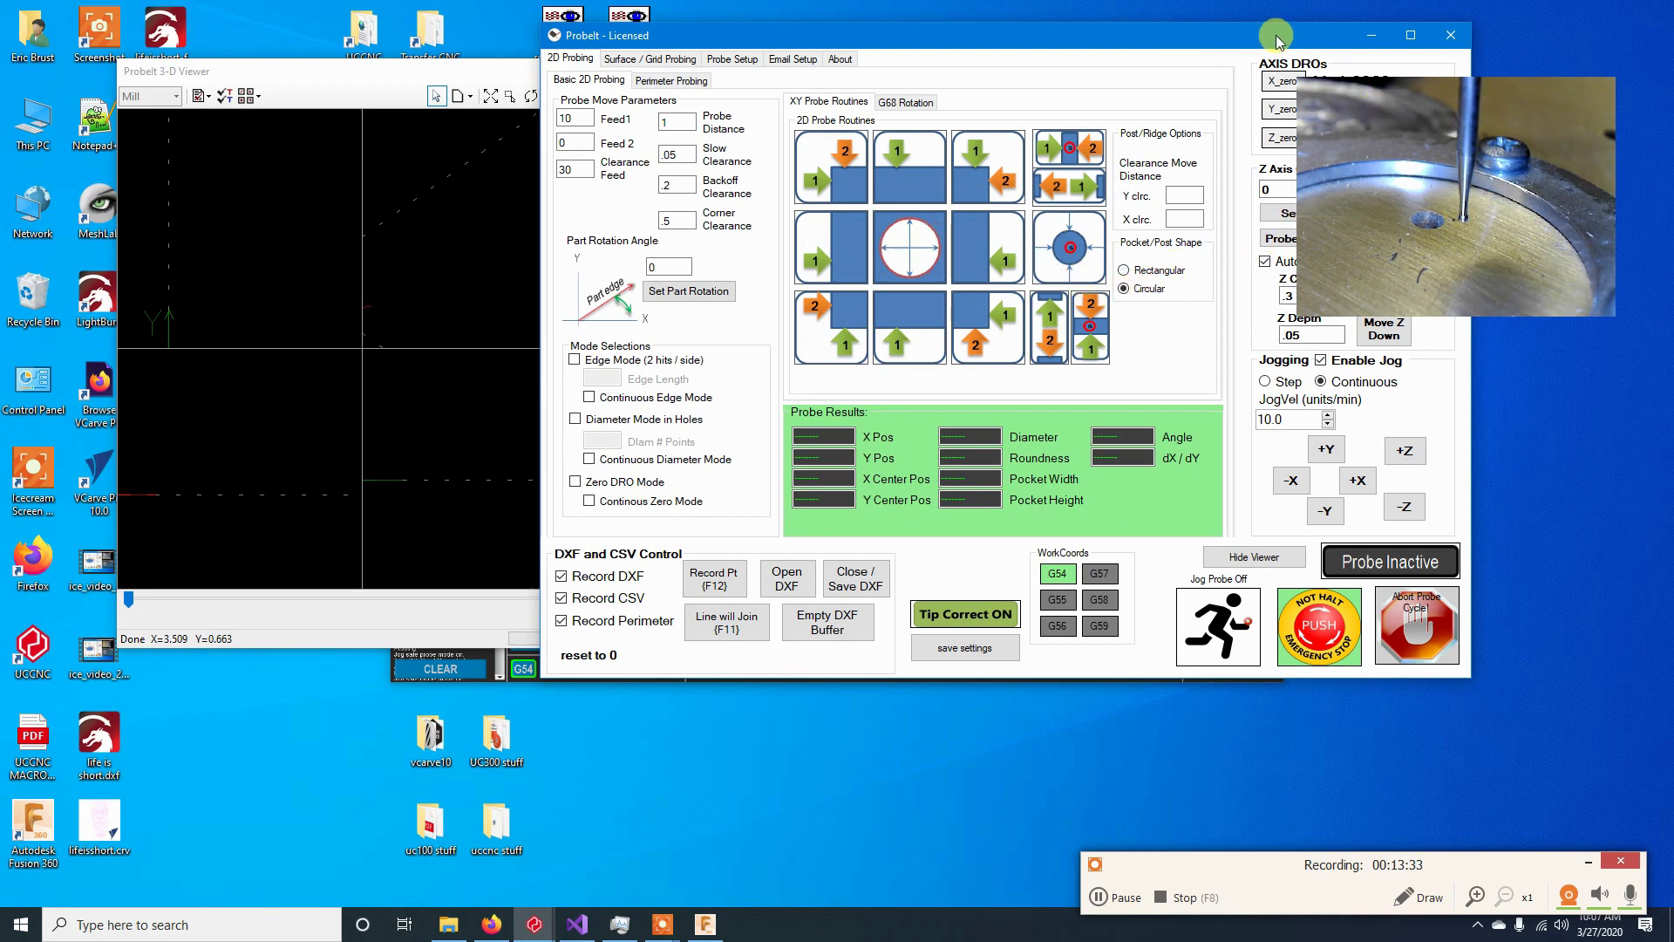
drag(1276, 38, 1104, 65)
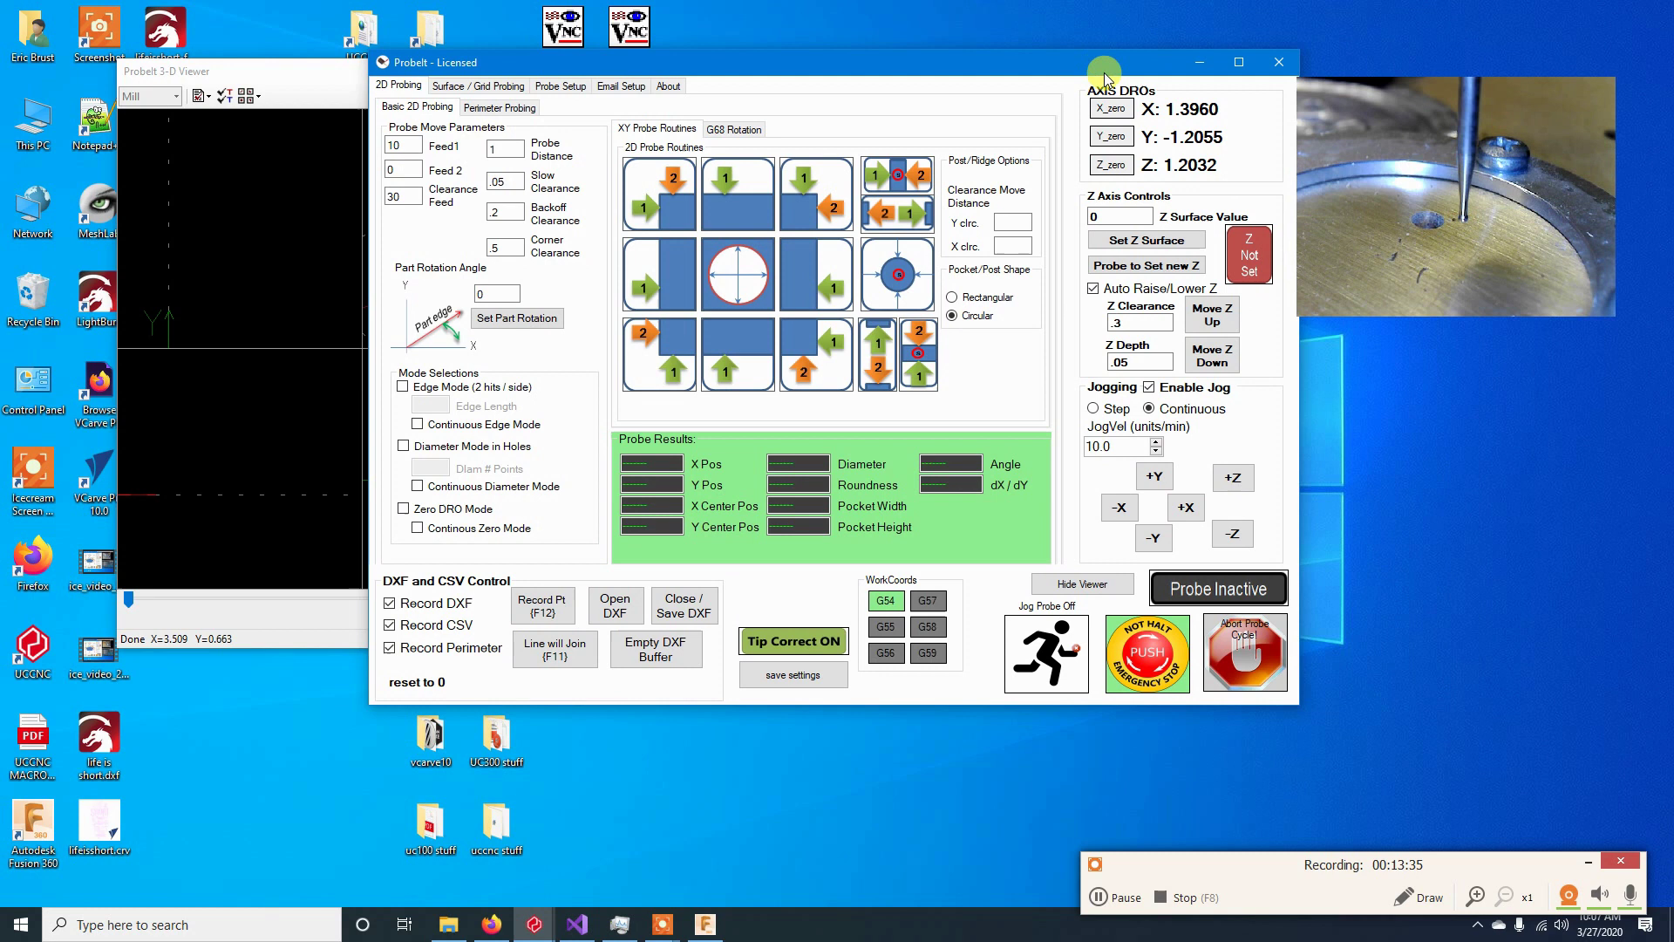
Step: Probe the plate to set the Z surface at 0, set the Z depth to .02 and lower the probe to that depth
click(1156, 246)
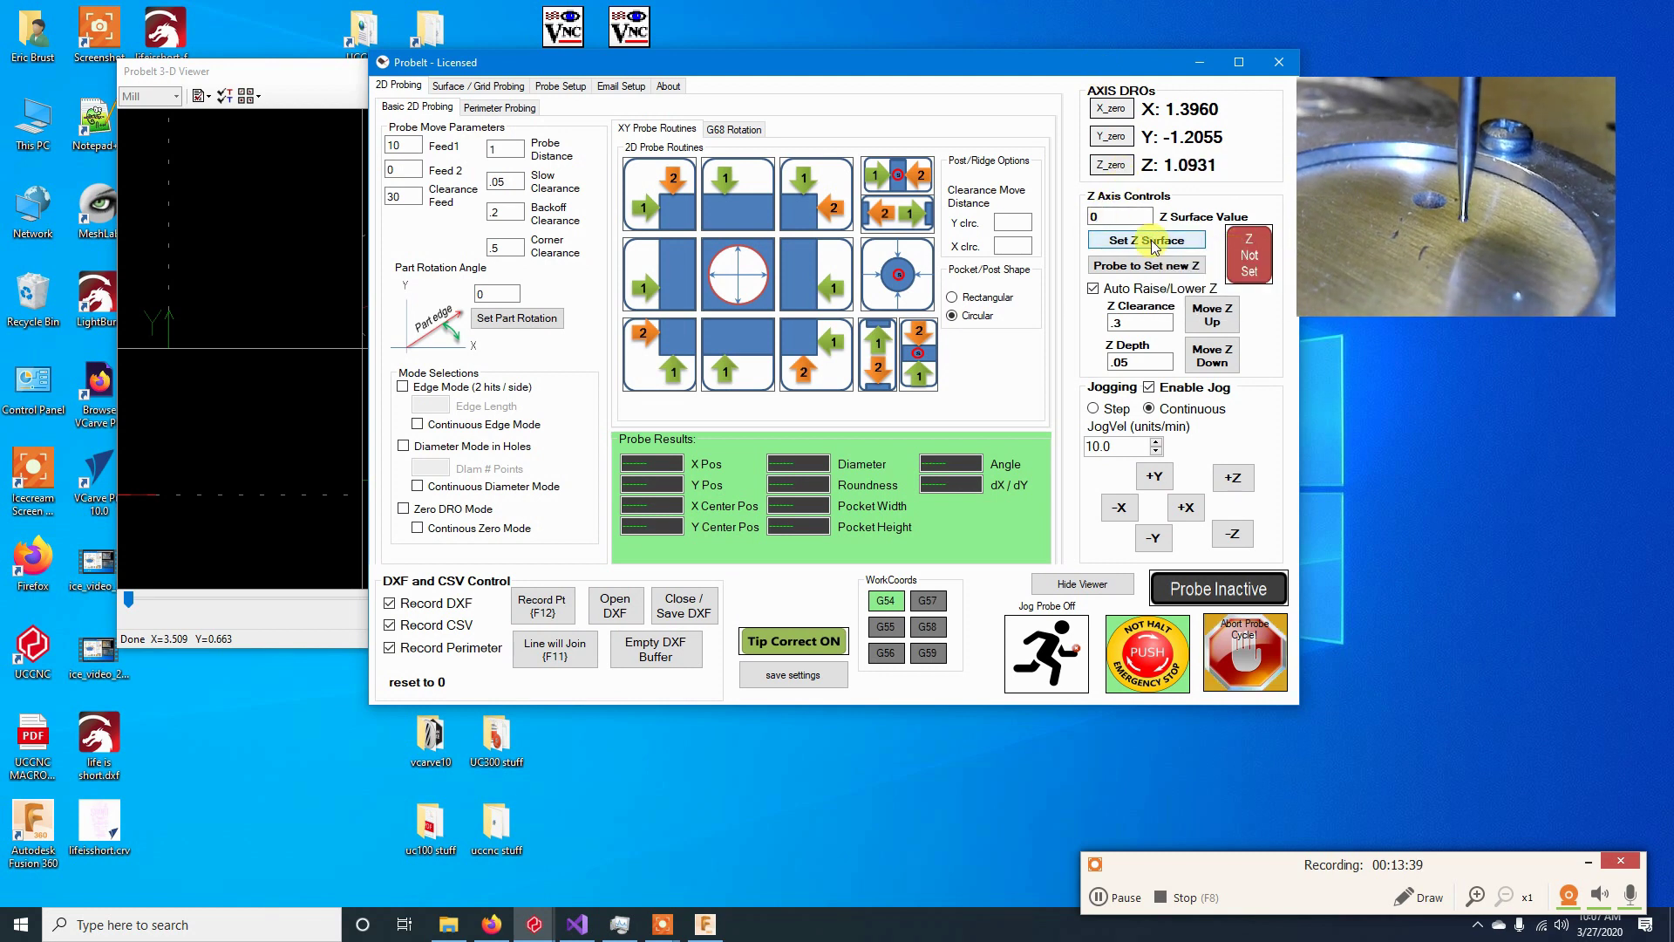
click(1136, 362)
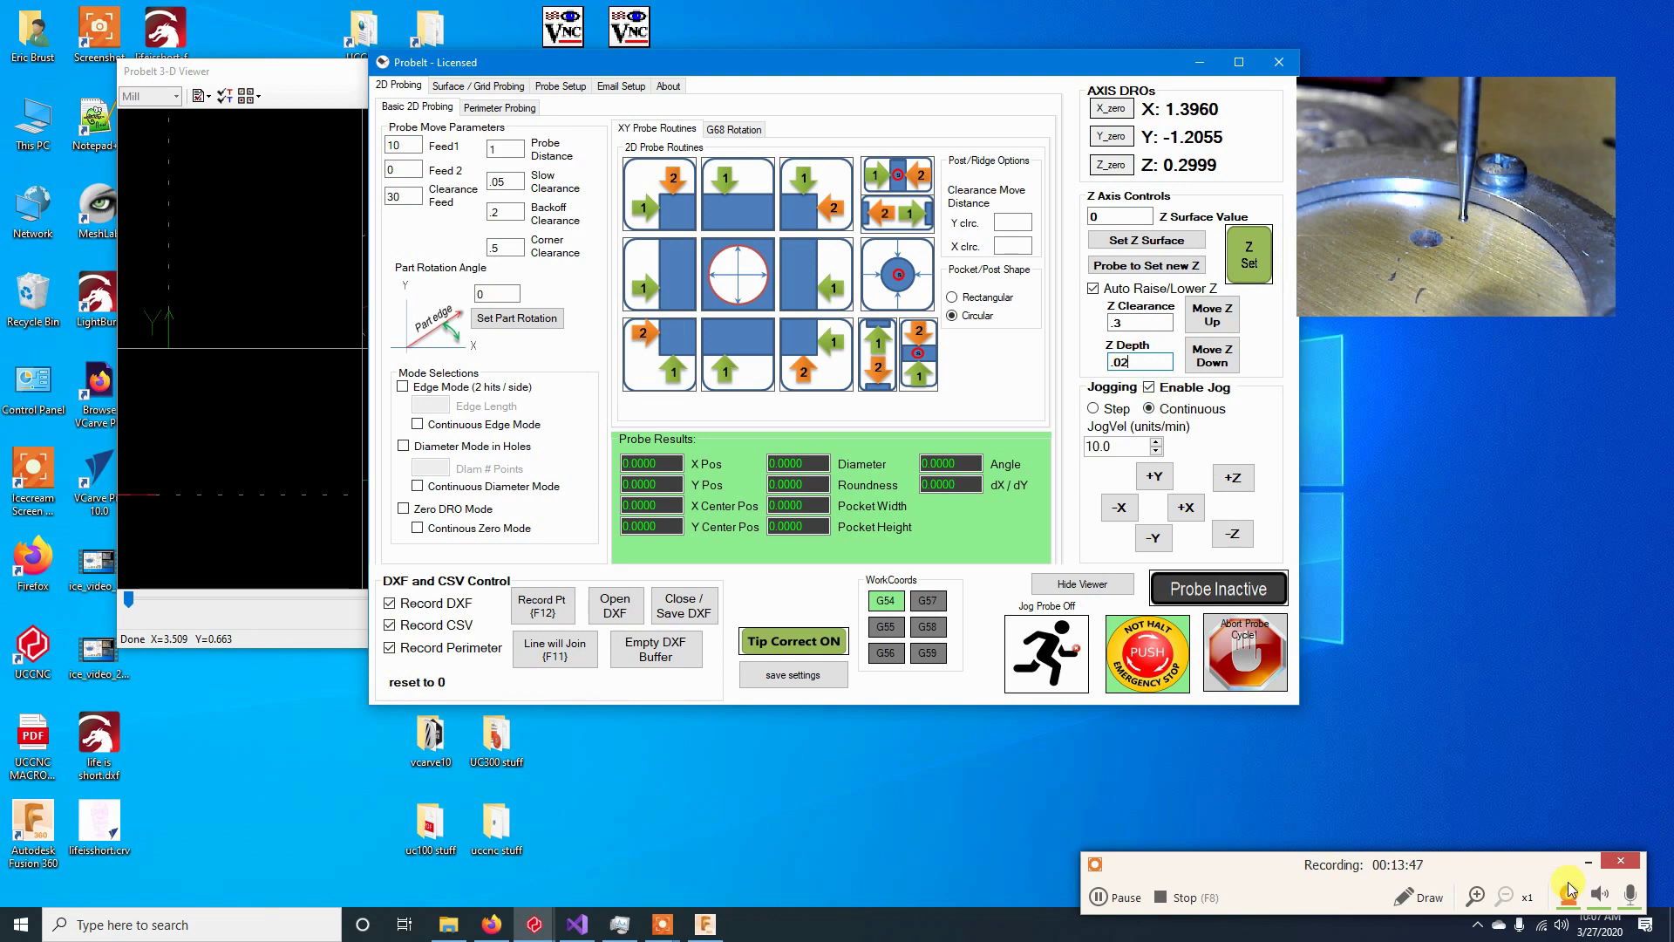
click(1201, 353)
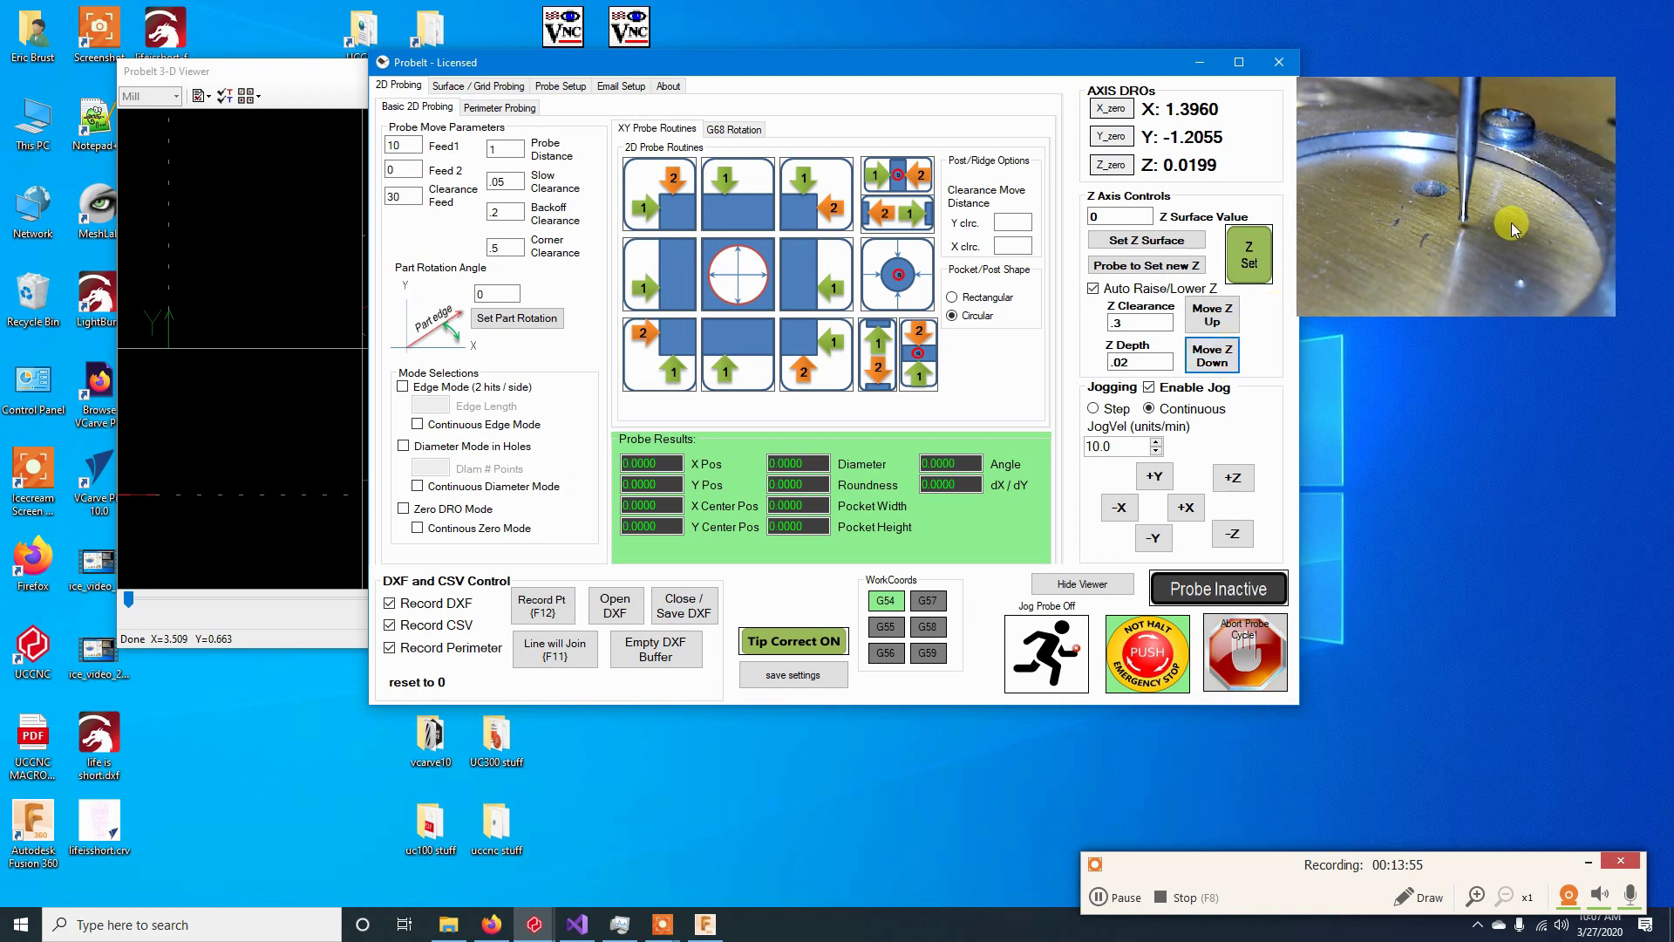
Step: Try the circular pocket routine from X 1.3960, accepting the lift to probe depth, and jog the probe to about X 1.0107
click(735, 277)
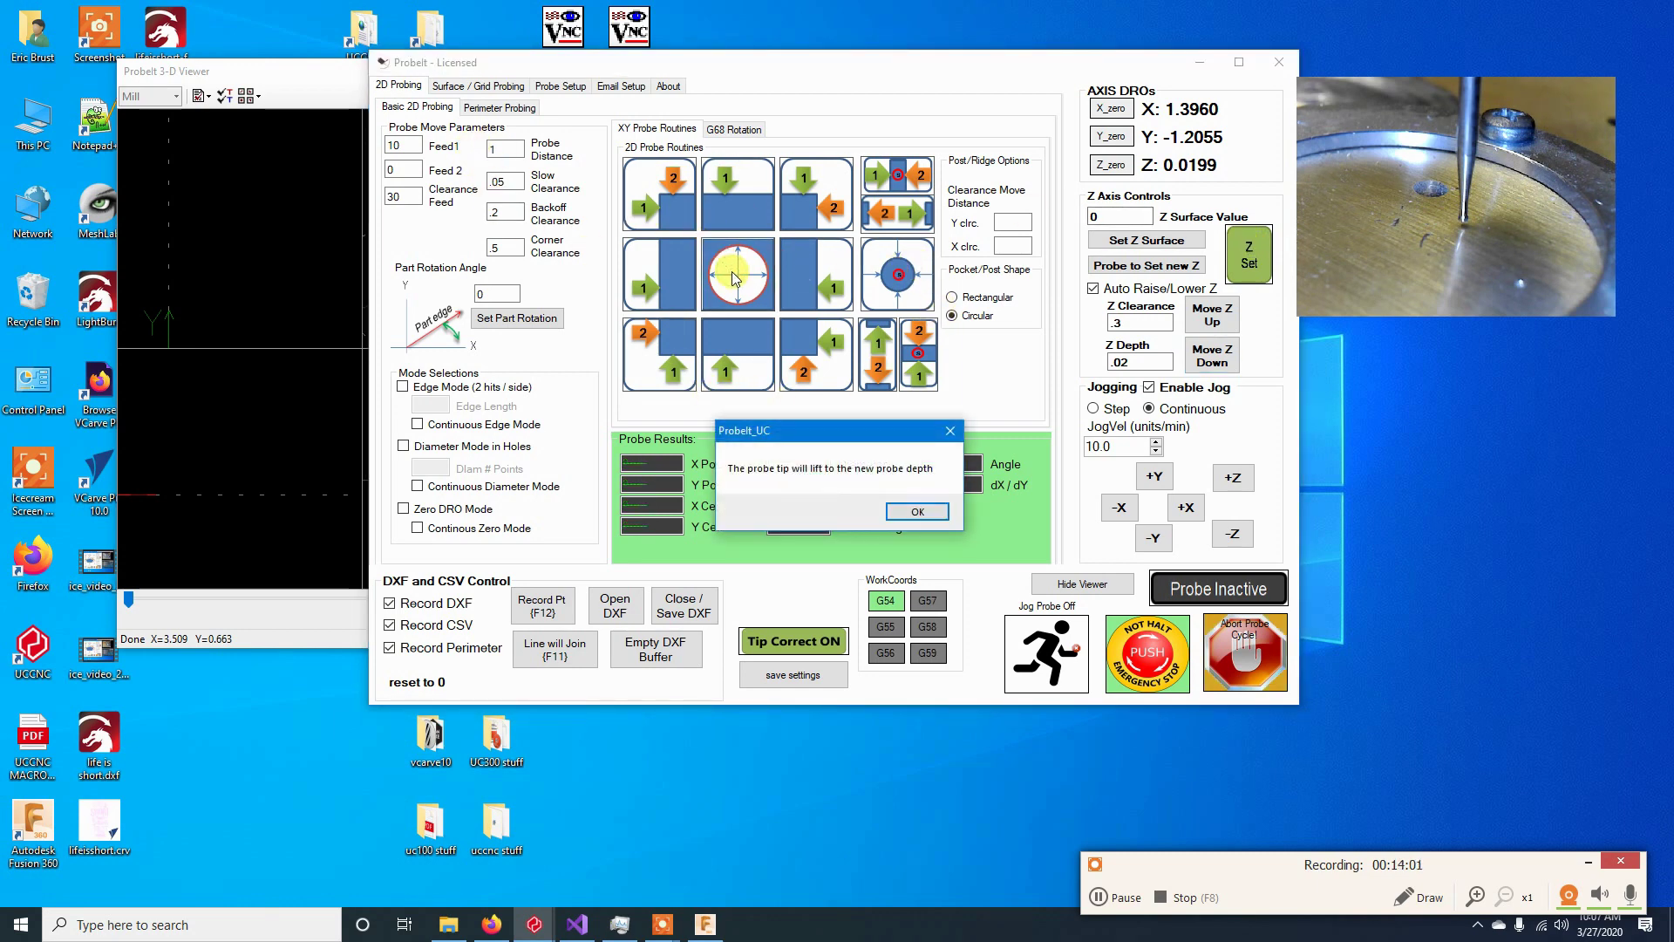
click(913, 512)
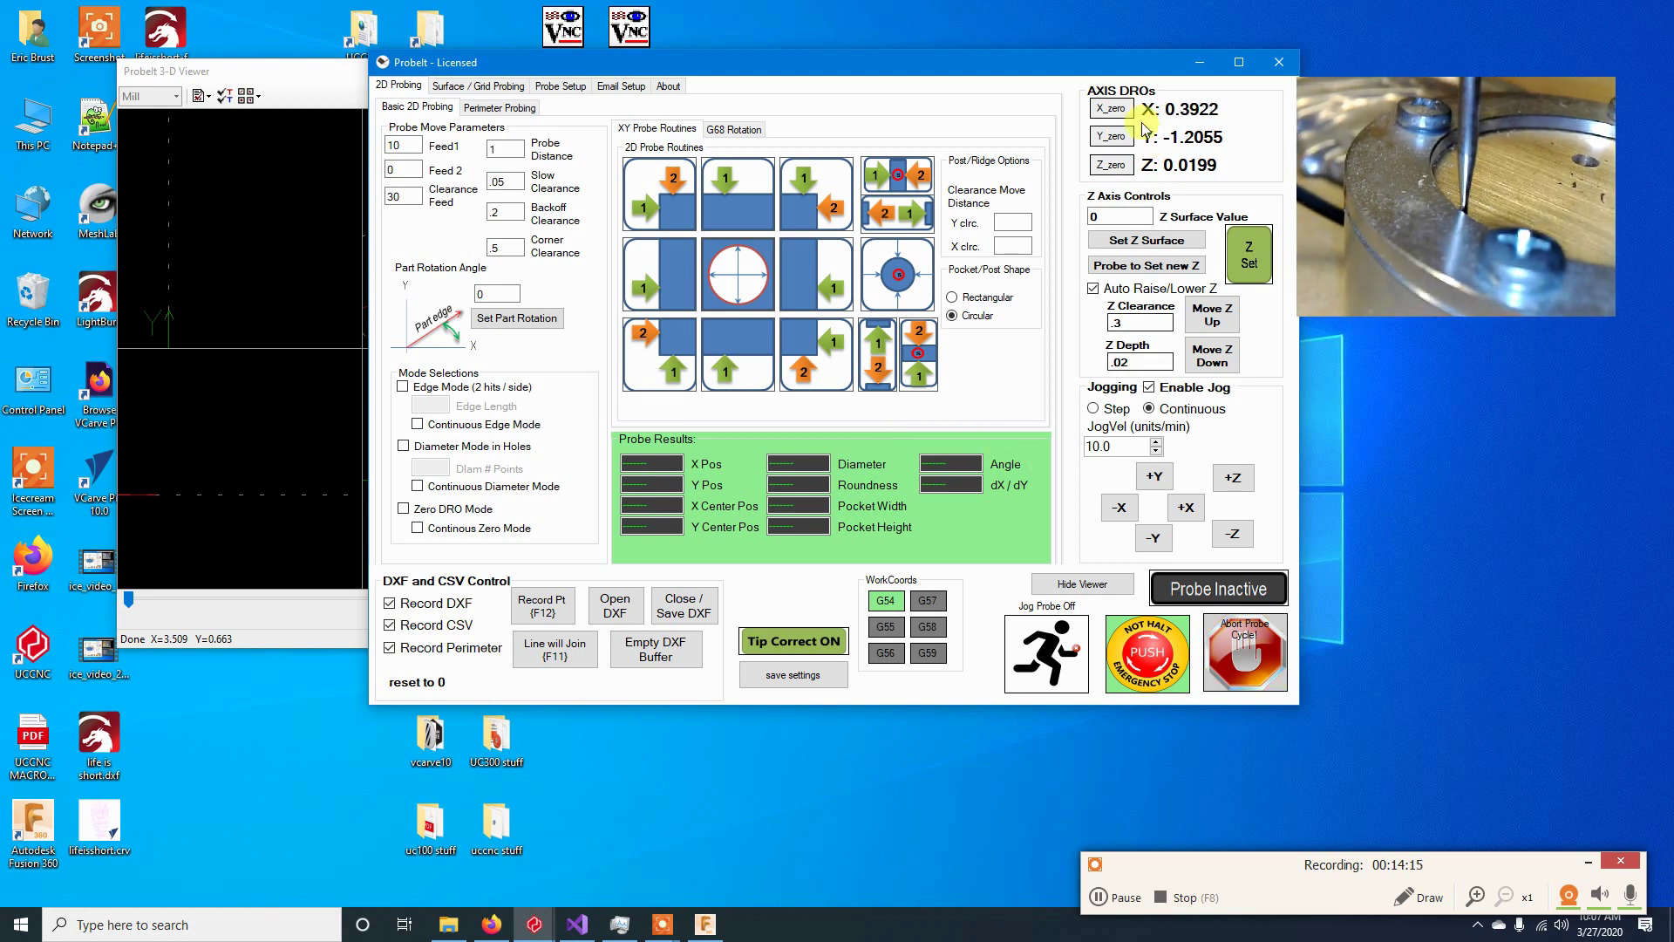
key(Right)
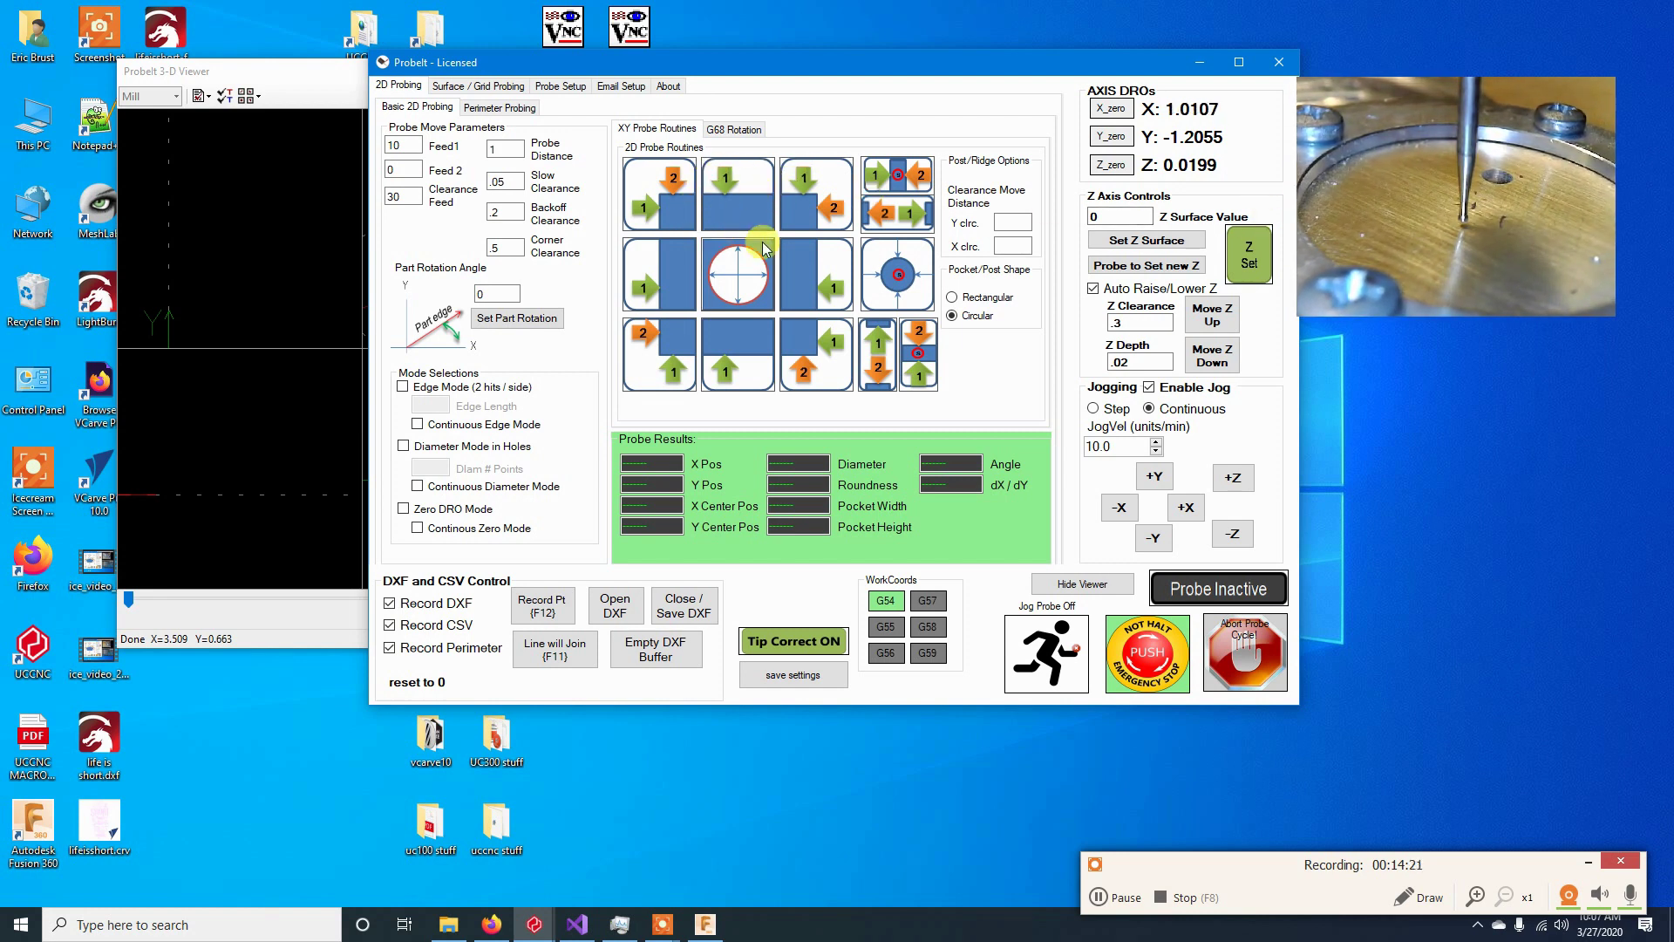
Step: Probe the circular pocket from about X 1.0107, Y -1.2055 and examine the recorded circle in the 3-D Viewer
click(751, 279)
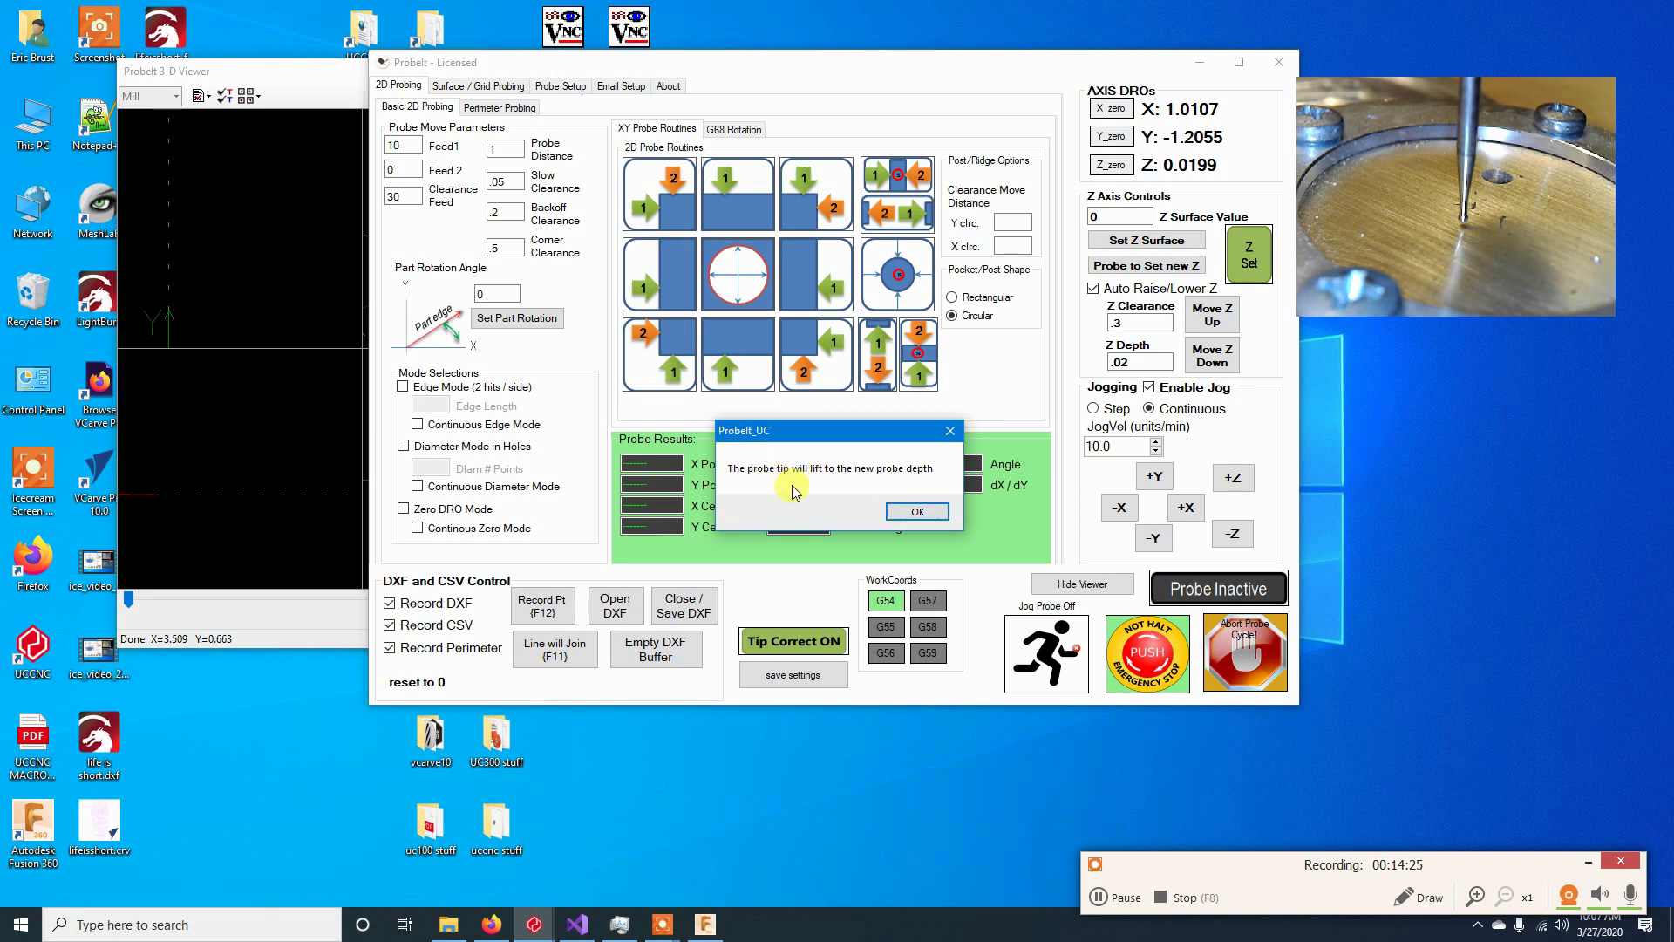
click(917, 510)
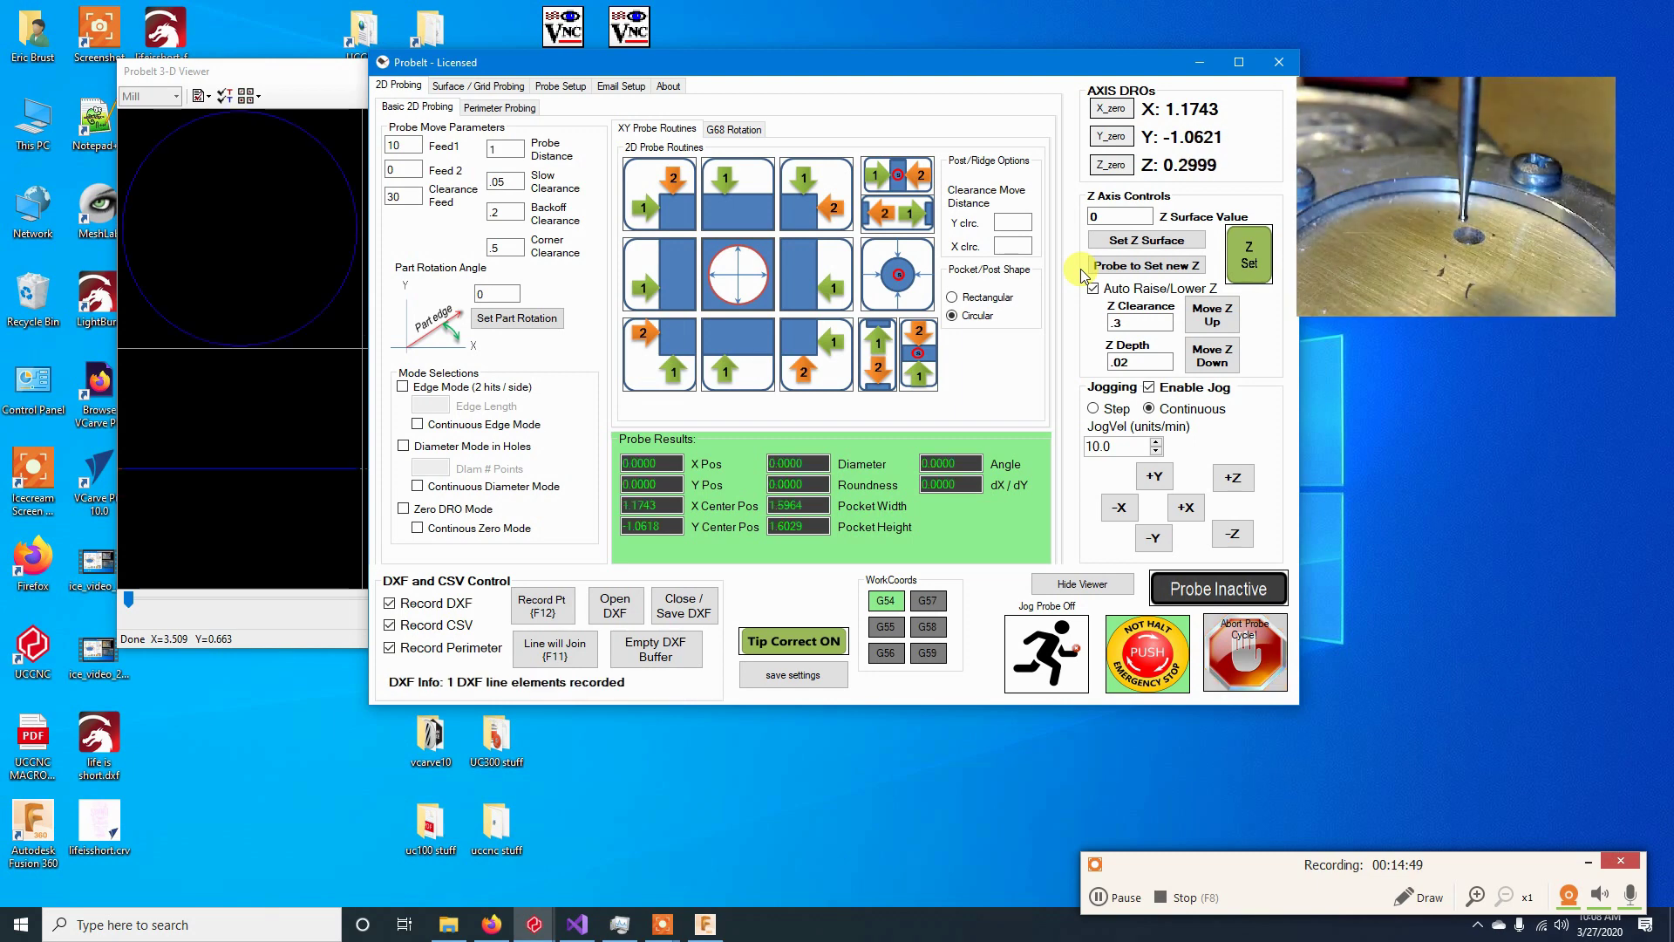
click(341, 76)
scroll(448, 232, down, 3)
mouse_move(448, 227)
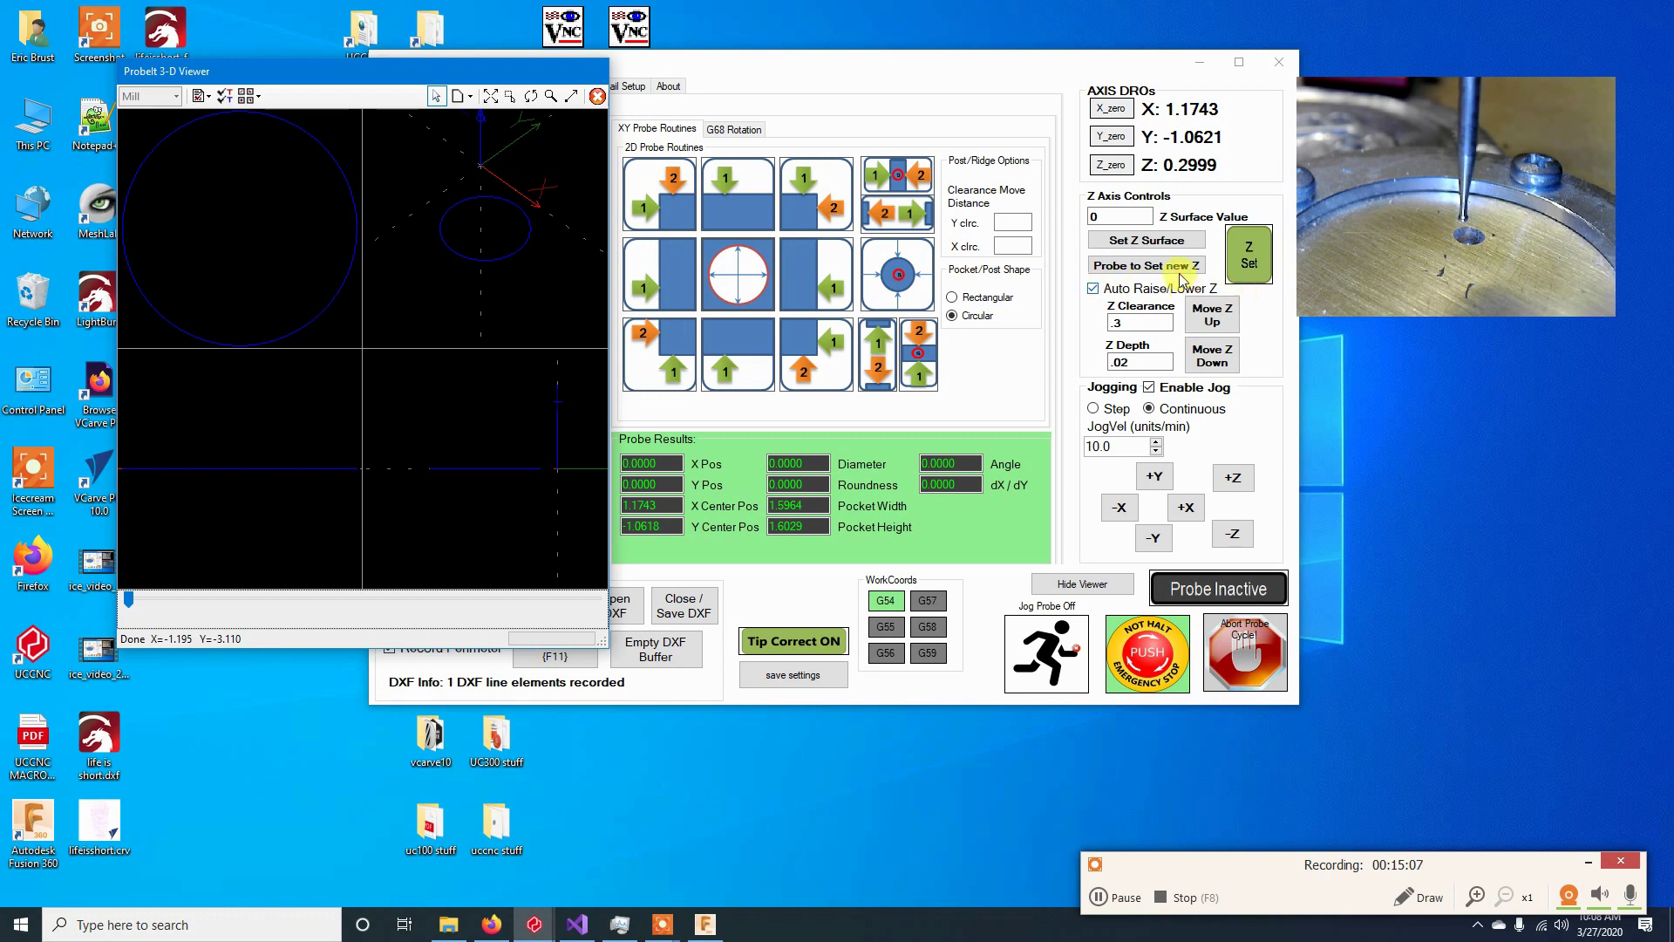
Step: Set the pocket/post shape to Rectangular, probe the same pocket and view the recorded rectangle around the circle in the 3-D Viewer
click(952, 297)
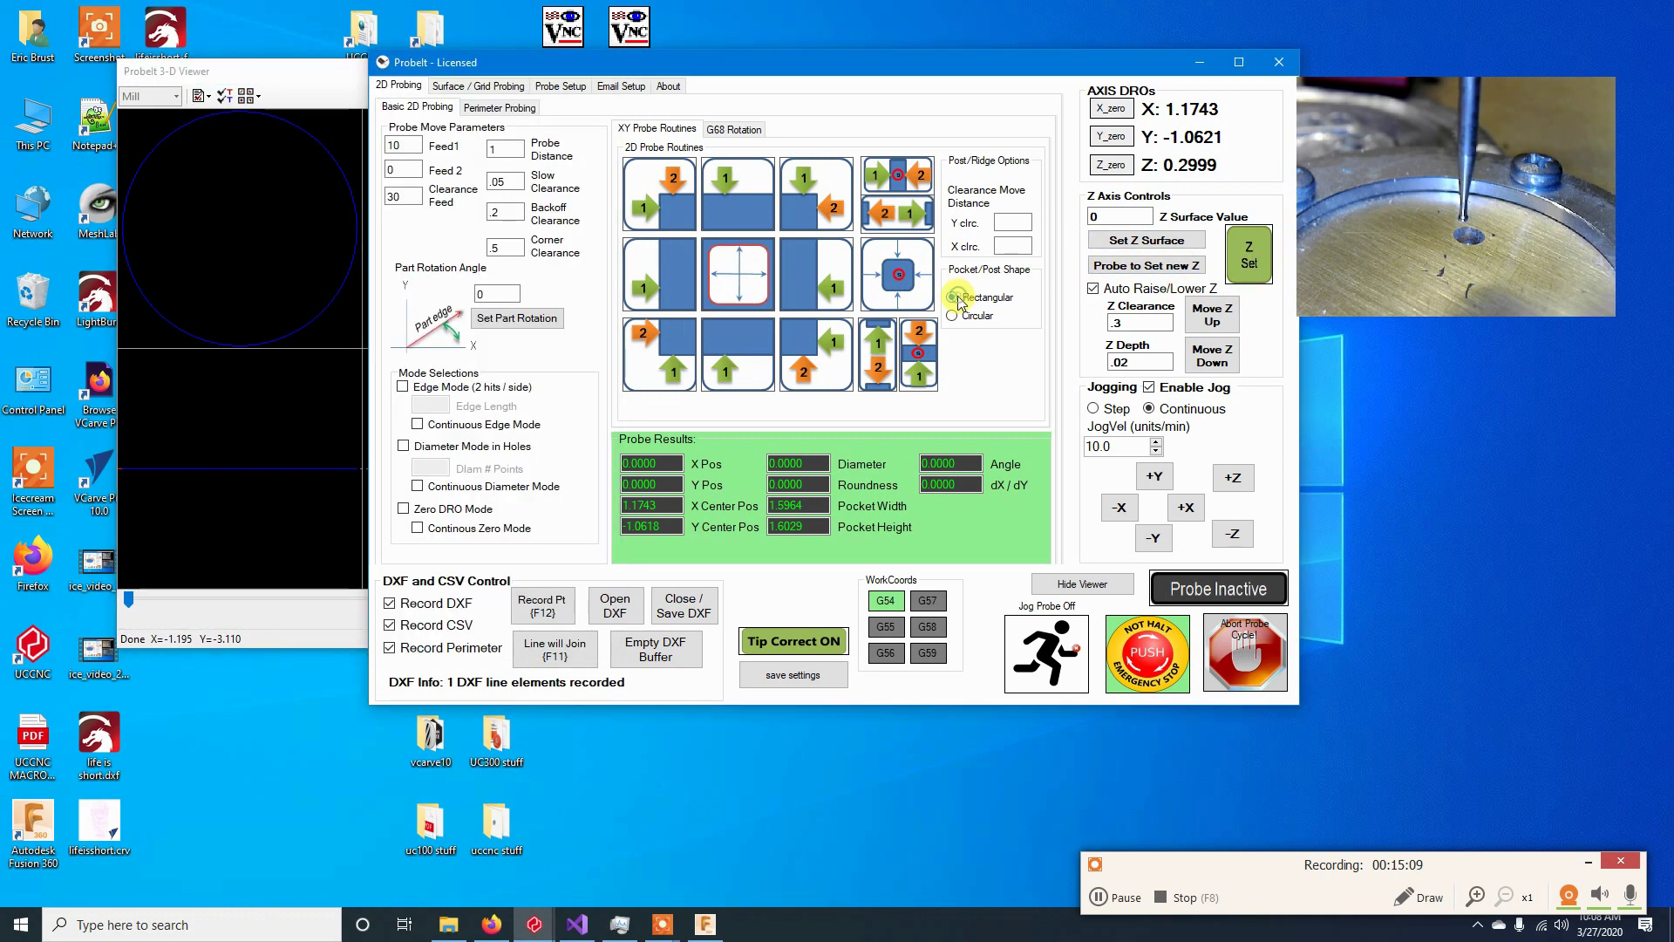
click(746, 277)
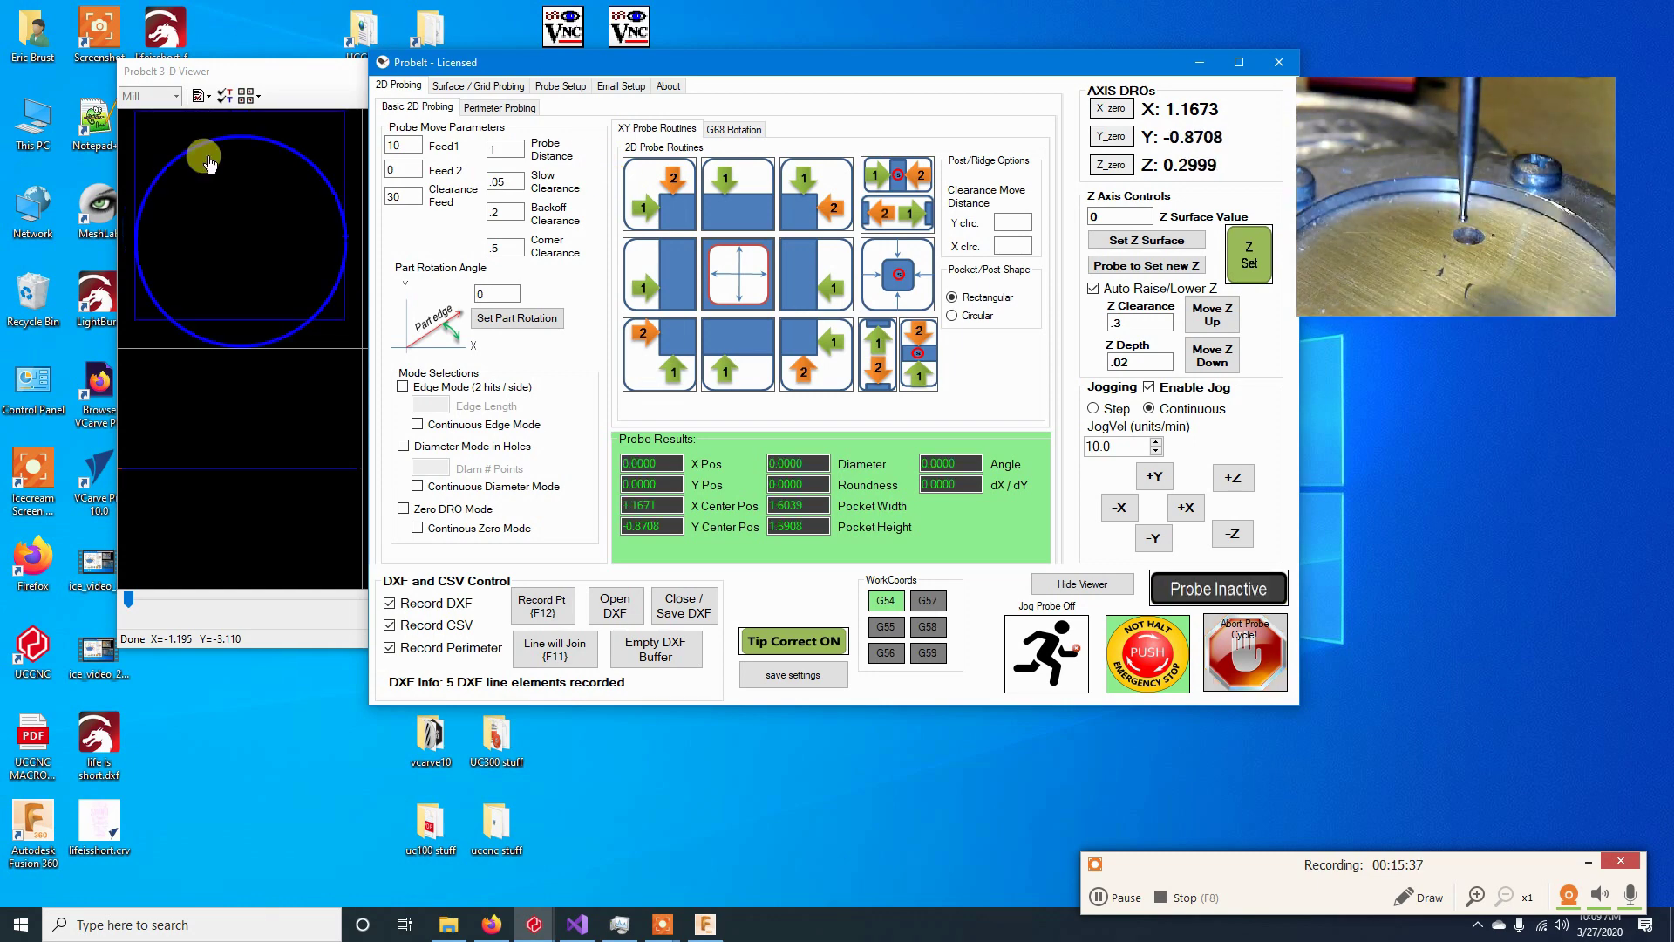
scroll(251, 237, down, 1)
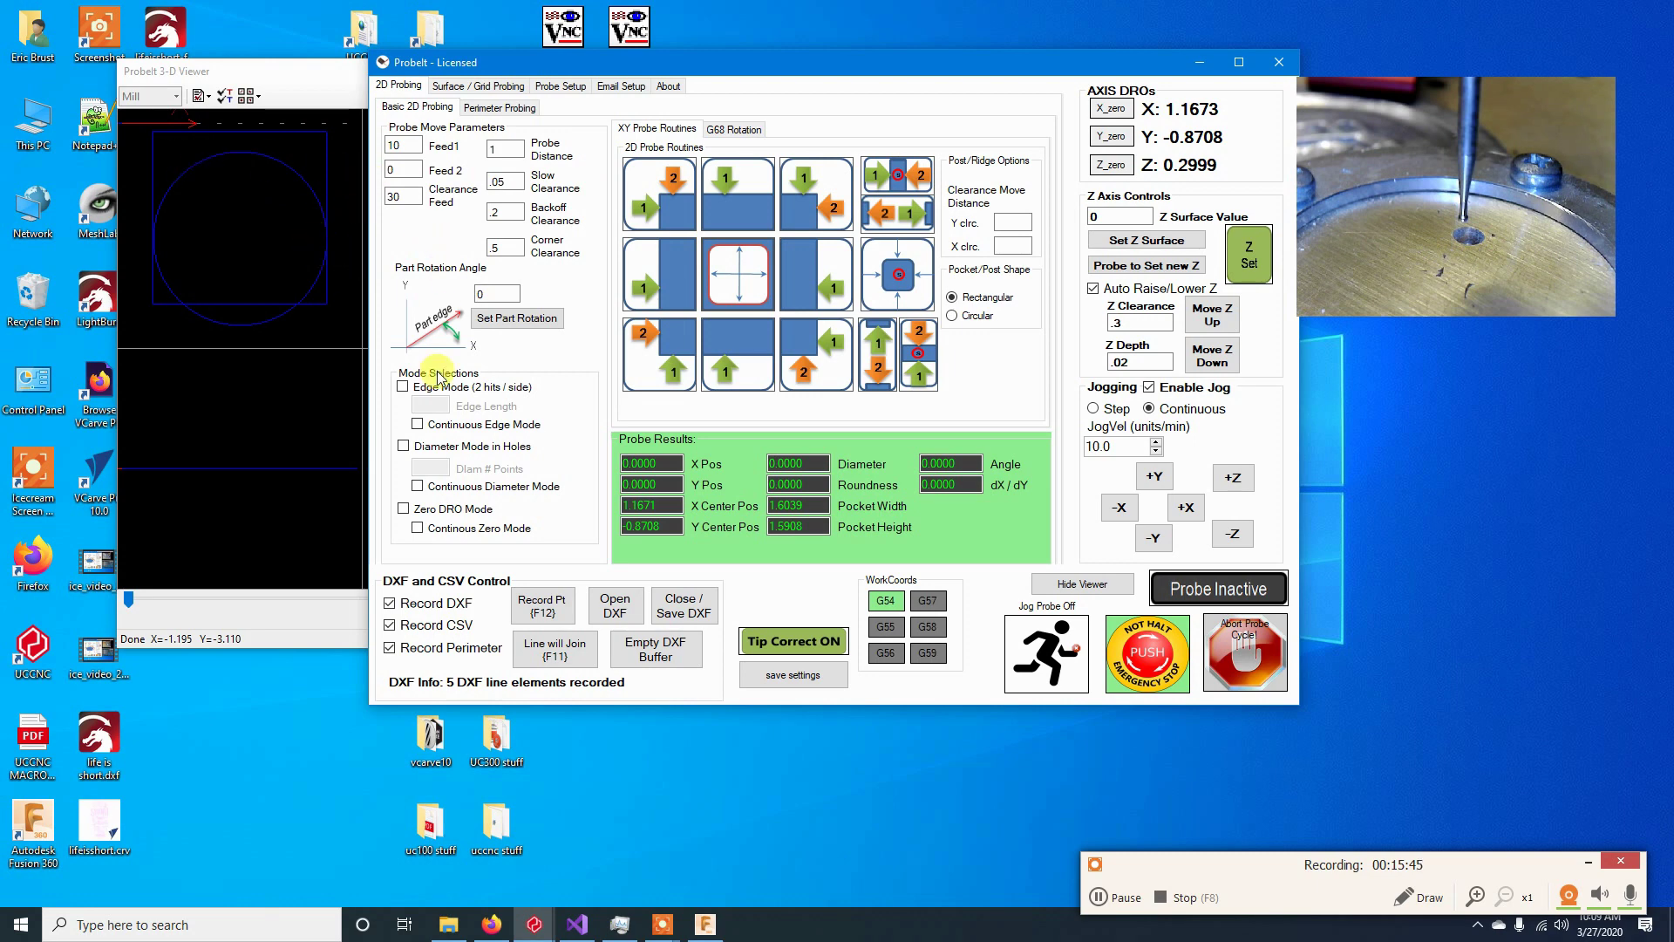
Step: Try to apply a part rotation angle of 5 with Set Part Rotation
click(494, 294)
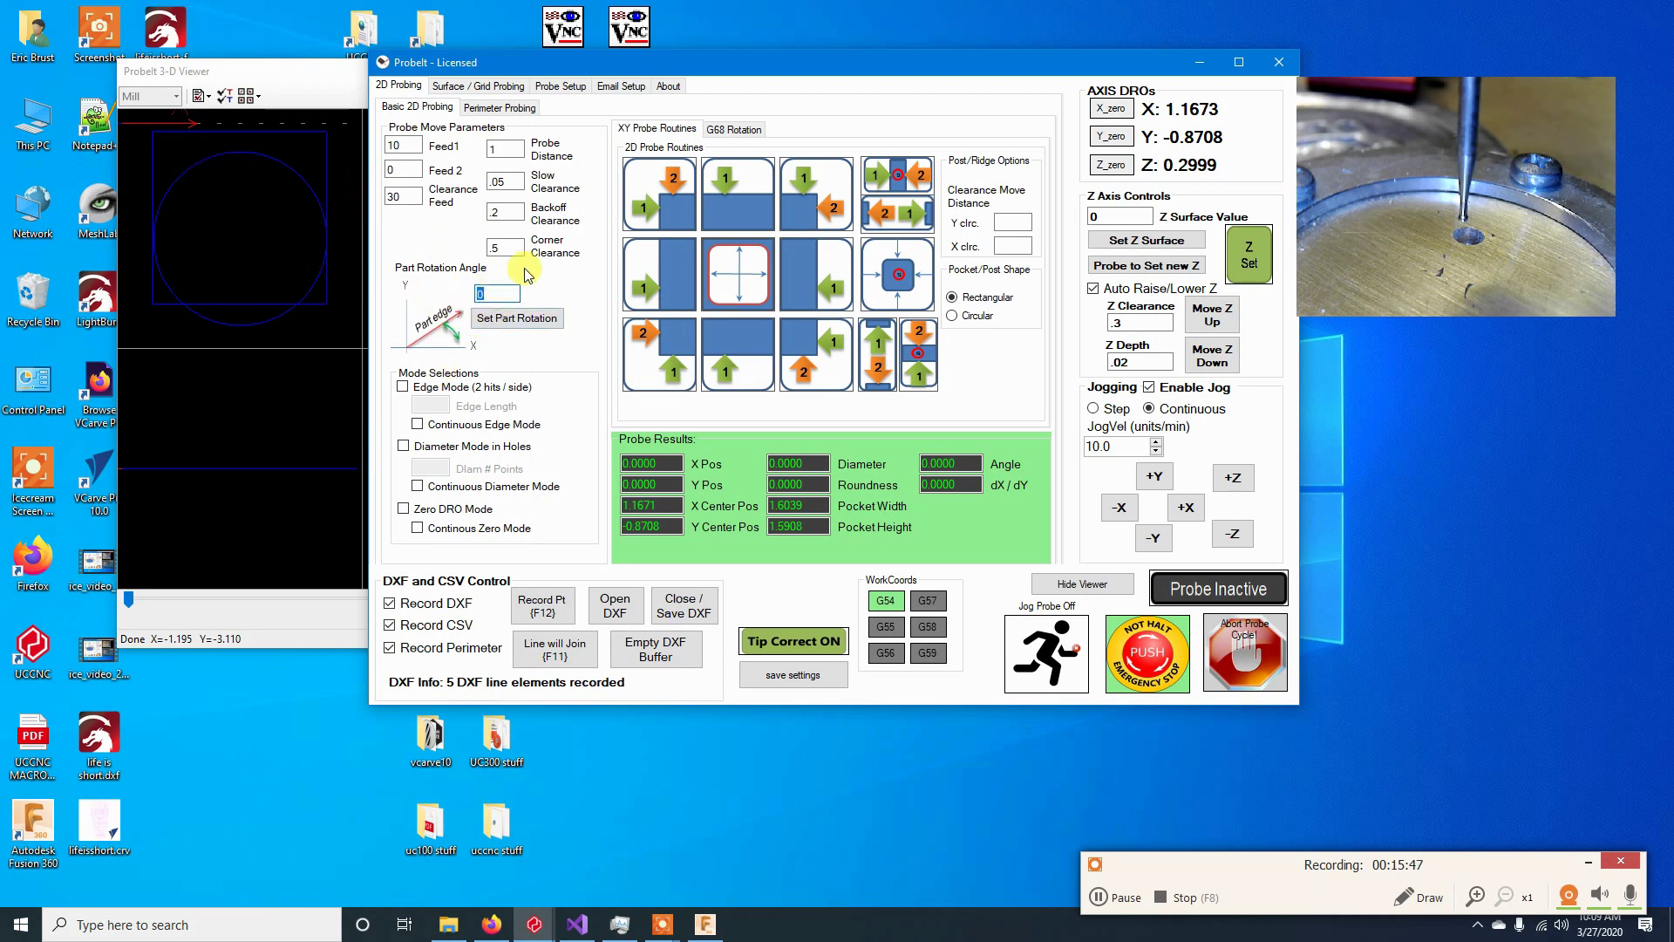
double_click(520, 291)
text(5)
click(506, 321)
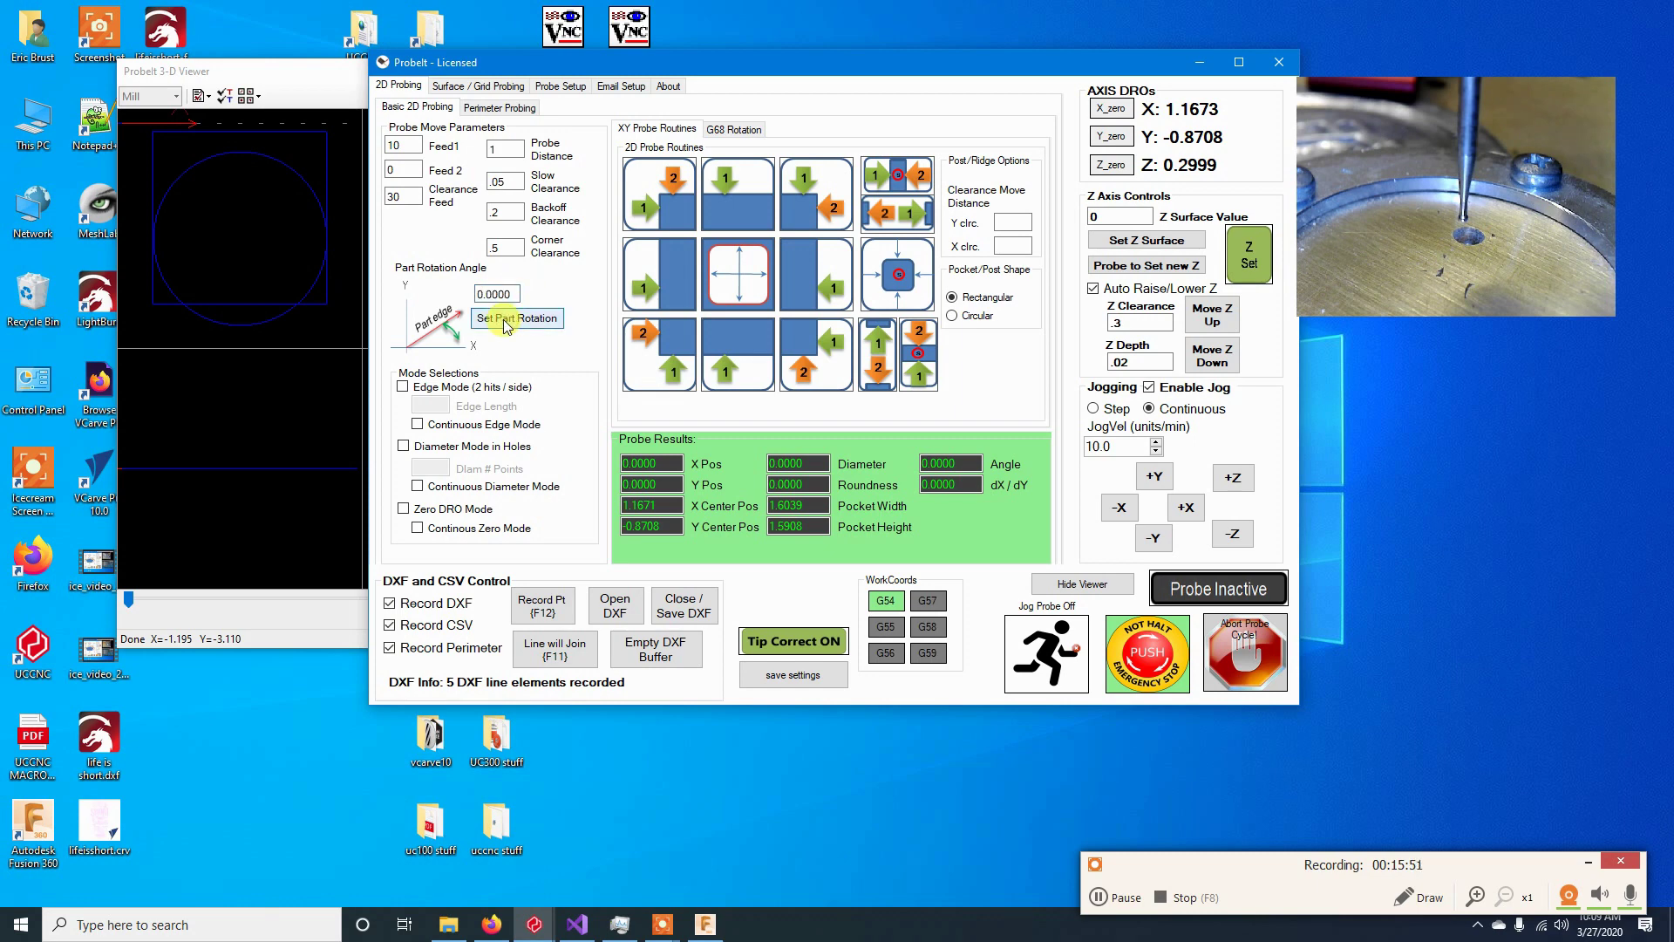
Step: Set the part rotation angle to 5 and probe the rectangular pocket along the rotated axes
double_click(508, 292)
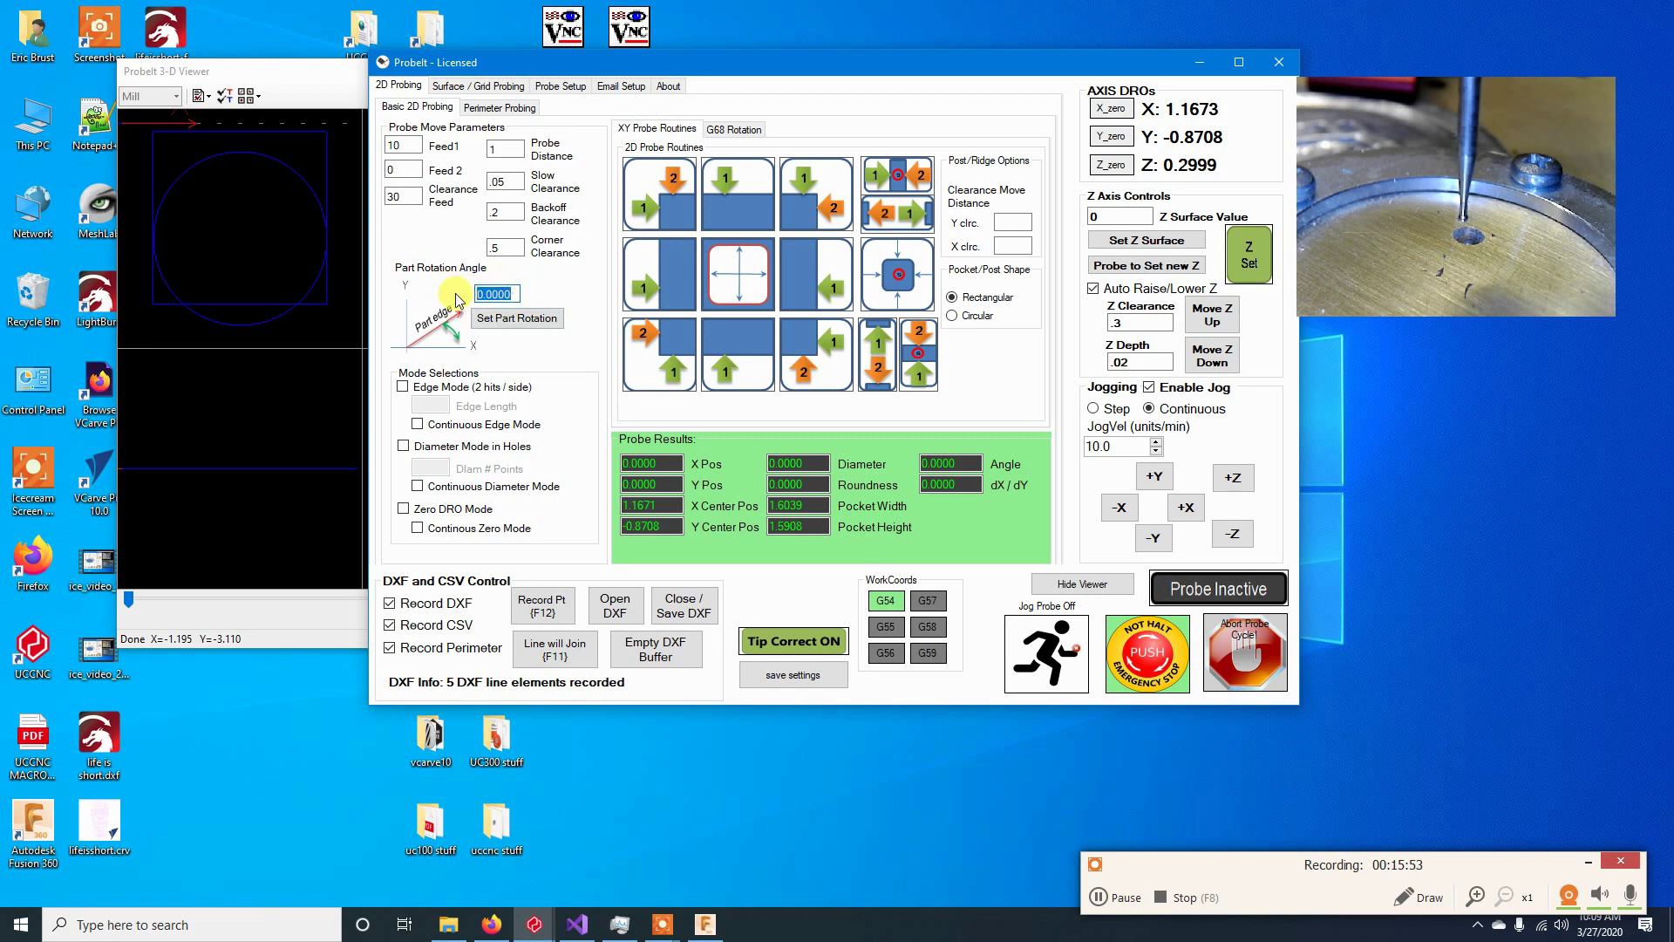
text(5)
click(740, 271)
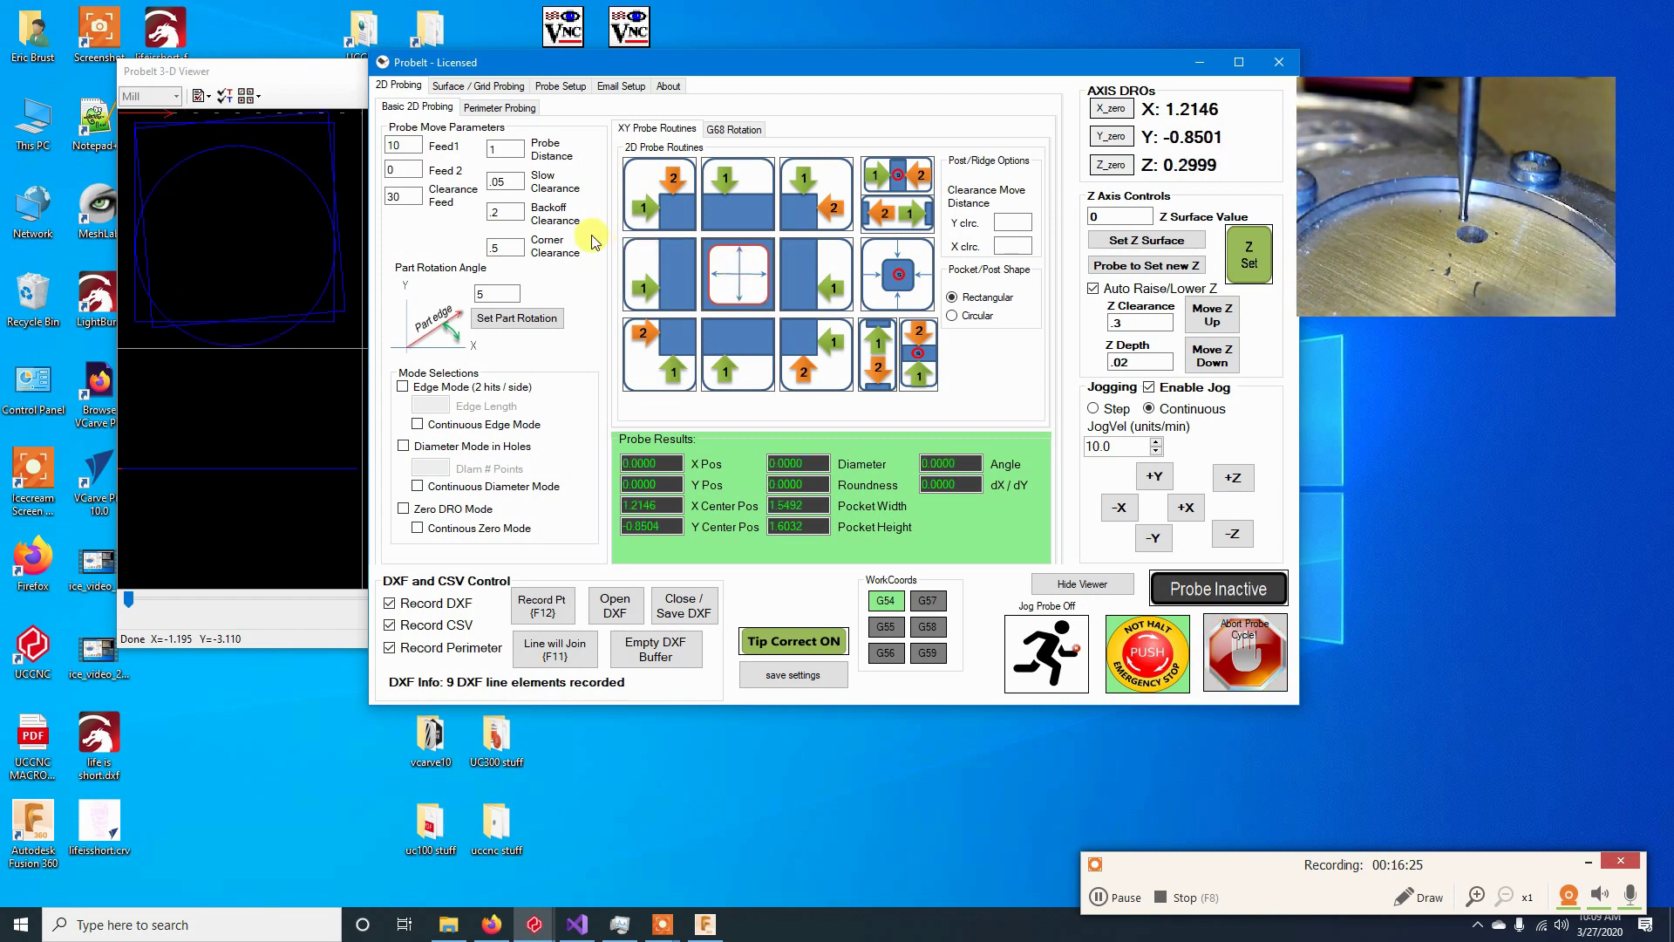
Step: Bring the 3-D Viewer forward to examine the rotated rectangle, and arrange it side by side with the ProbeIt window
click(324, 70)
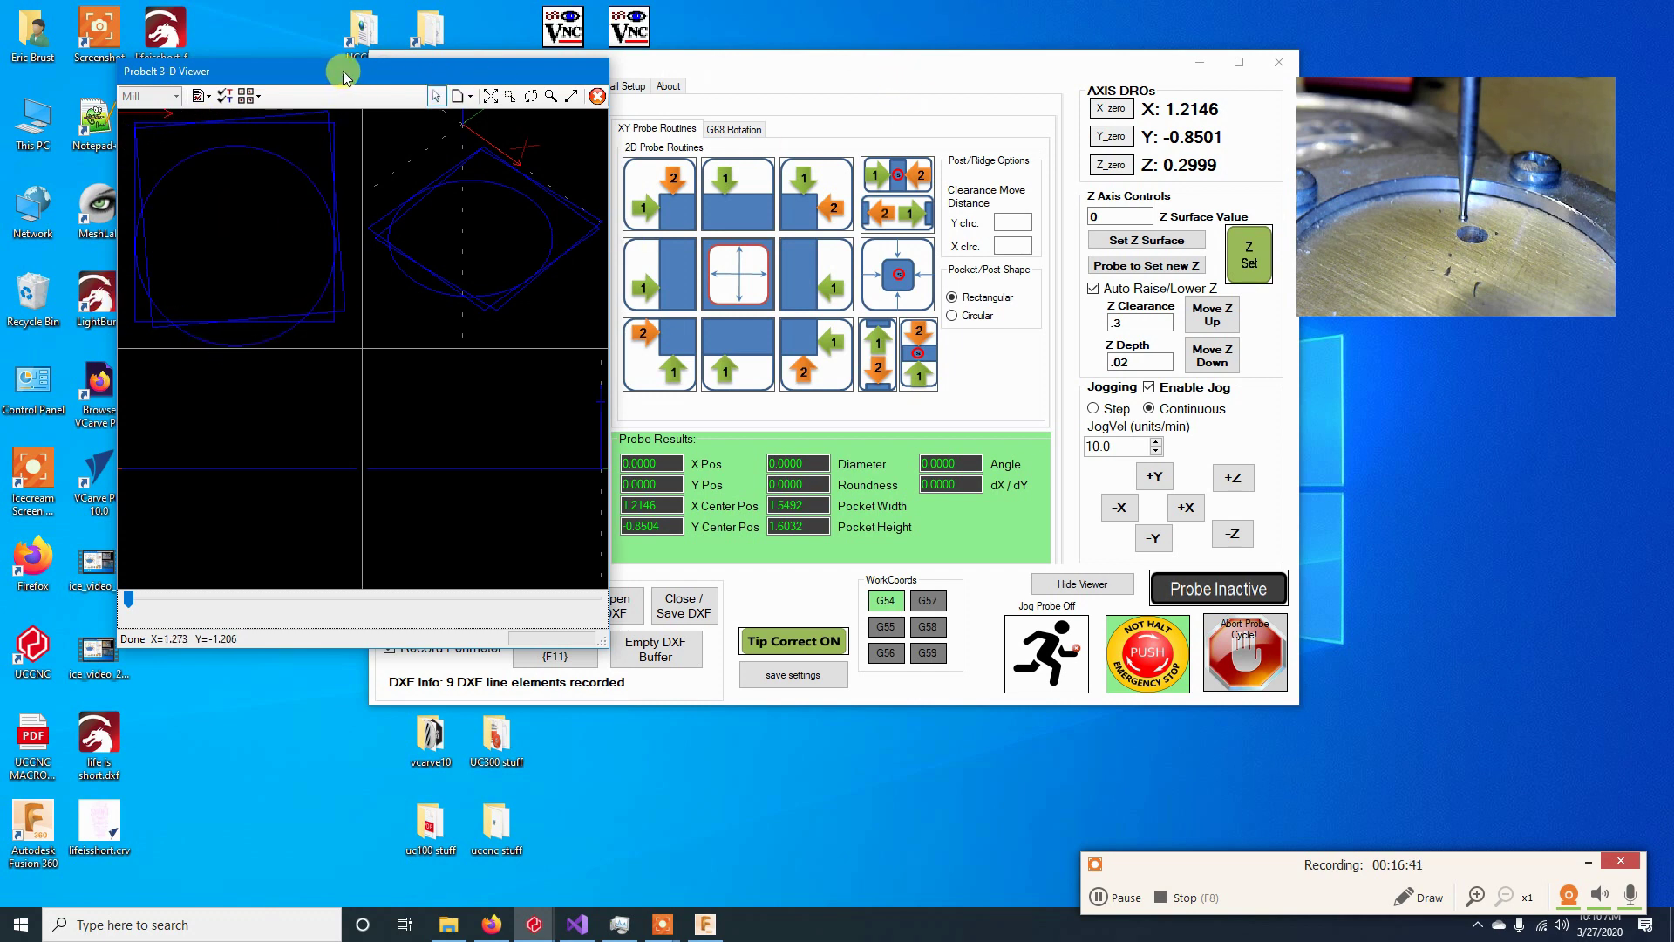
drag(345, 76, 310, 87)
drag(769, 70, 861, 77)
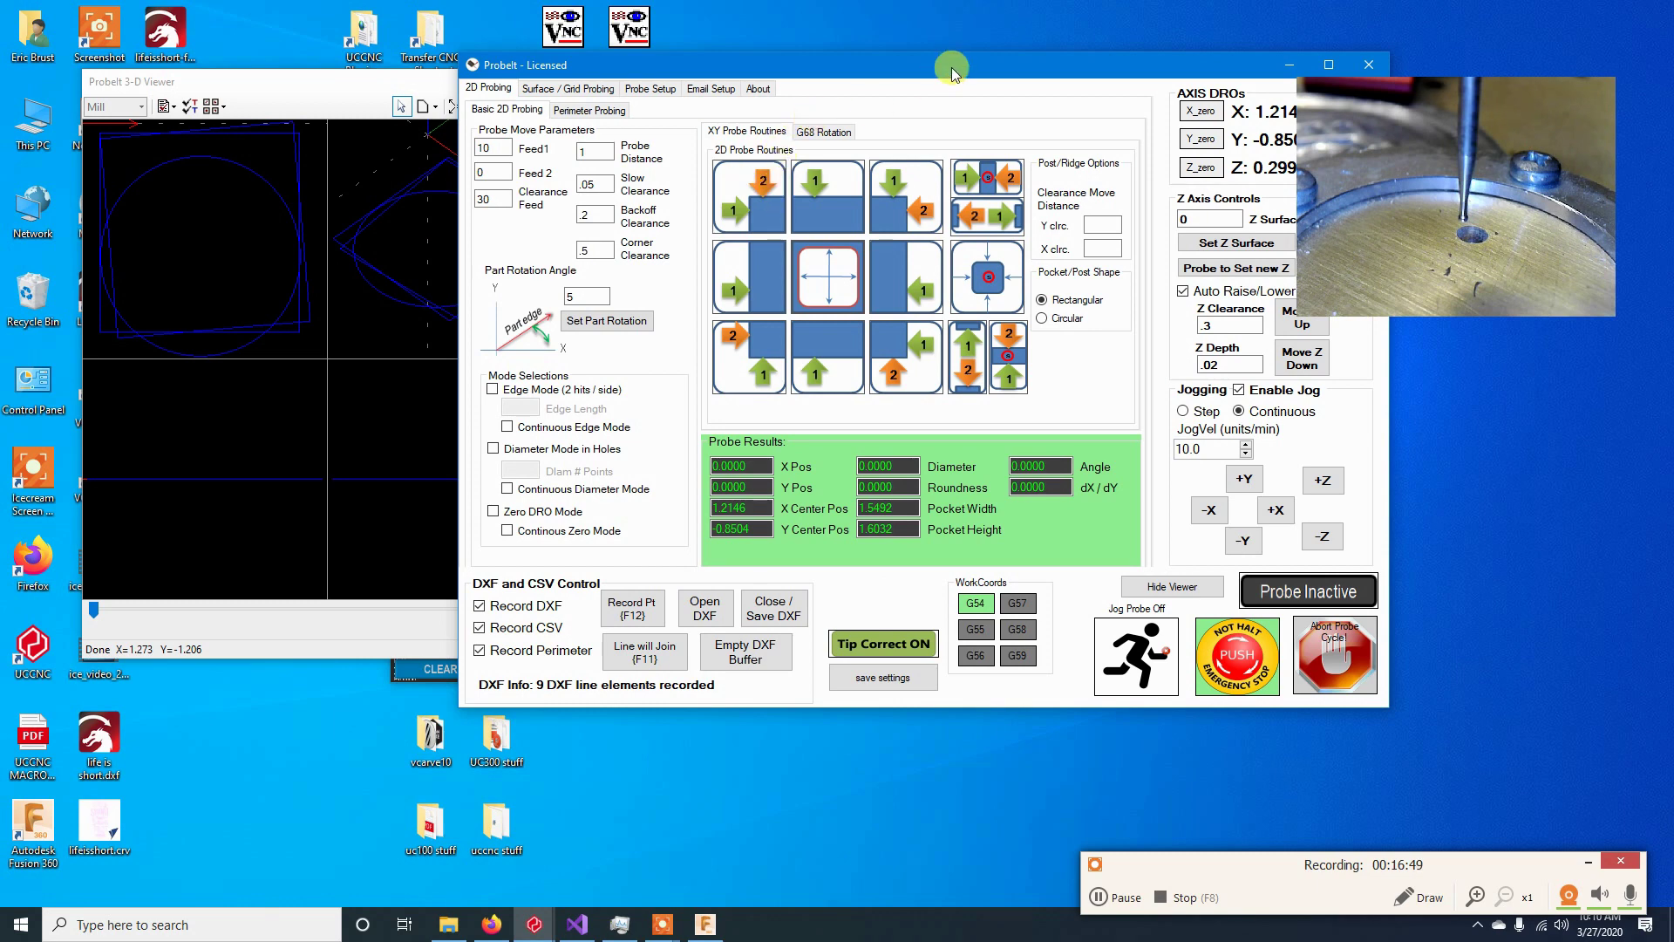
drag(952, 68, 1045, 42)
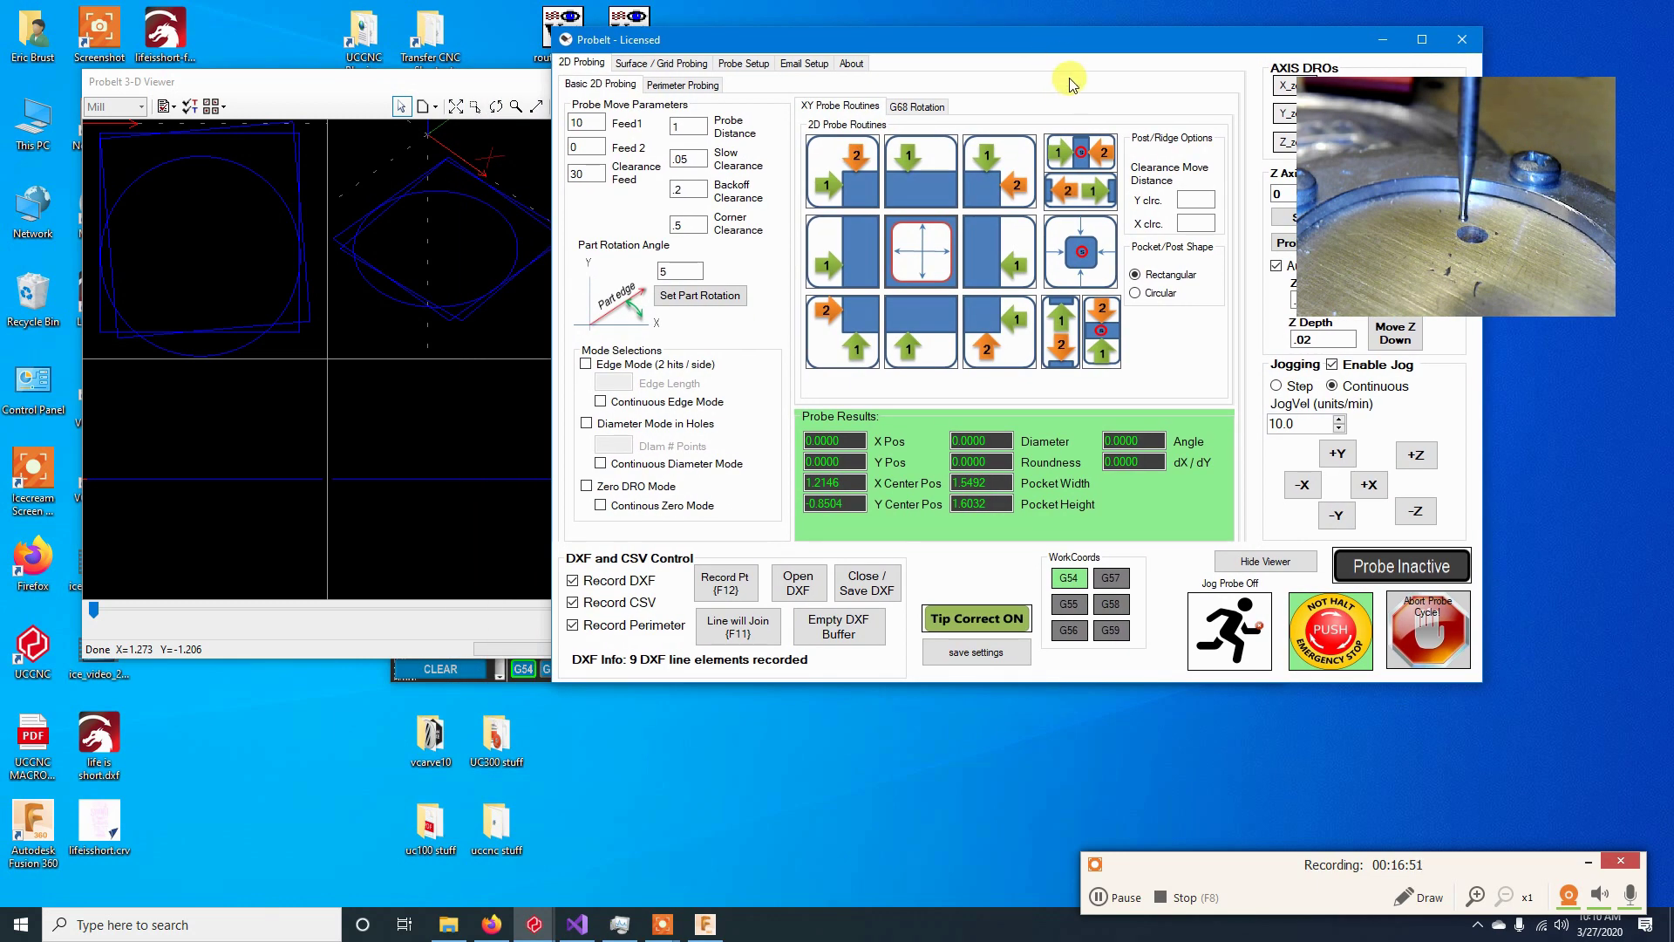